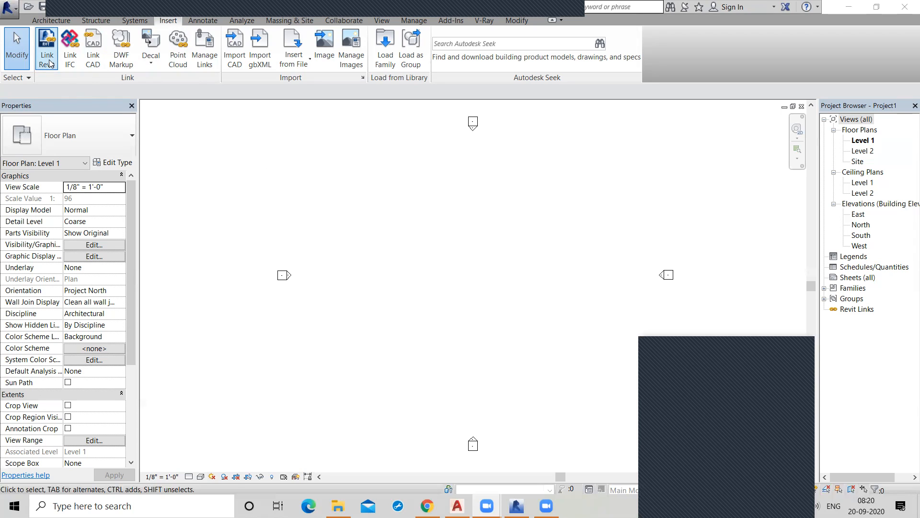
# Choose the 2bhk plan drawing as a CAD link and set its positioning to Auto - Center to Center.
pyautogui.click(92, 50)
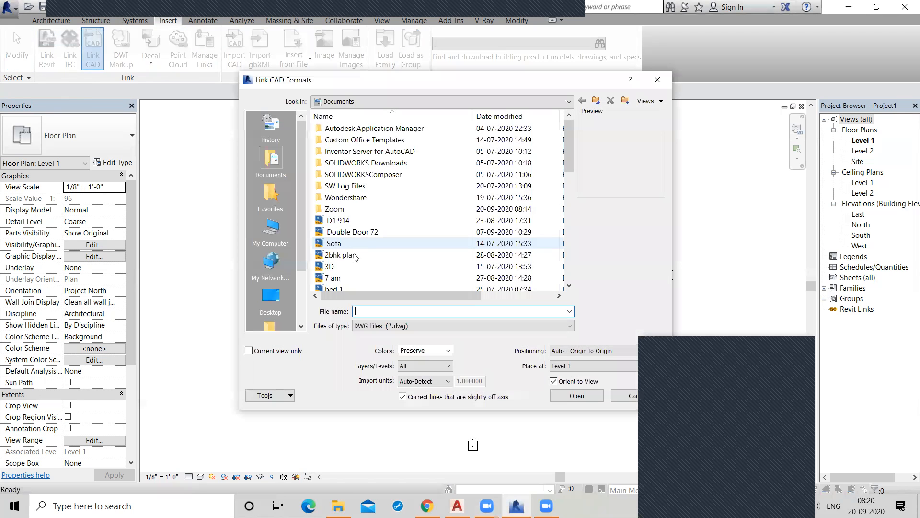
pyautogui.click(341, 255)
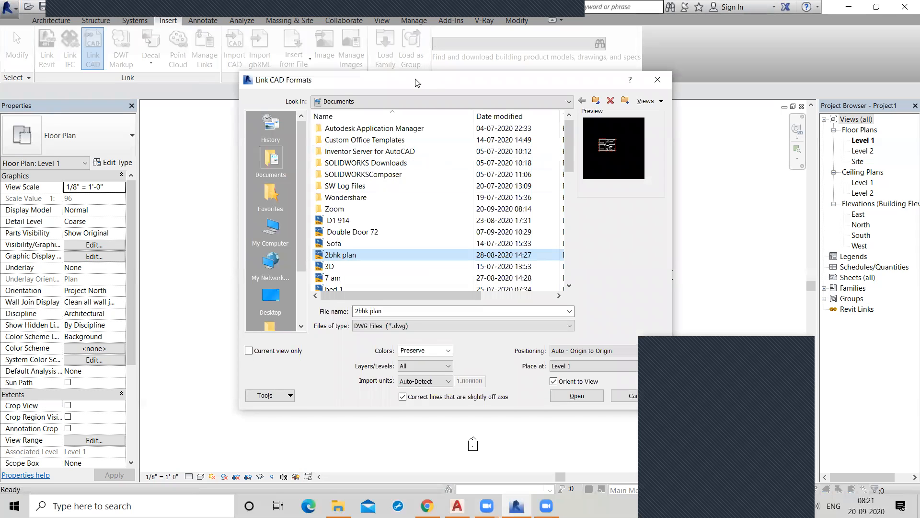
pyautogui.moveTo(416, 82); pyautogui.dragTo(300, 48)
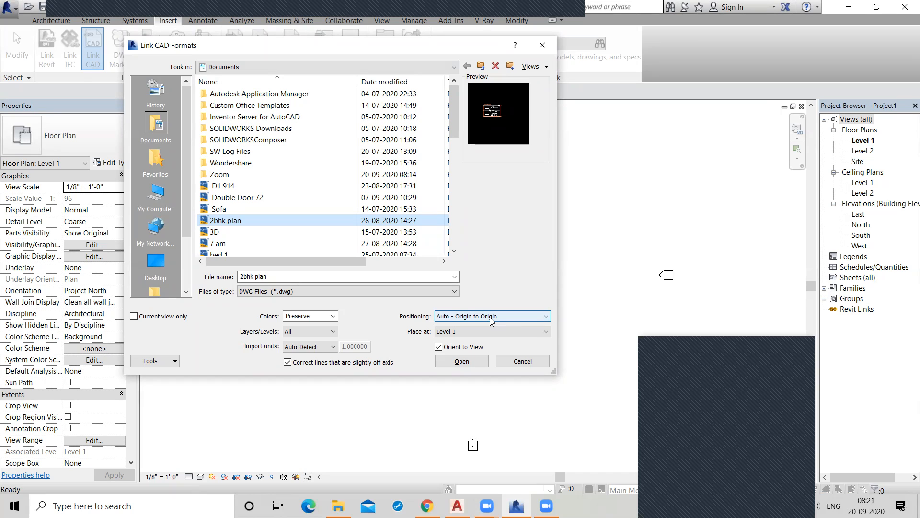
pyautogui.click(527, 316)
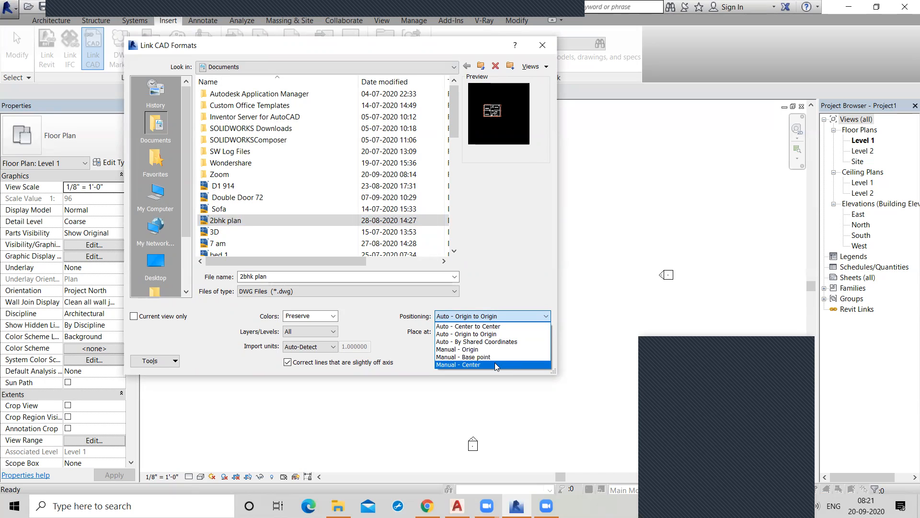
pyautogui.click(501, 327)
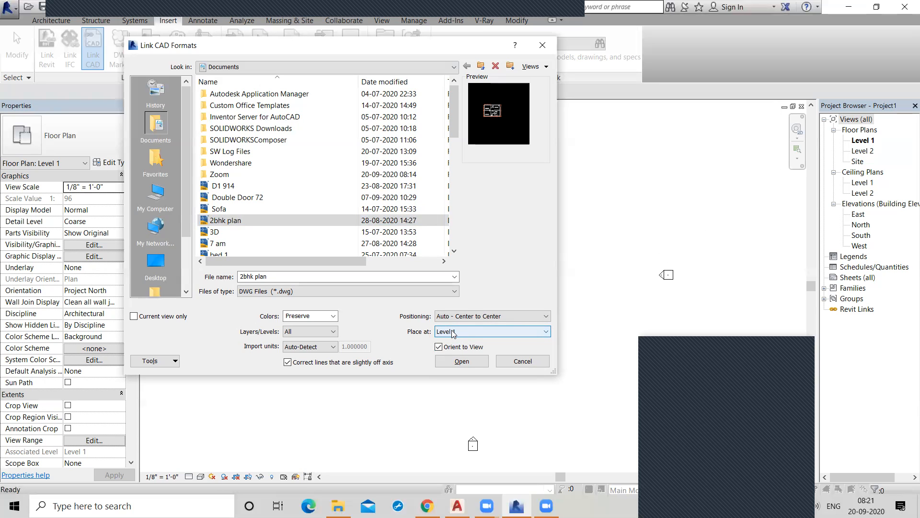
pyautogui.click(488, 333)
pyautogui.click(488, 333)
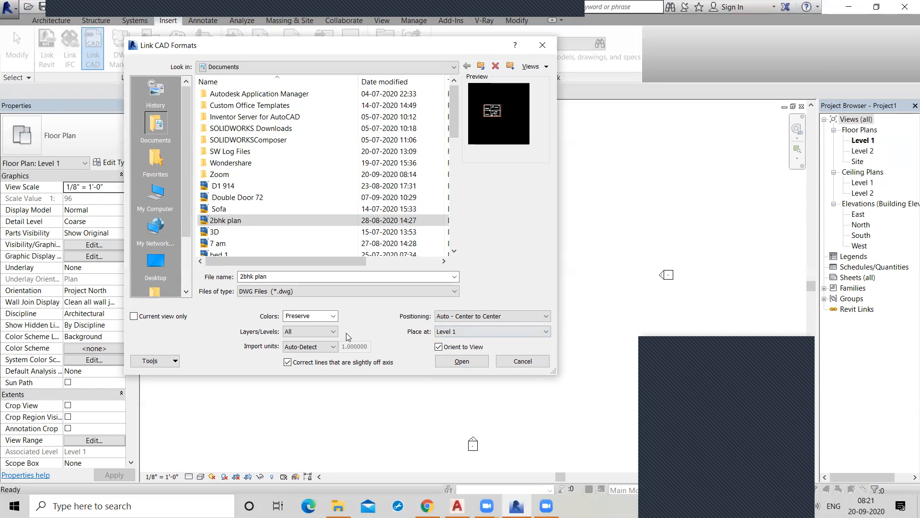
pyautogui.click(325, 331)
pyautogui.click(326, 331)
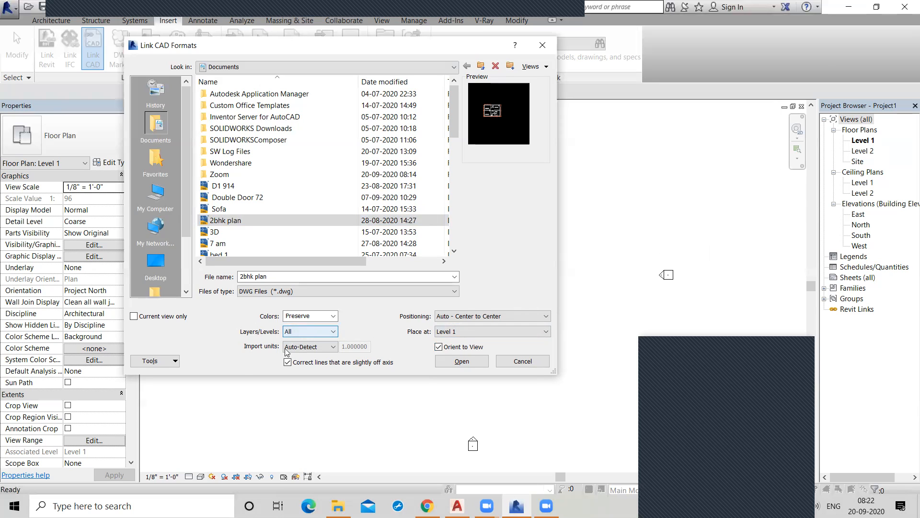
# Try feet as the import units and return the setting to Auto-Detect.
pyautogui.click(324, 347)
pyautogui.click(323, 344)
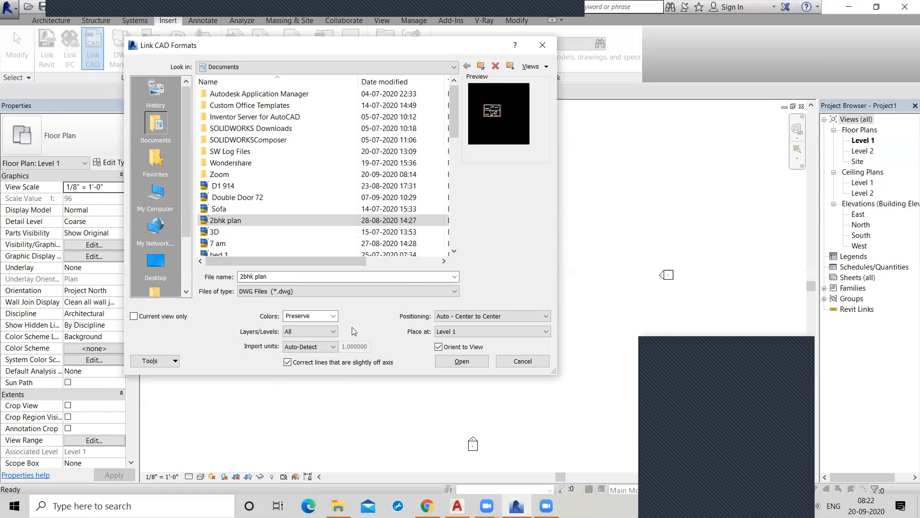
pyautogui.click(326, 350)
pyautogui.click(318, 368)
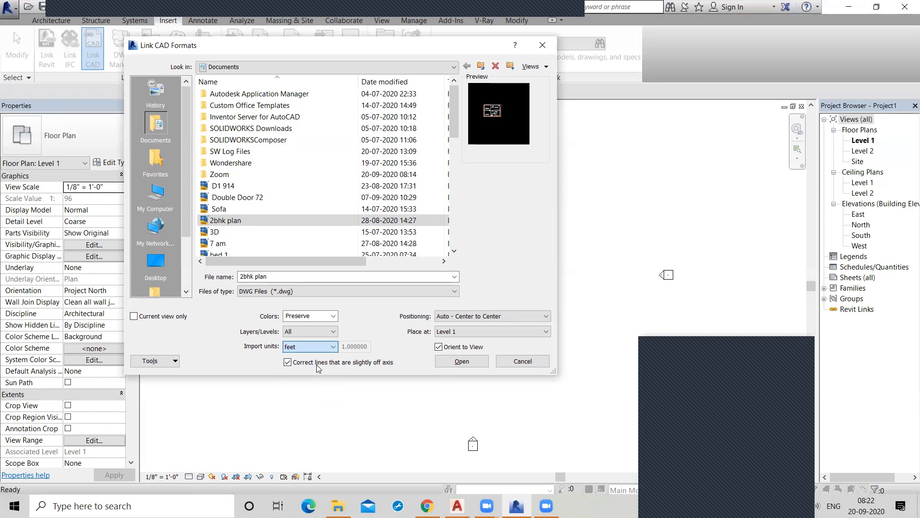
pyautogui.click(326, 351)
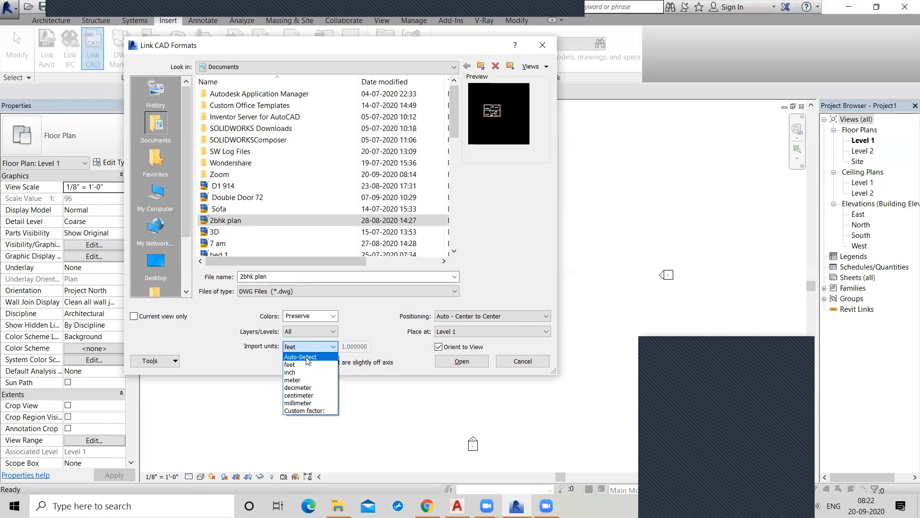
pyautogui.click(307, 358)
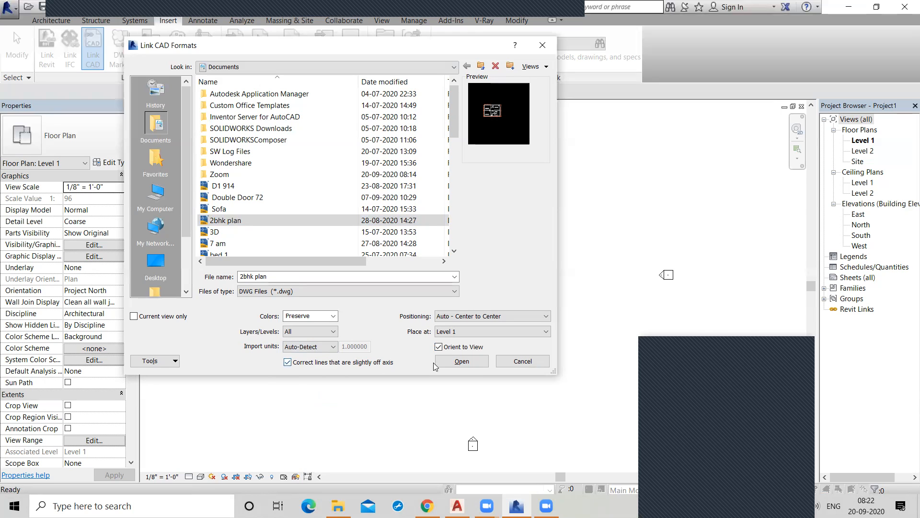
# Try to link the chosen 2bhk plan drawing, accepting the import from Paper space.
pyautogui.click(462, 362)
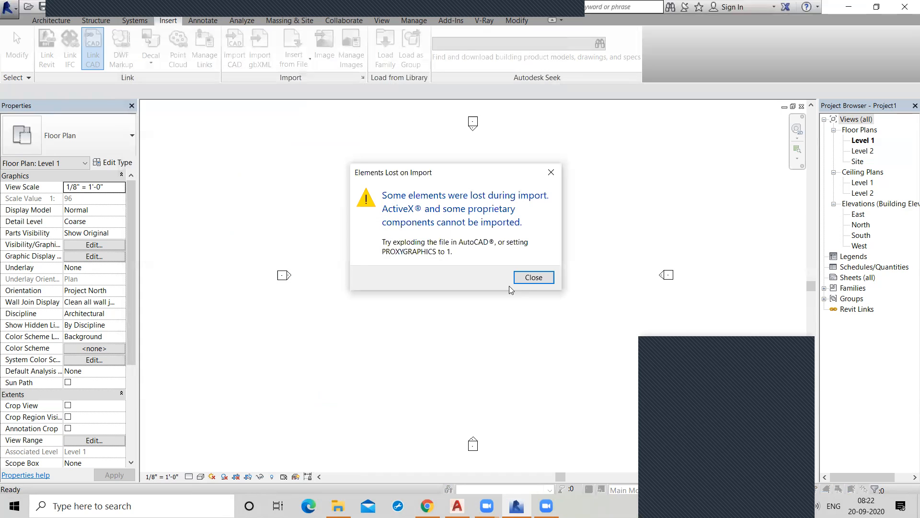
pyautogui.click(532, 278)
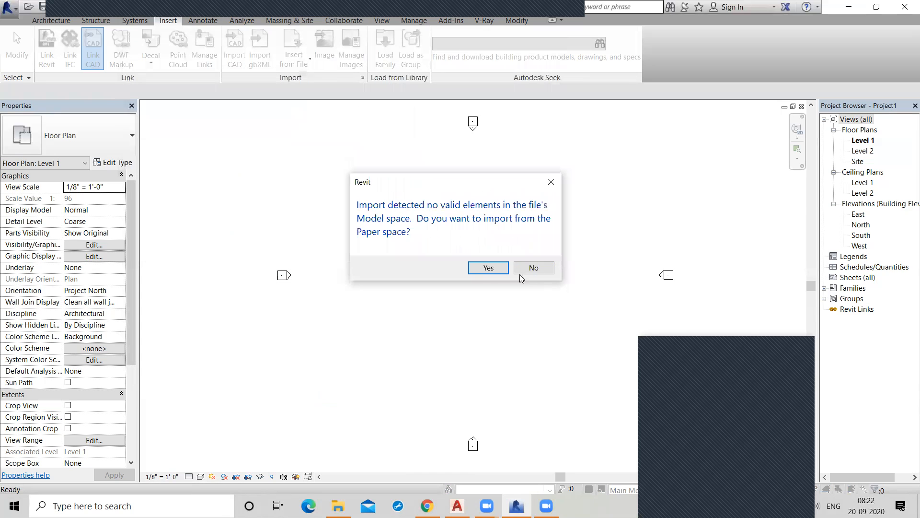
pyautogui.click(484, 272)
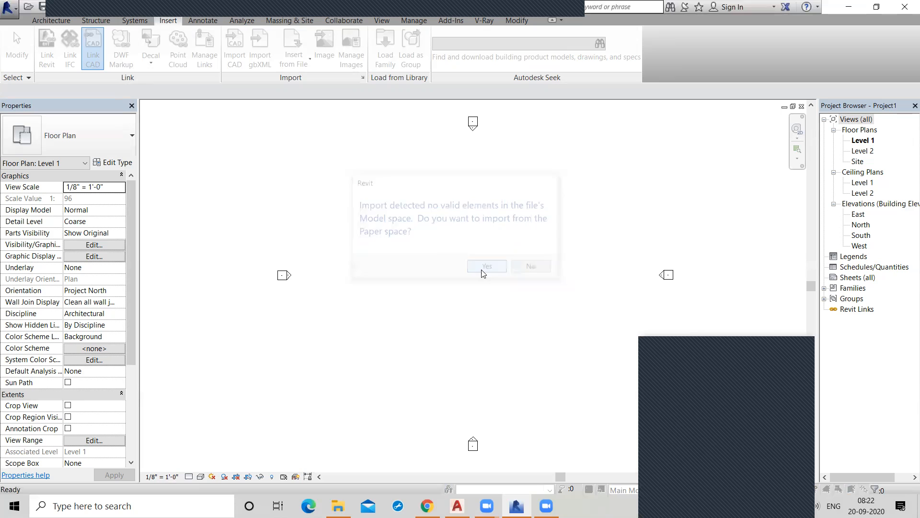
pyautogui.click(532, 278)
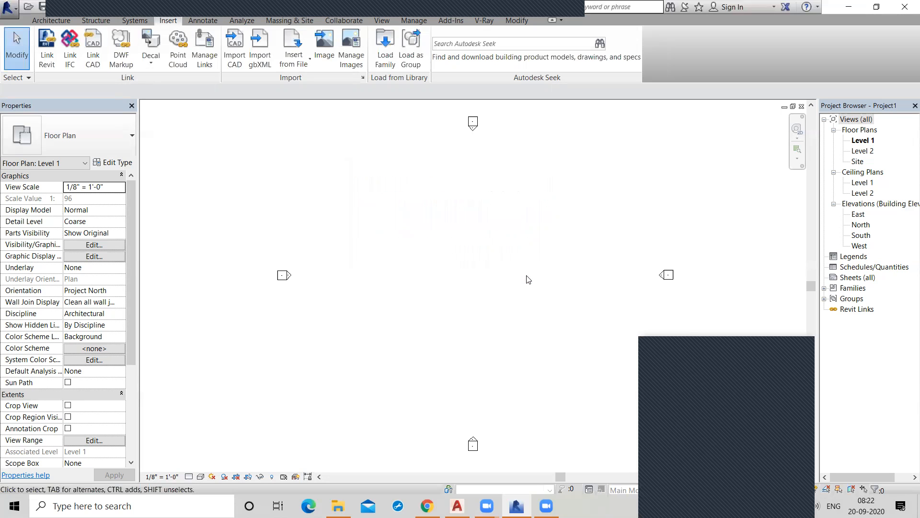
pyautogui.scroll(-2, 443, 289)
pyautogui.middleClick(443, 290)
pyautogui.middleClick(443, 290)
# Try to link the Khajan Market plan drawing from the Documents folder as a CAD link.
pyautogui.click(93, 48)
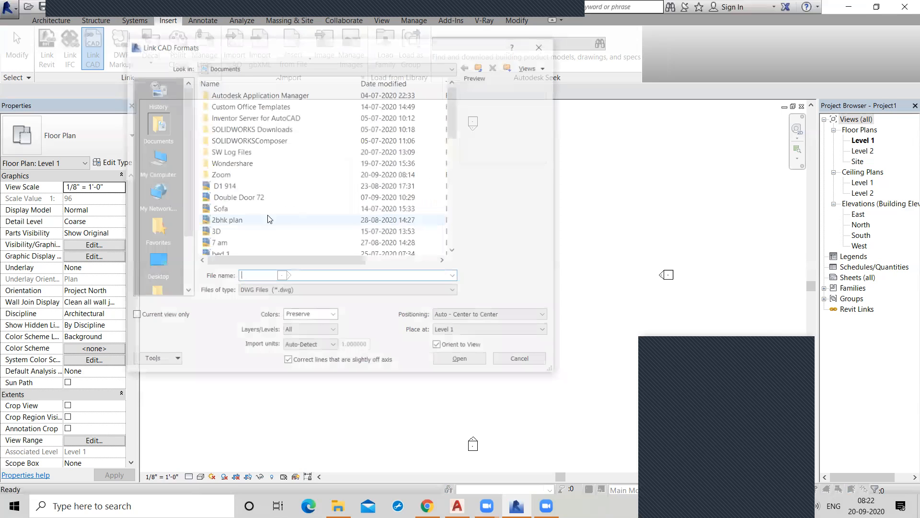
pyautogui.scroll(-7, 270, 219)
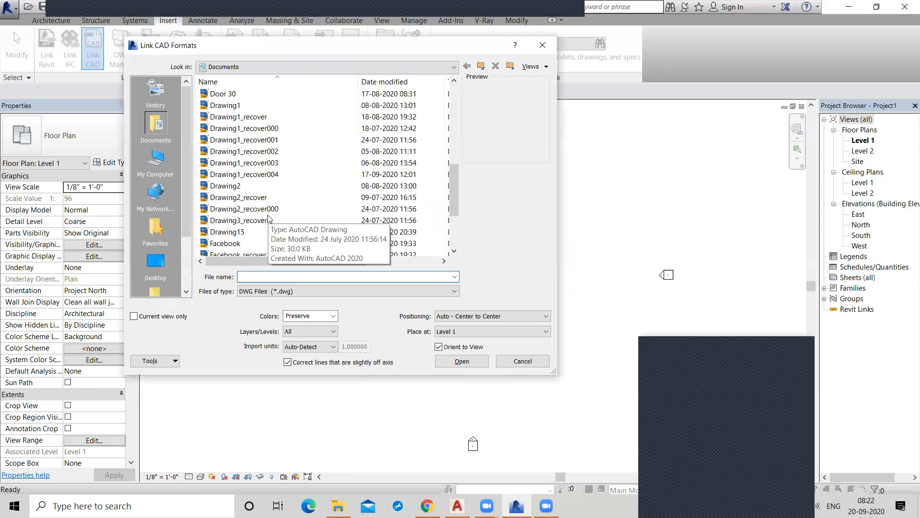
pyautogui.scroll(-2, 270, 219)
pyautogui.click(268, 197)
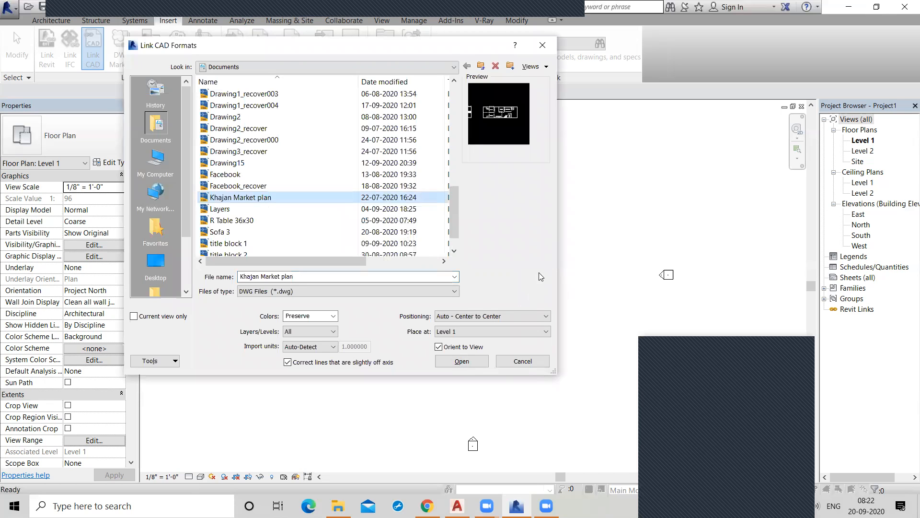
pyautogui.press('Return')
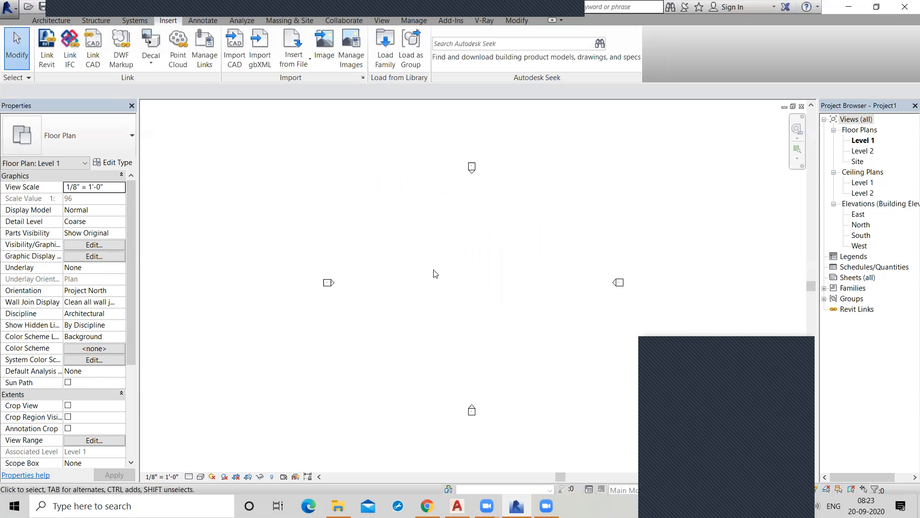
# Link the CAD drawing "2bhk plan.dwg 2010" into Level 1 with Auto - Center to Center positioning.
pyautogui.click(96, 50)
pyautogui.click(94, 46)
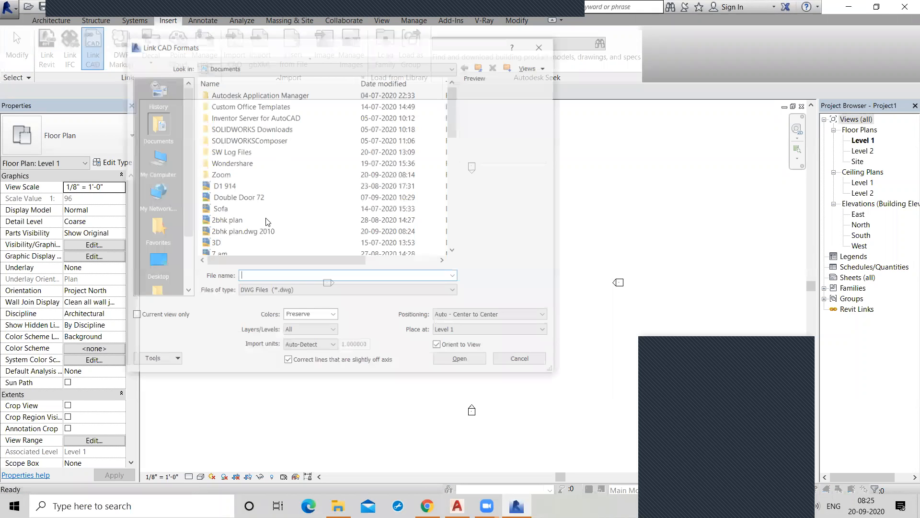
pyautogui.click(267, 231)
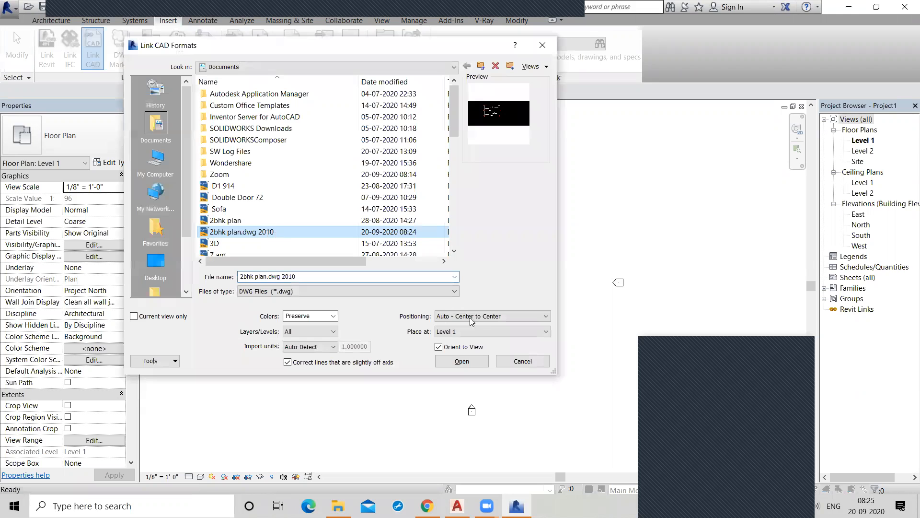
pyautogui.click(471, 363)
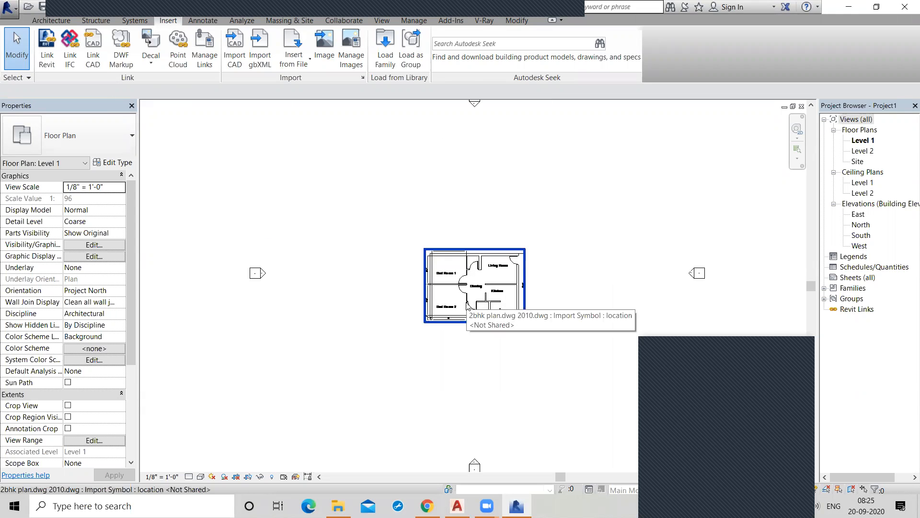
# Select the linked floor plan and examine its type properties for import units and scale factor.
pyautogui.scroll(4, 477, 323)
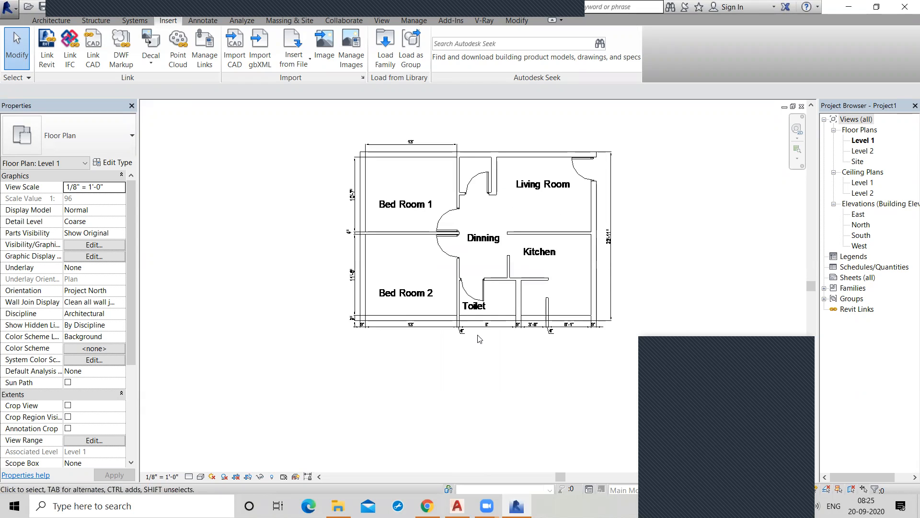
pyautogui.click(460, 333)
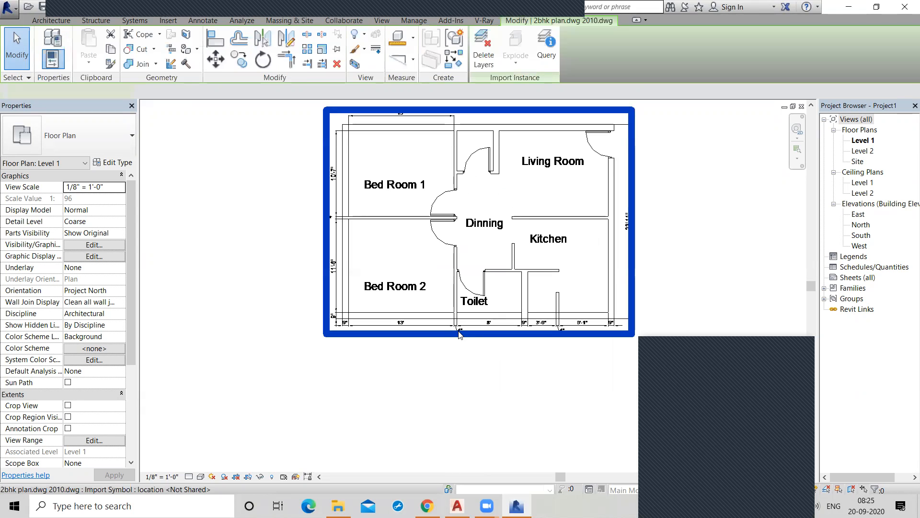
pyautogui.scroll(-1, 394, 388)
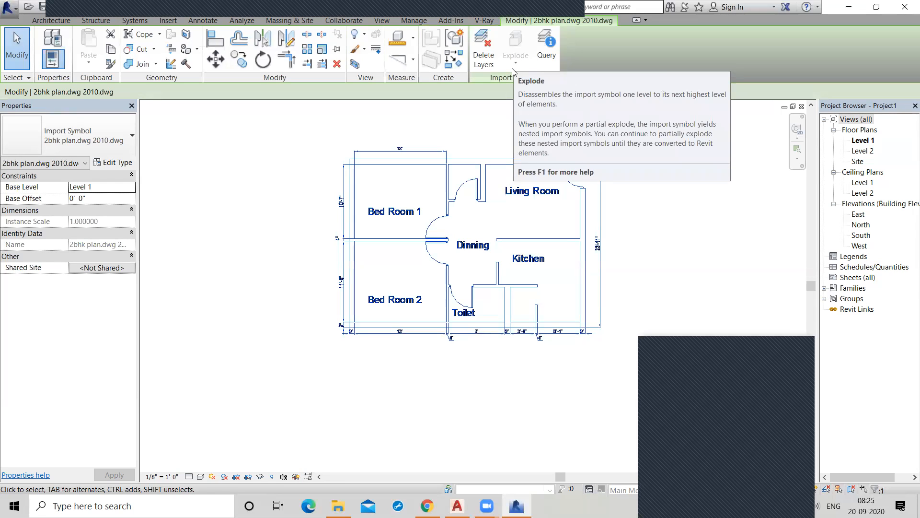
pyautogui.click(295, 179)
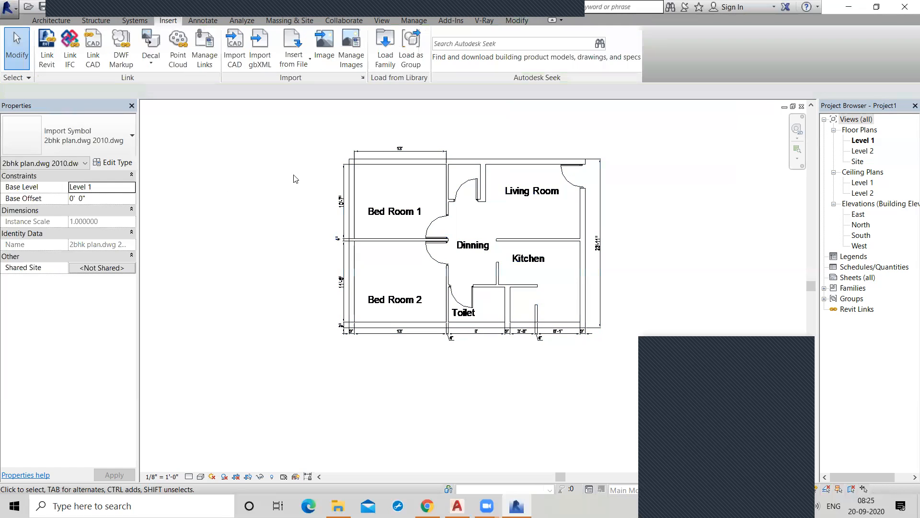
pyautogui.click(393, 148)
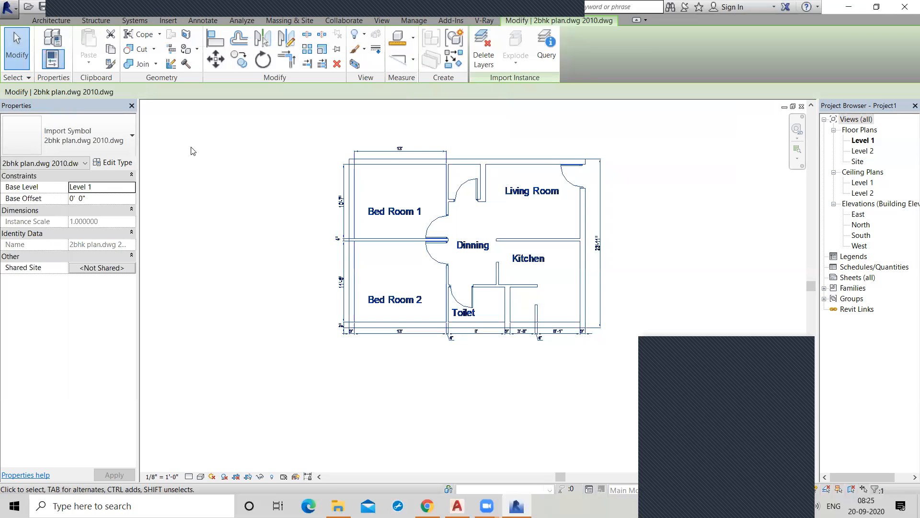
pyautogui.click(116, 165)
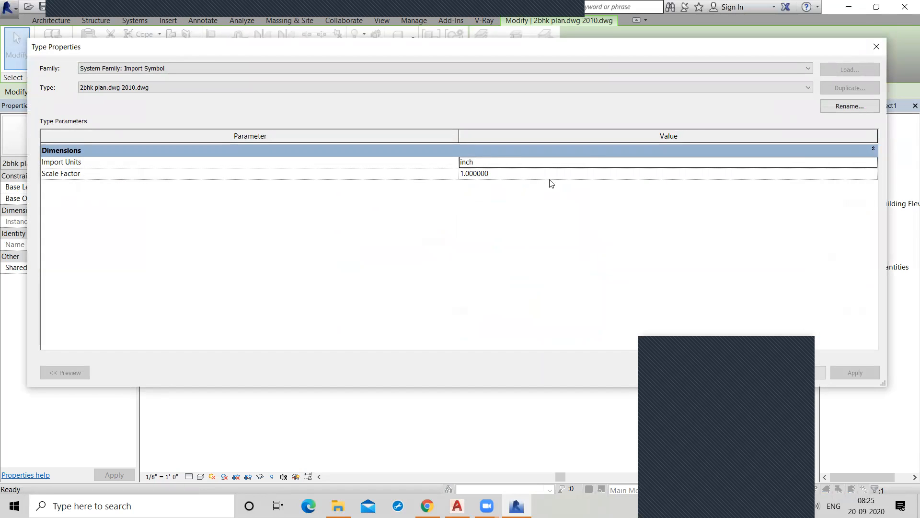
pyautogui.click(877, 48)
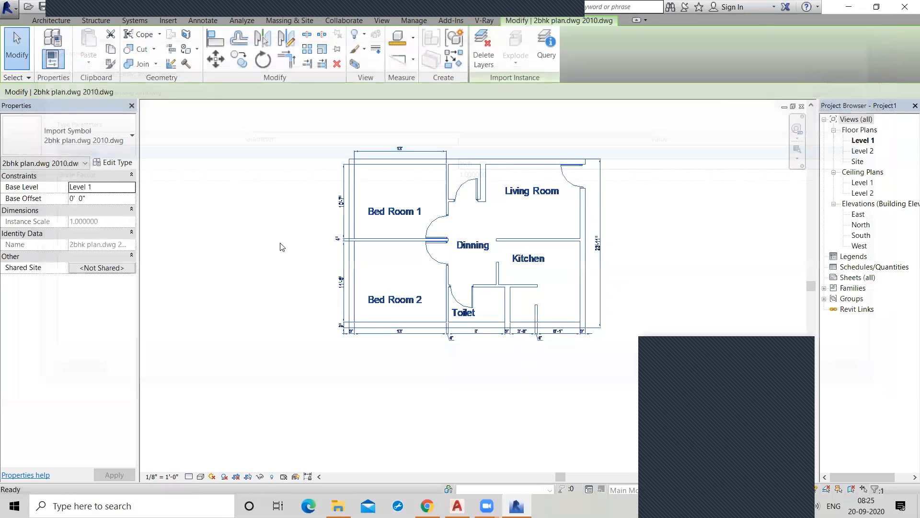
pyautogui.click(457, 339)
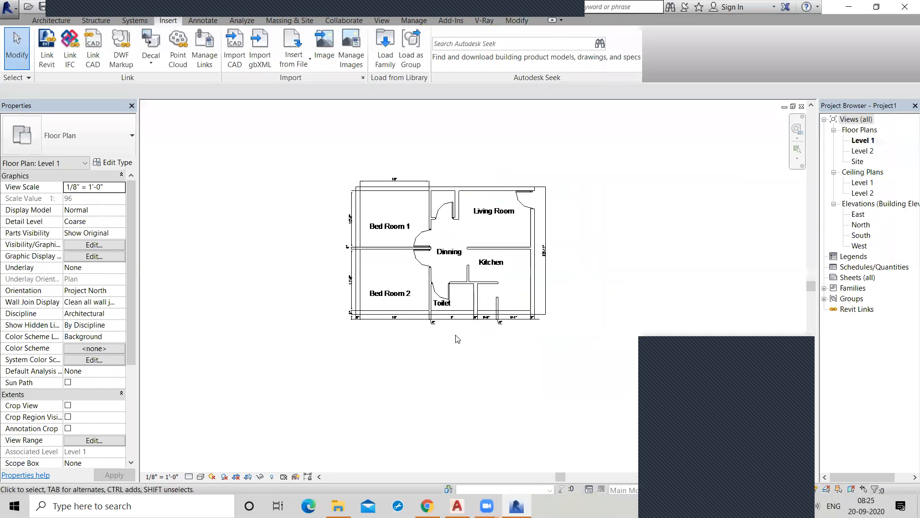
# Check the thickness of the exterior wall at Bed Room 1's outer corner with a temporary linear dimension.
pyautogui.click(36, 22)
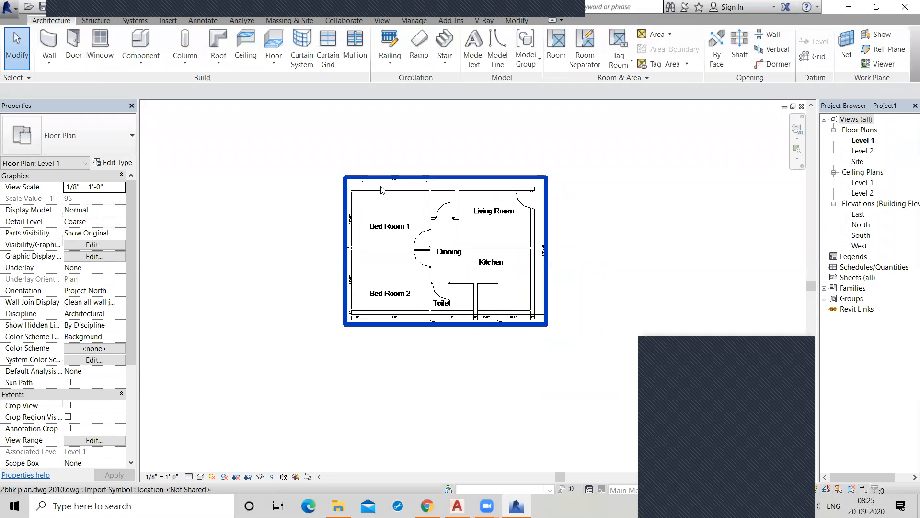
pyautogui.scroll(2, 382, 190)
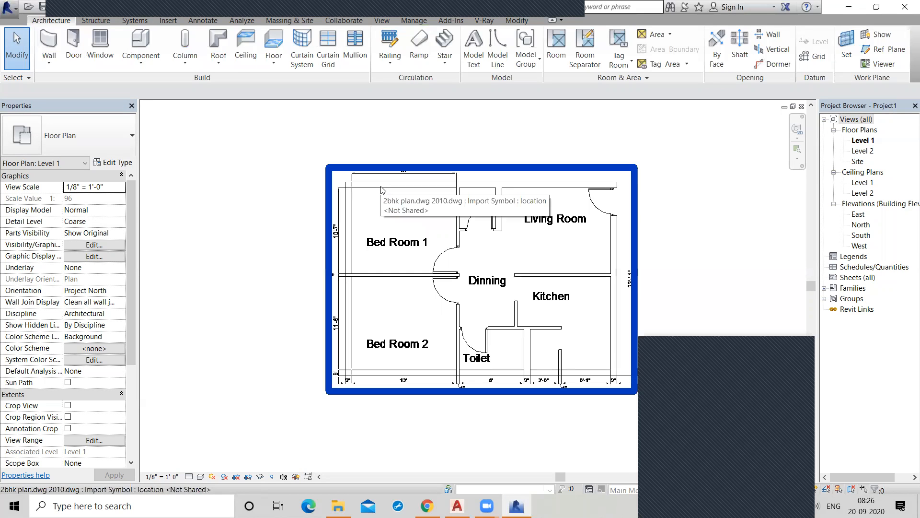
pyautogui.scroll(-1, 381, 189)
pyautogui.scroll(3, 382, 190)
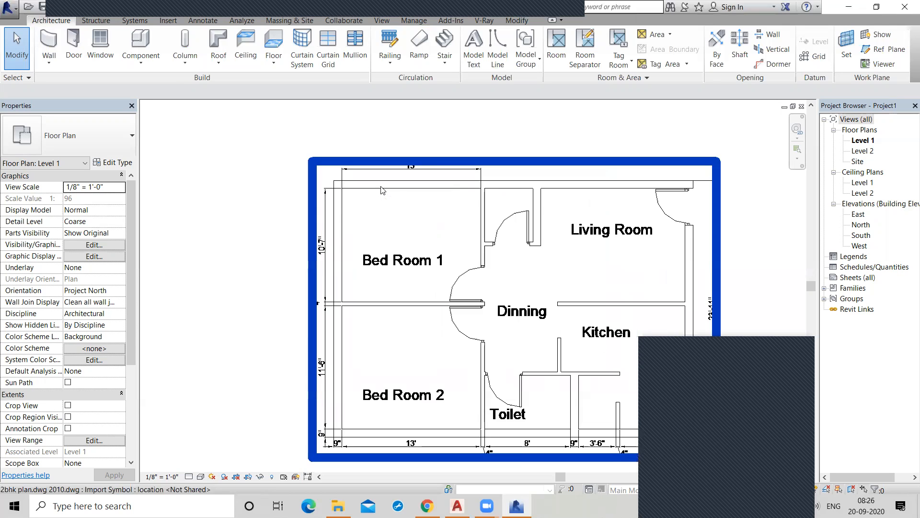
pyautogui.click(203, 20)
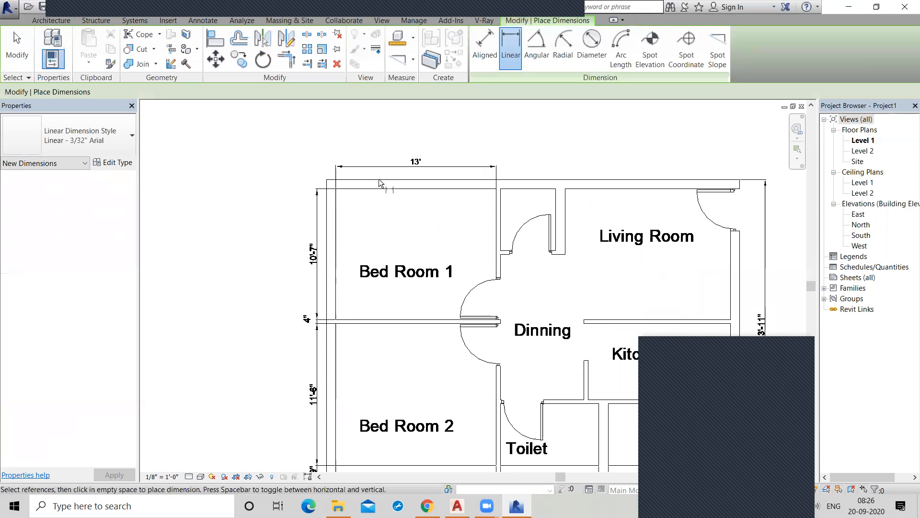
pyautogui.scroll(-2, 378, 179)
pyautogui.scroll(4, 364, 181)
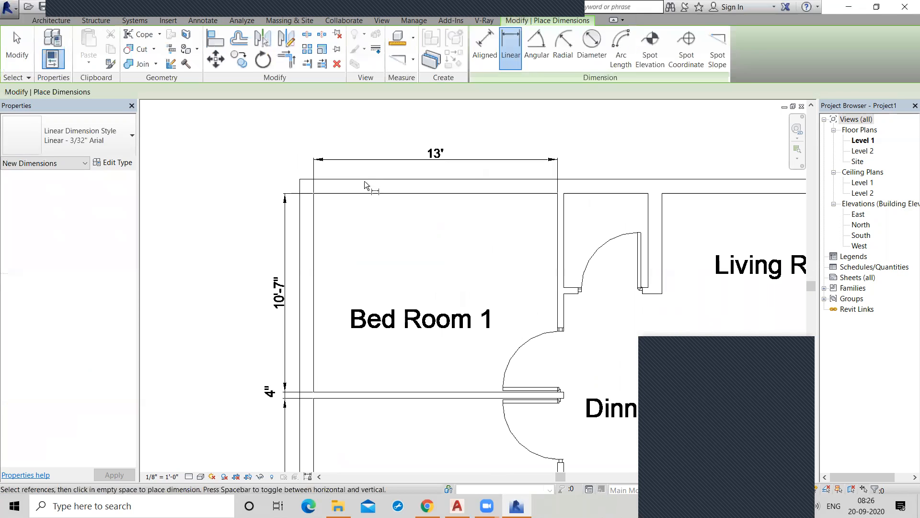
pyautogui.click(301, 180)
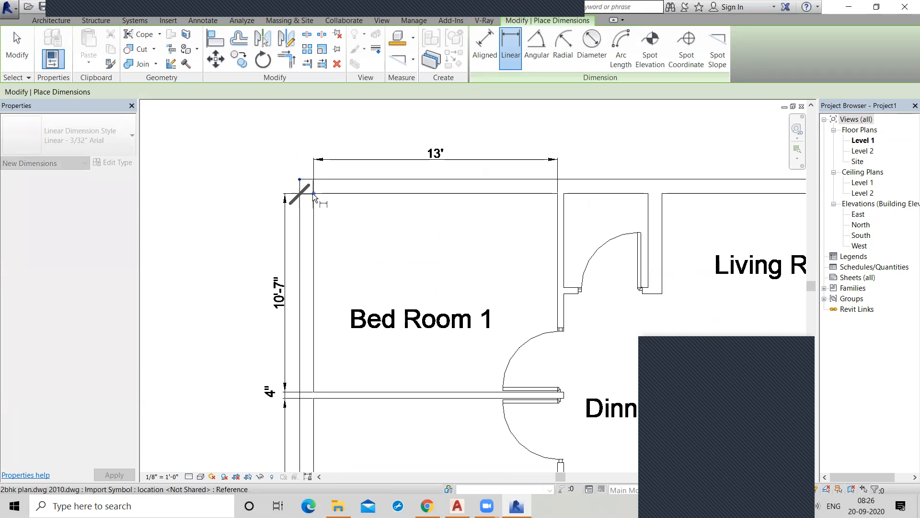
pyautogui.click(313, 194)
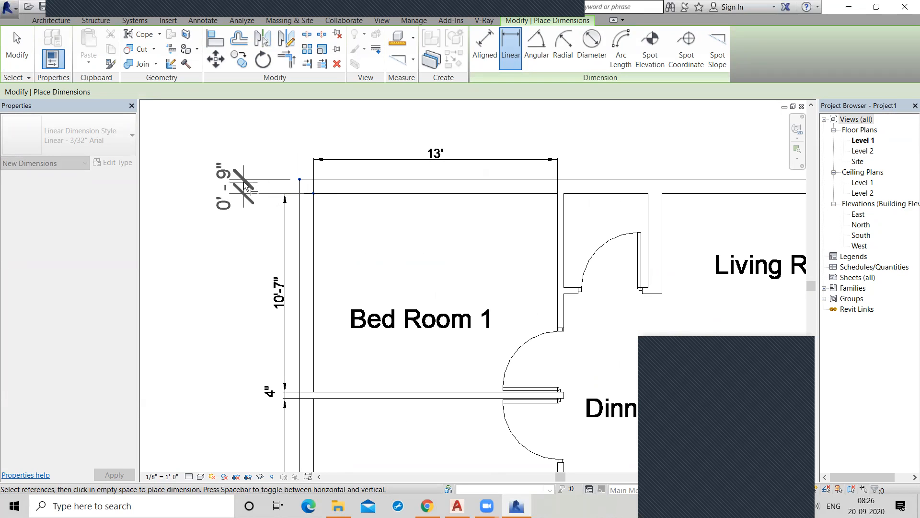
pyautogui.press('Escape')
pyautogui.press('Escape')
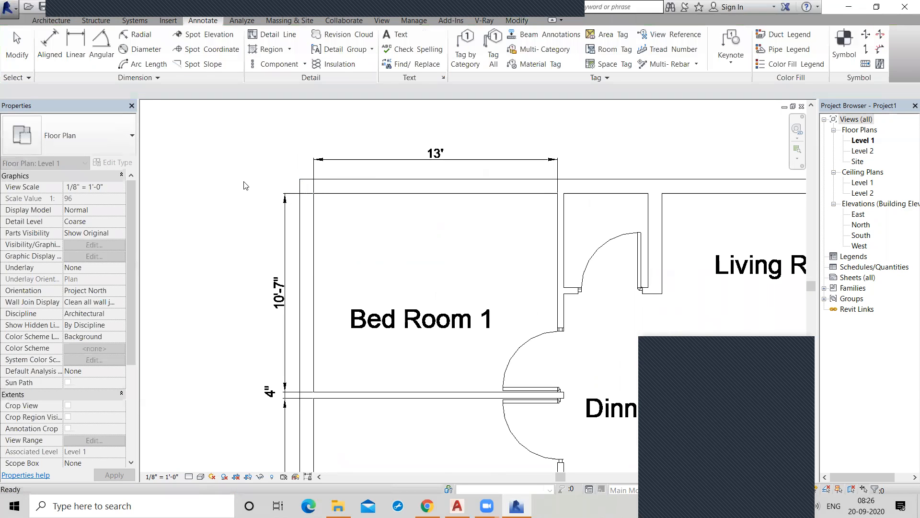
pyautogui.scroll(-1, 245, 186)
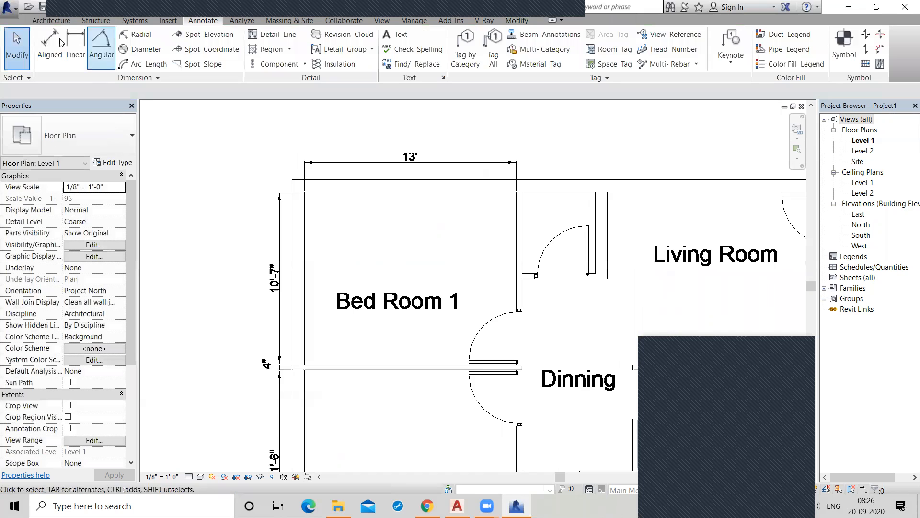
# Start placing an architectural wall using the Basic Wall type Generic - 8".
pyautogui.click(41, 21)
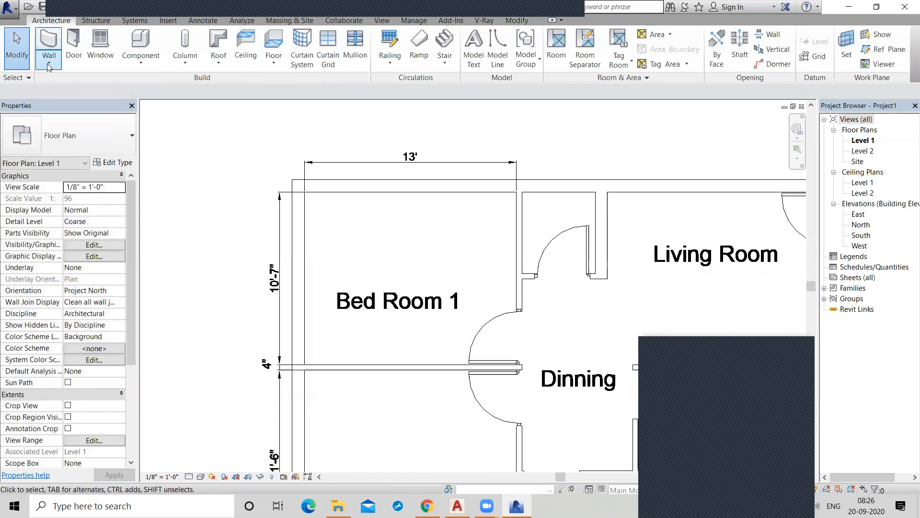
pyautogui.click(49, 64)
pyautogui.click(71, 84)
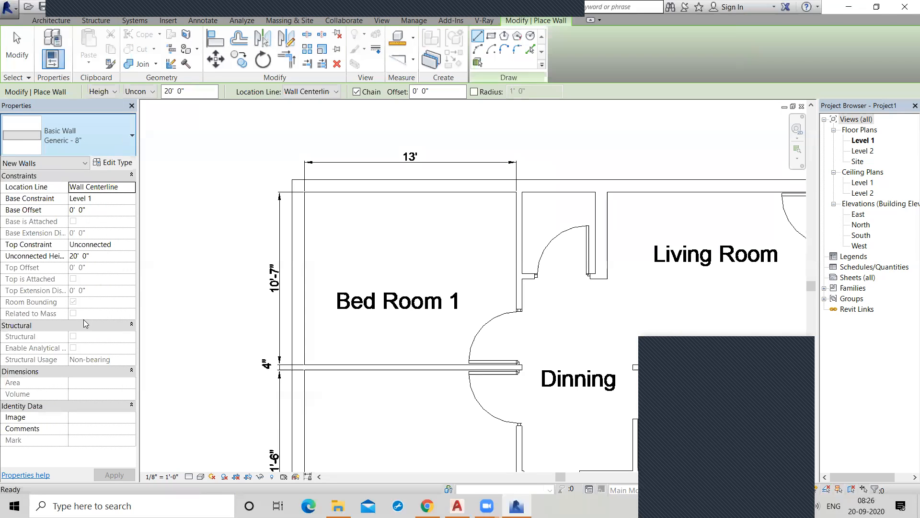
pyautogui.scroll(-3, 85, 324)
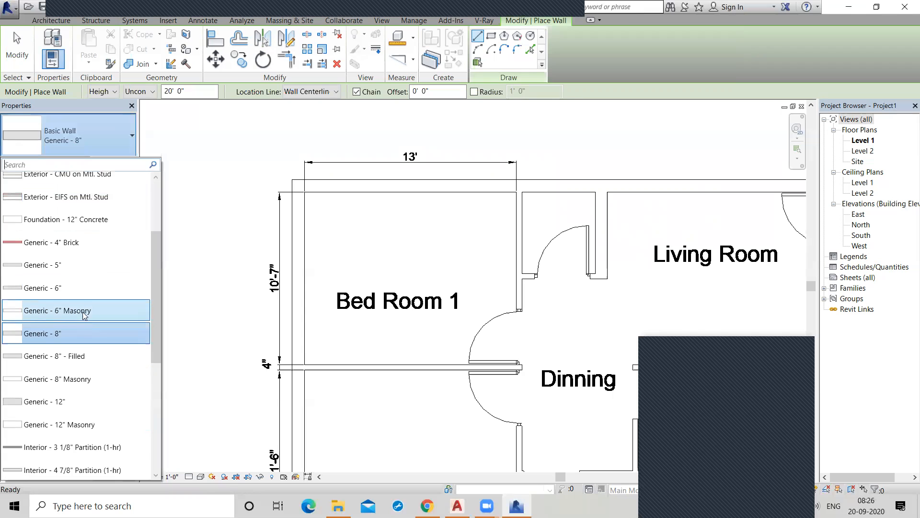
pyautogui.click(89, 333)
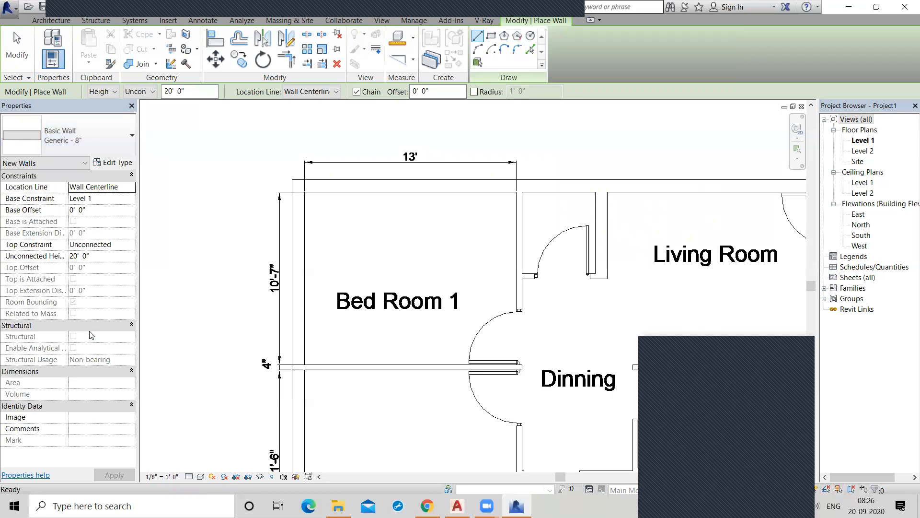
# Duplicate the wall type as Generic - 8" 2 and set its structure layer thickness to 9".
pyautogui.click(114, 163)
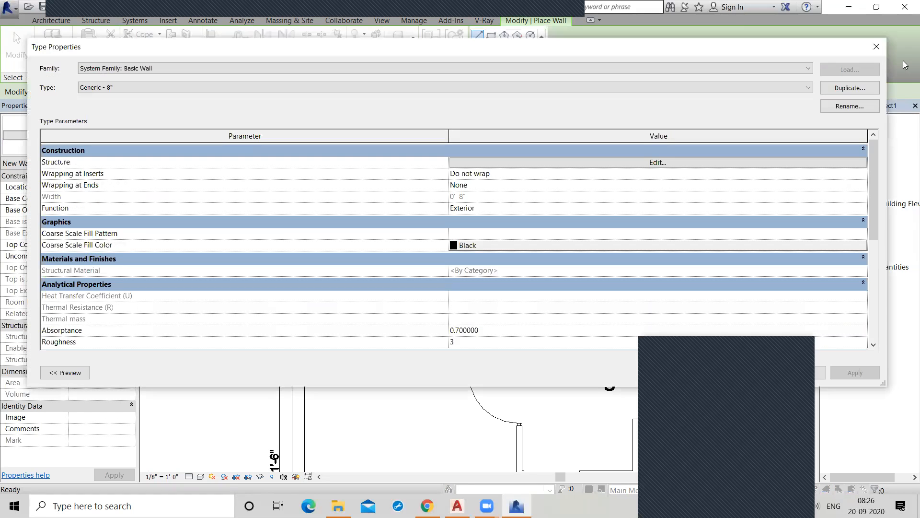
pyautogui.click(848, 88)
pyautogui.click(446, 246)
pyautogui.click(681, 163)
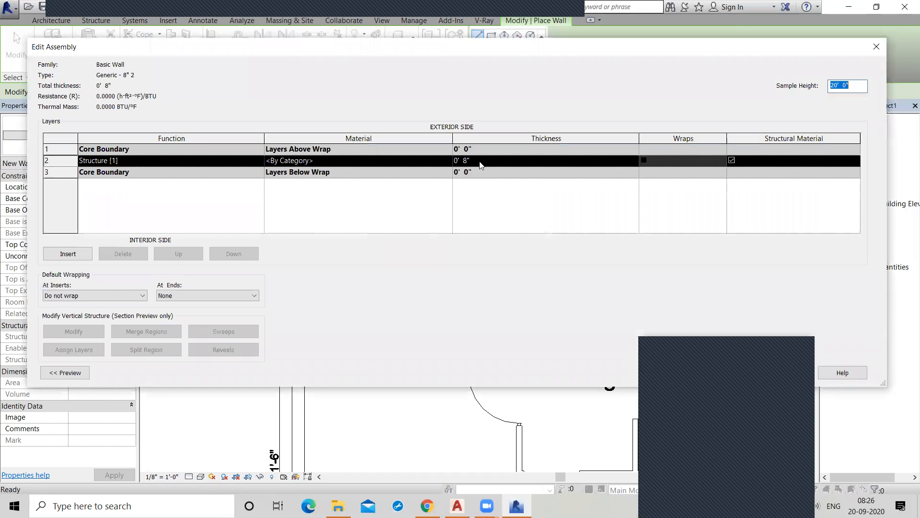
pyautogui.click(467, 162)
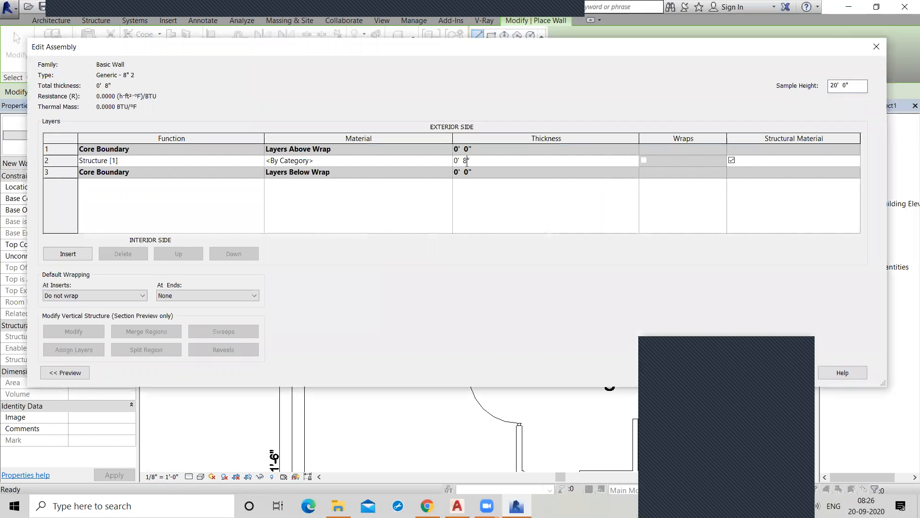
pyautogui.click(693, 350)
pyautogui.click(765, 372)
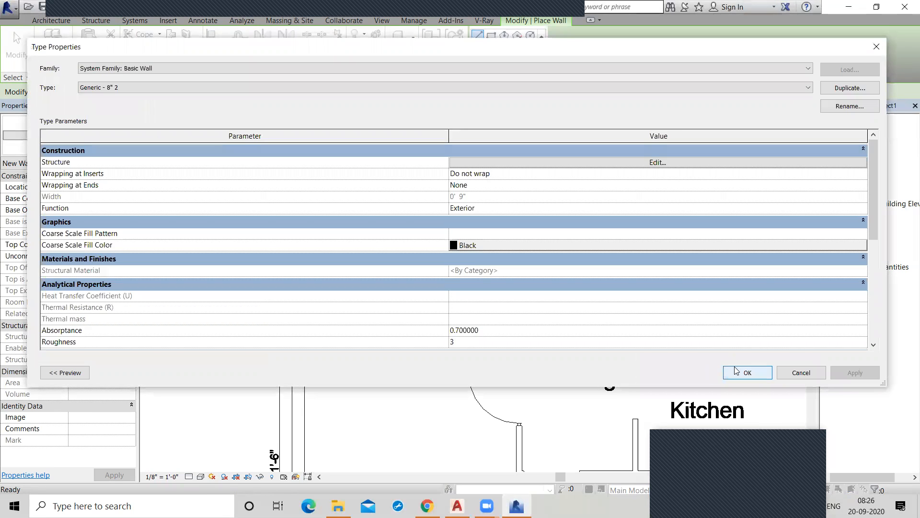
pyautogui.click(747, 373)
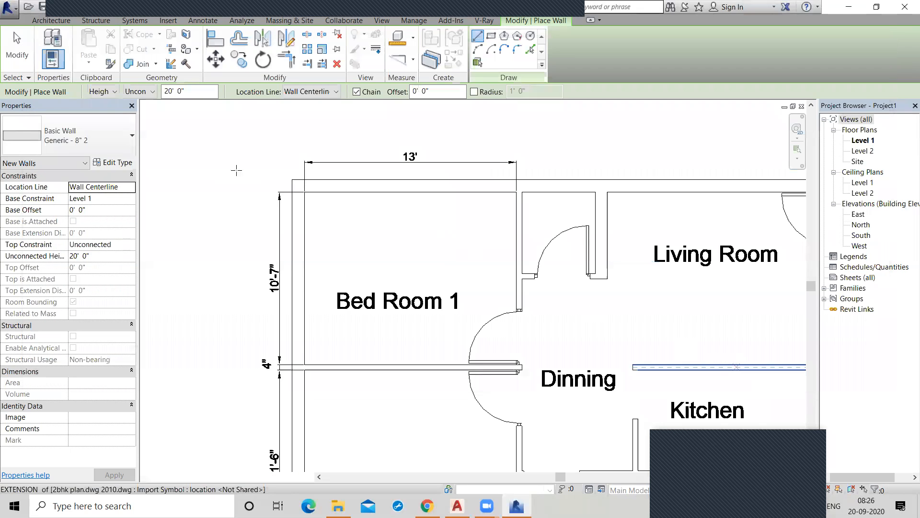
# Set the wall location line to Finish Face: Exterior and trace the 33' - 6" exterior wall along Bed Room 1 and the Living Room.
pyautogui.click(303, 186)
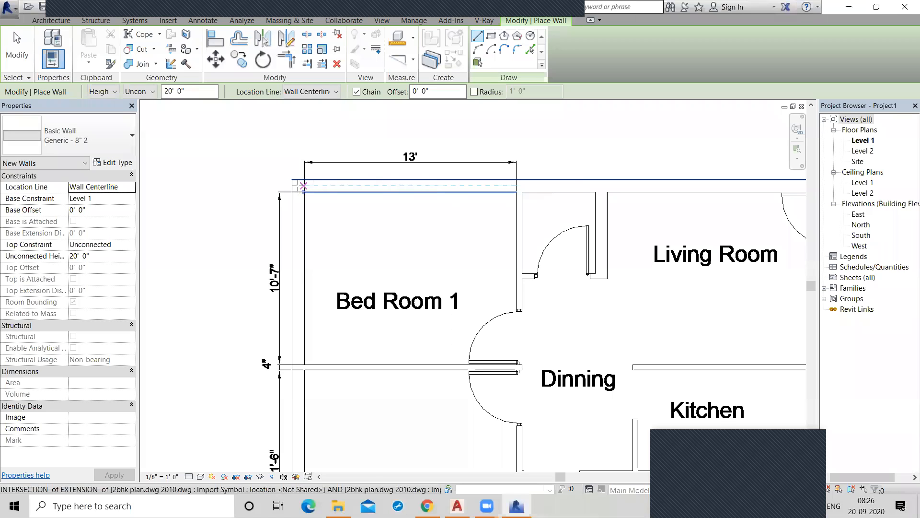
pyautogui.click(298, 185)
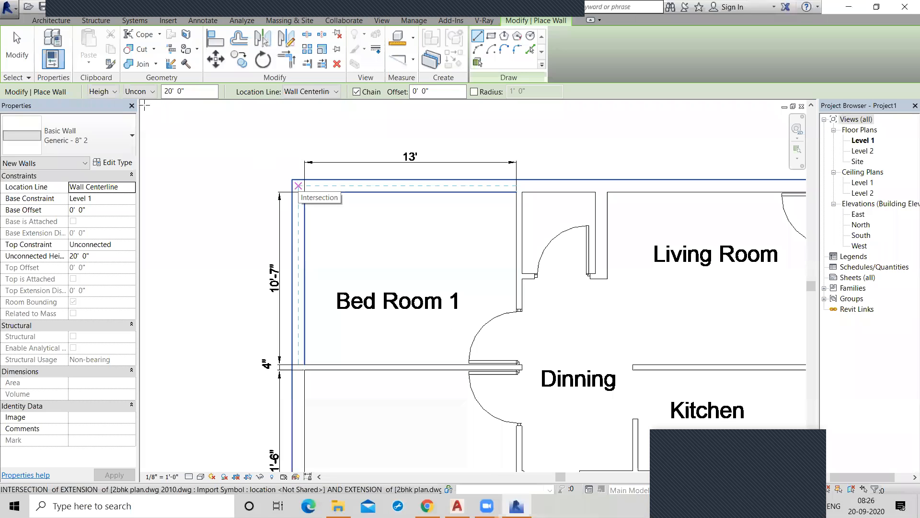
pyautogui.click(336, 91)
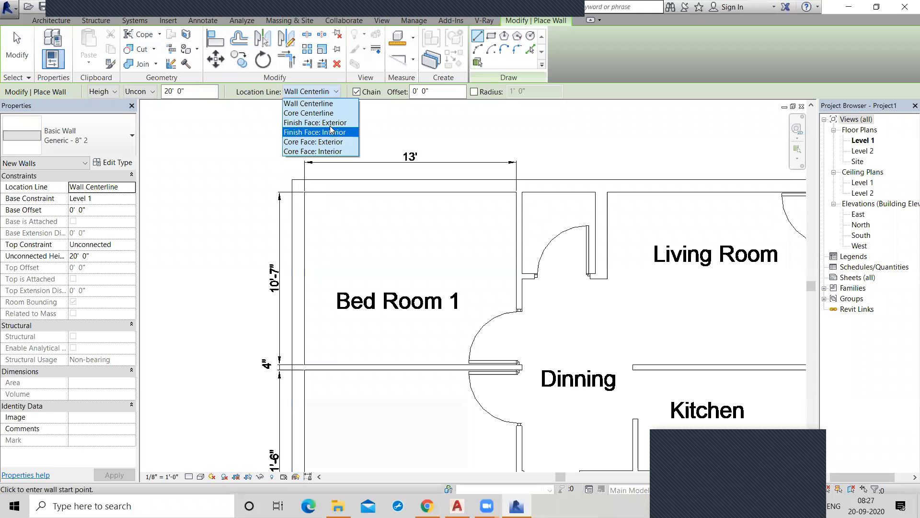
pyautogui.click(331, 120)
pyautogui.click(330, 190)
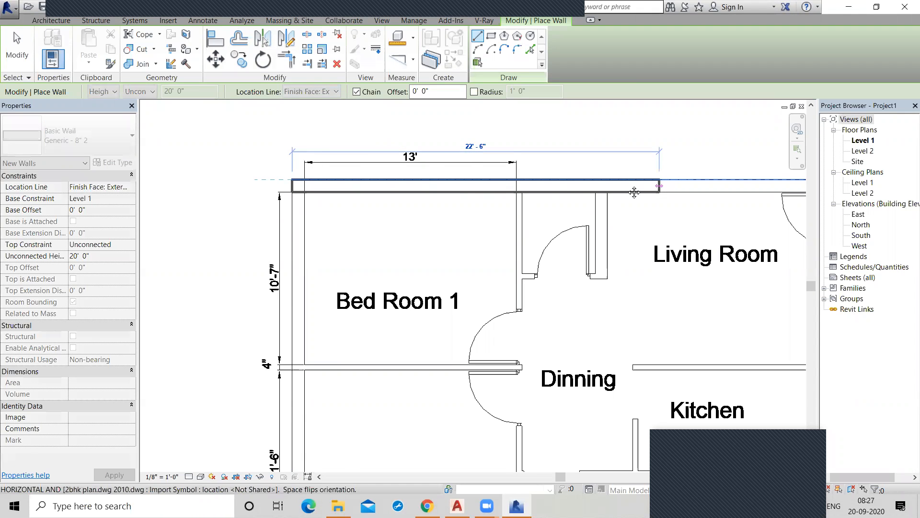
pyautogui.moveTo(634, 192); pyautogui.dragTo(402, 192, button='middle')
pyautogui.scroll(-1, 423, 187)
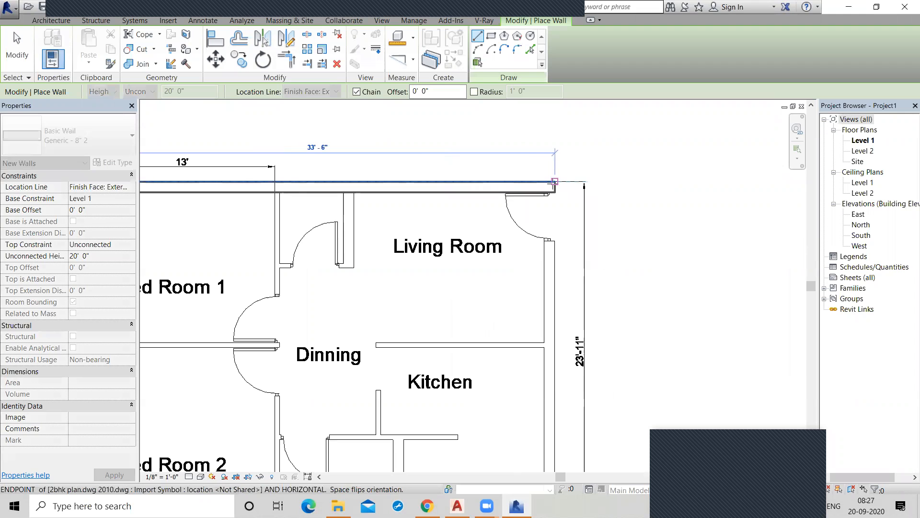
pyautogui.click(555, 182)
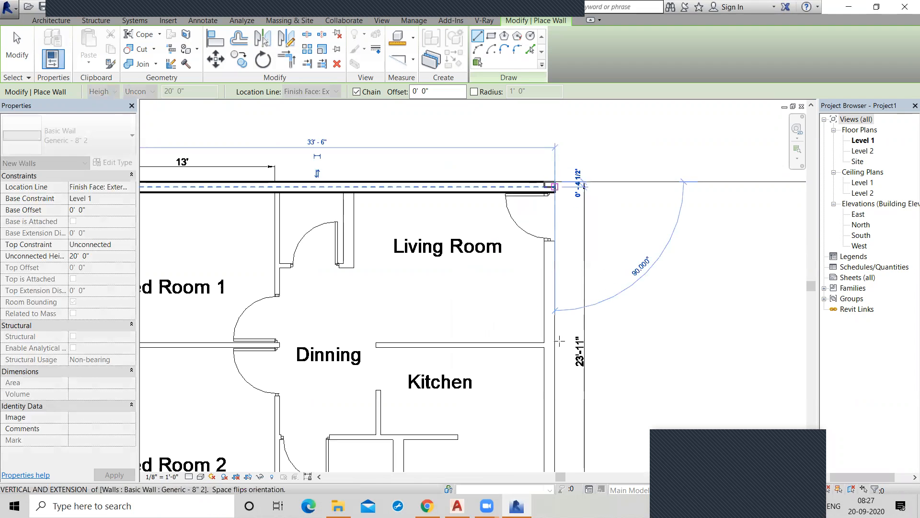
# Continue the wall chain along the kitchen side, the toilet side and the bedroom side, closing the exterior wall loop at its start corner.
pyautogui.scroll(-2, 558, 342)
pyautogui.moveTo(556, 297); pyautogui.dragTo(550, 194, button='middle')
pyautogui.scroll(1, 543, 321)
pyautogui.moveTo(544, 331); pyautogui.dragTo(545, 303, button='middle')
pyautogui.click(549, 322)
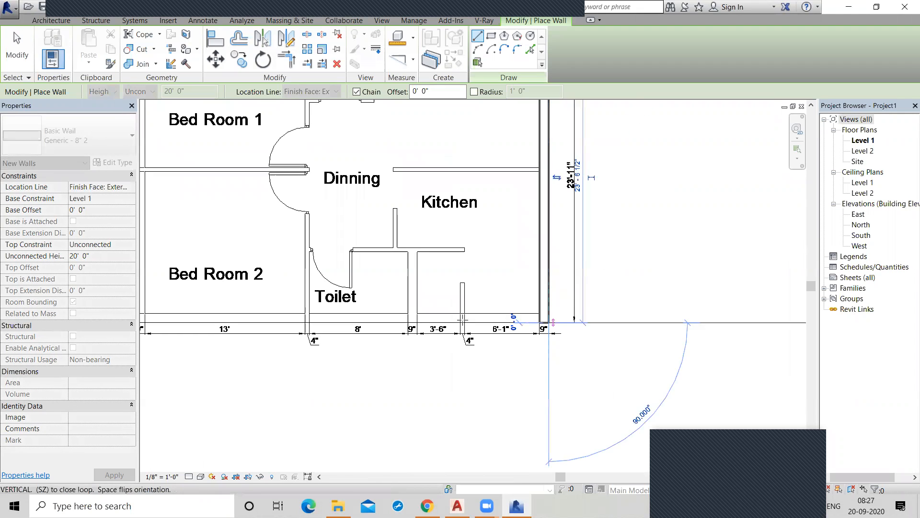
pyautogui.moveTo(178, 311); pyautogui.dragTo(419, 309, button='middle')
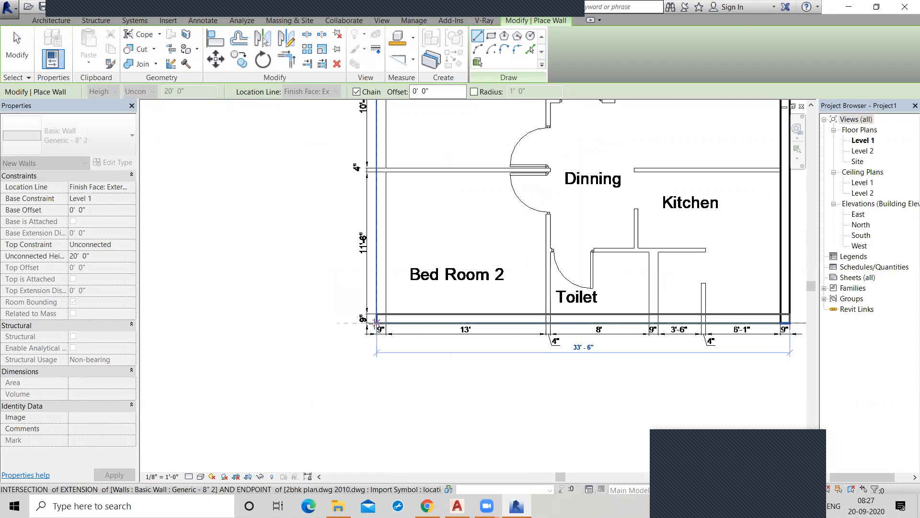
pyautogui.click(375, 322)
pyautogui.scroll(-1, 372, 201)
pyautogui.scroll(2, 358, 298)
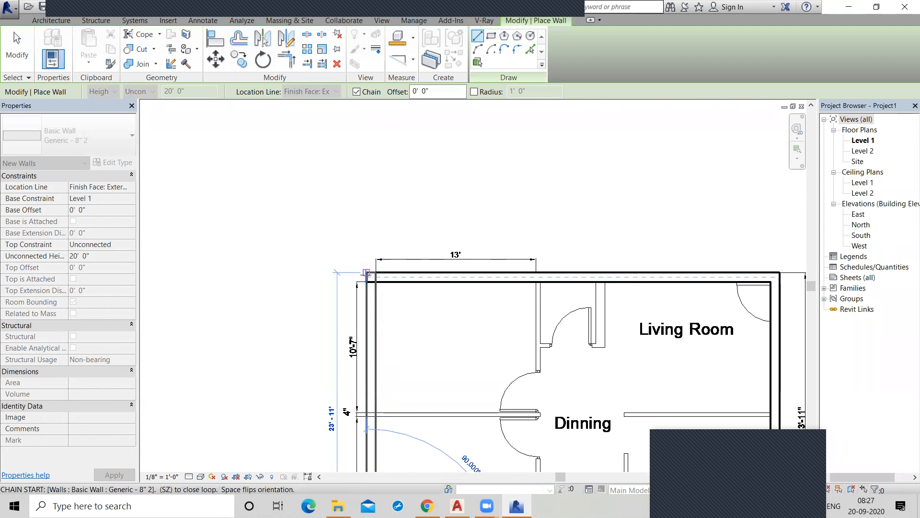
pyautogui.click(367, 272)
# Trace the short 9" partition wall from the exterior wall down between the entry door recess and the Living Room.
pyautogui.click(595, 287)
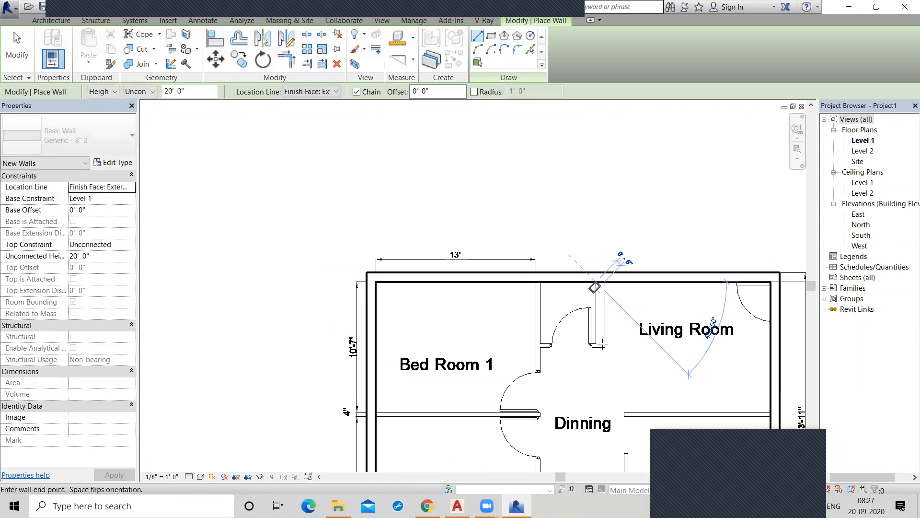
pyautogui.scroll(-2, 590, 258)
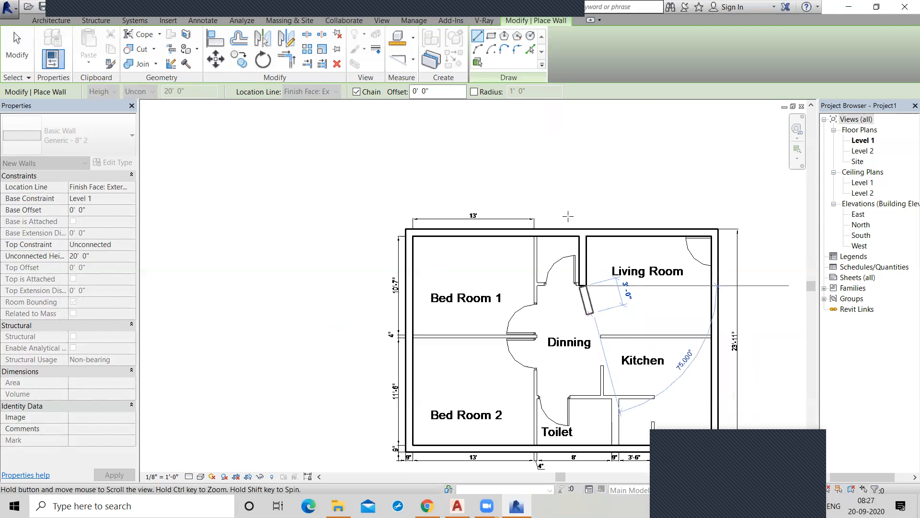
pyautogui.moveTo(598, 353); pyautogui.dragTo(574, 259, button='middle')
pyautogui.press('Escape')
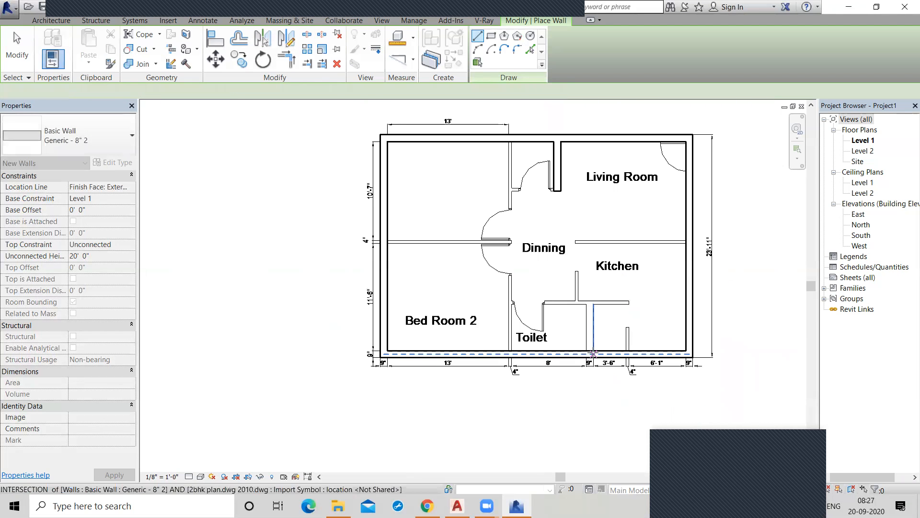
pyautogui.click(593, 350)
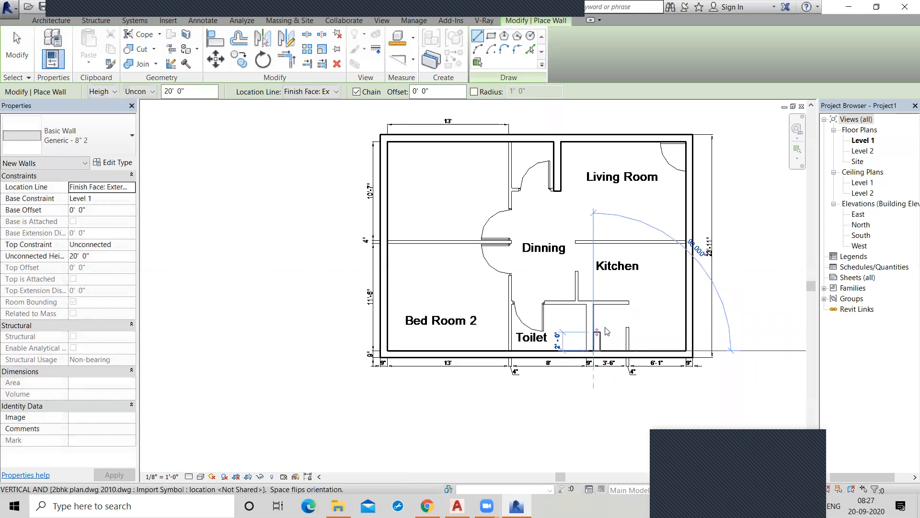
pyautogui.rightClick(594, 326)
pyautogui.click(607, 330)
# Trace the 9" wall beside the Toilet, about 5' long, from the exterior wall up to the kitchen partition, and finish wall placement.
pyautogui.click(586, 350)
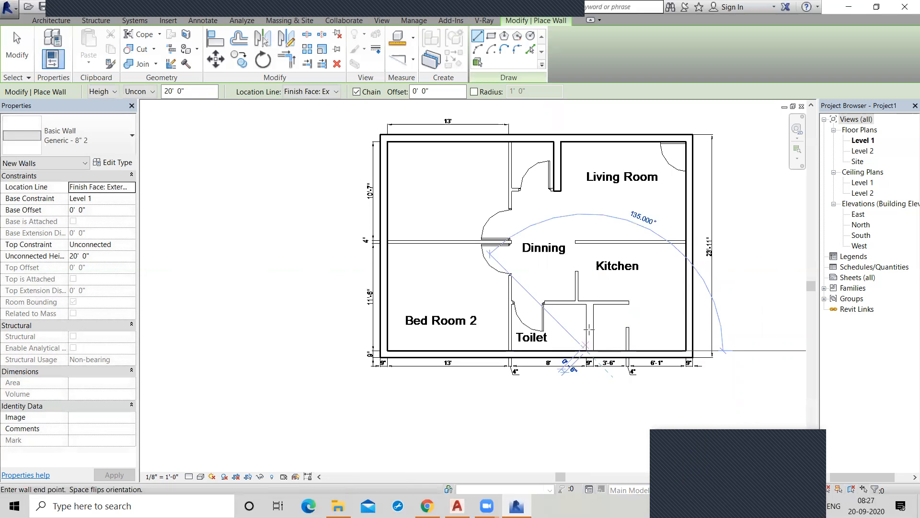
pyautogui.click(586, 304)
pyautogui.scroll(2, 586, 303)
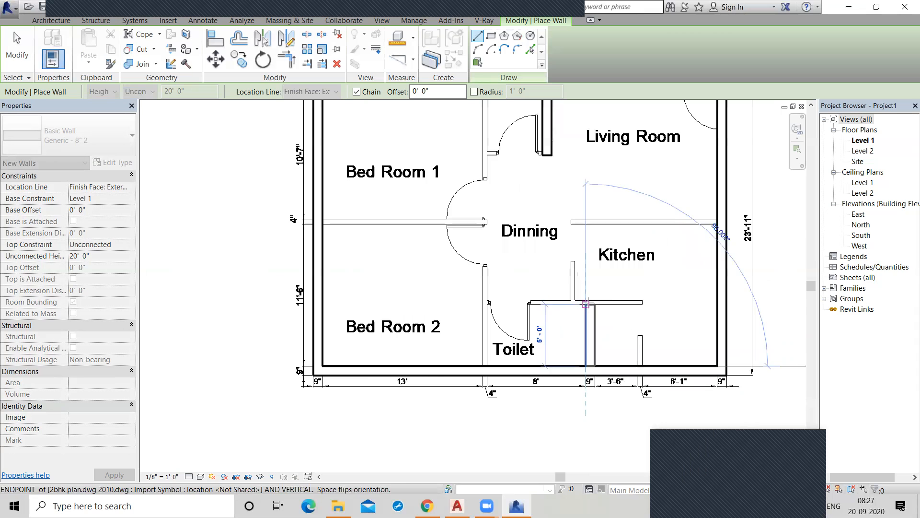
pyautogui.rightClick(562, 191)
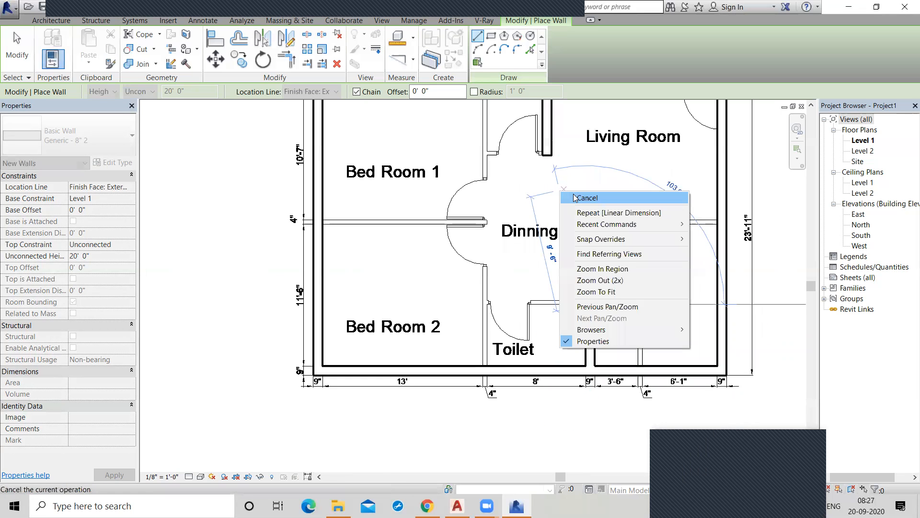
pyautogui.click(574, 198)
pyautogui.scroll(-2, 572, 200)
pyautogui.moveTo(601, 223); pyautogui.dragTo(554, 246, button='middle')
pyautogui.rightClick(268, 238)
pyautogui.click(289, 246)
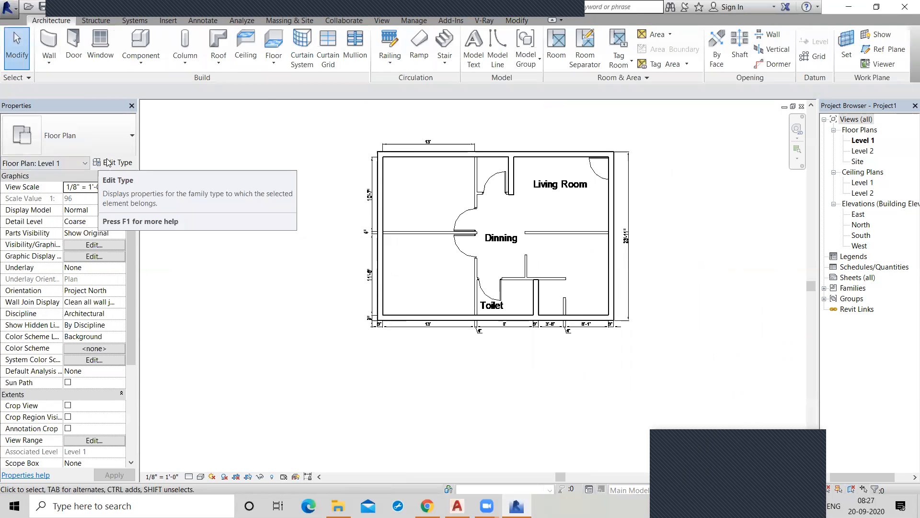
# Start placing an architectural wall with the Generic - 4" Brick type for the thin interior partitions.
pyautogui.click(48, 60)
pyautogui.click(60, 84)
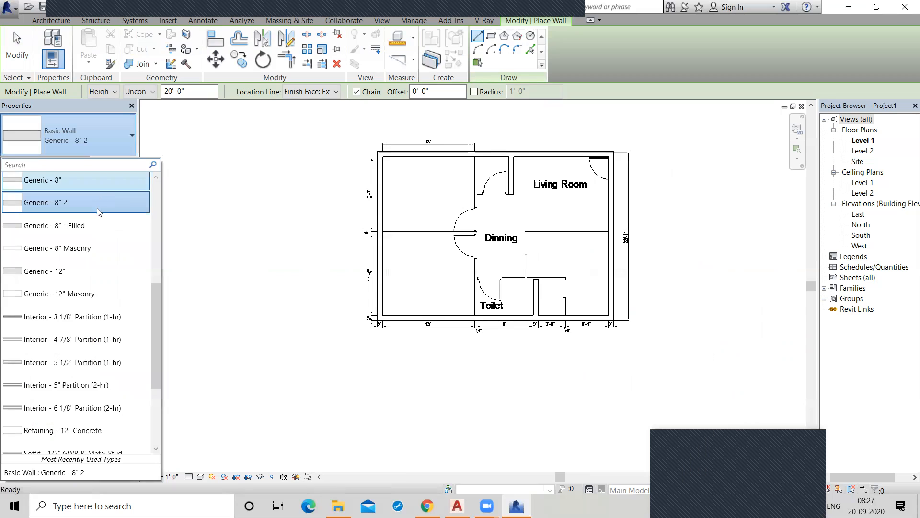
pyautogui.scroll(2, 97, 208)
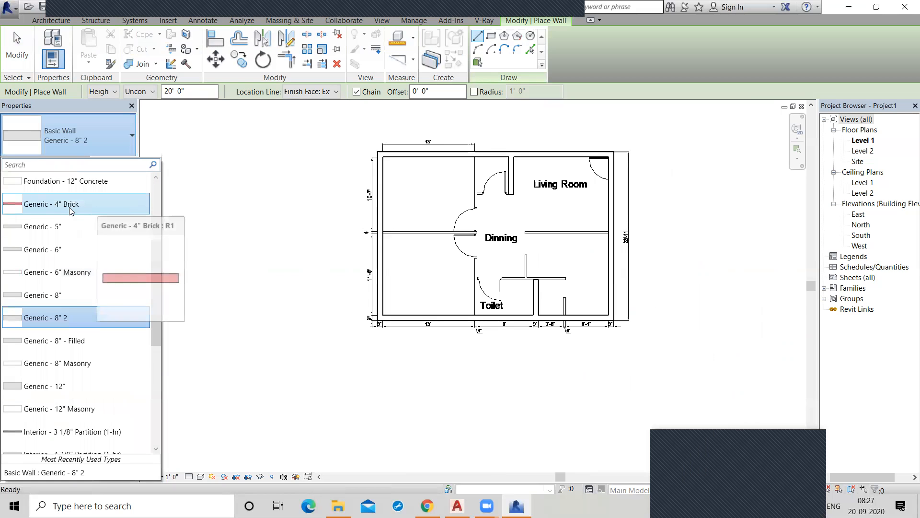
pyautogui.click(92, 209)
pyautogui.scroll(5, 393, 235)
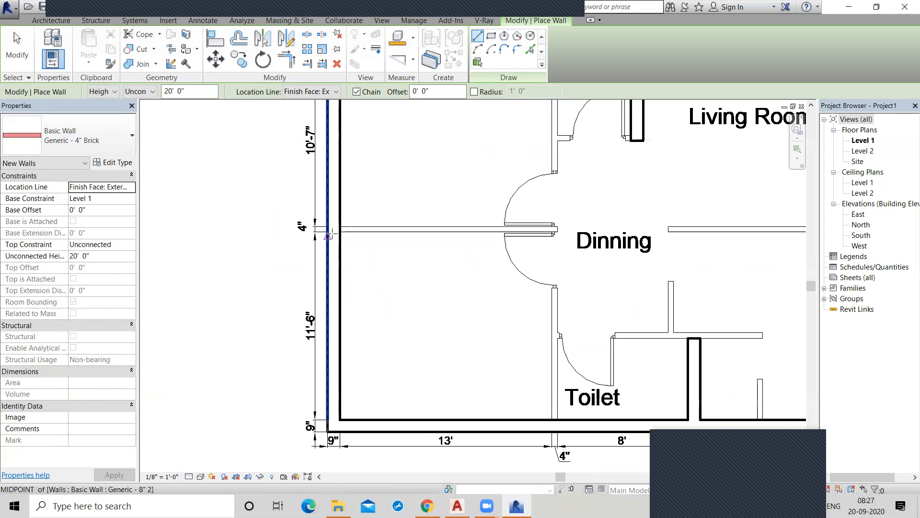
pyautogui.click(338, 226)
pyautogui.rightClick(441, 233)
pyautogui.click(459, 238)
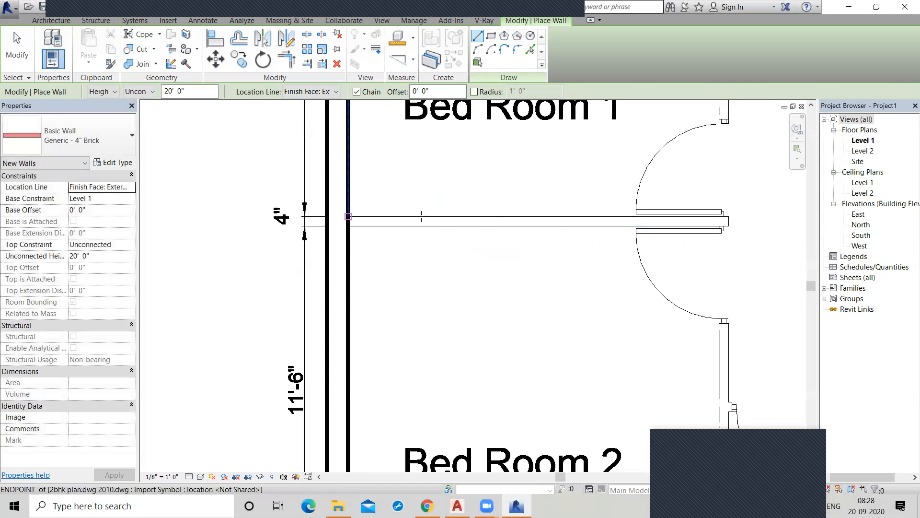
# Trace the partition between Bed Room 1 and Bed Room 2, continue it along Bed Room 2's Dinning side to the exterior wall, and end the chain.
pyautogui.click(349, 217)
pyautogui.click(728, 219)
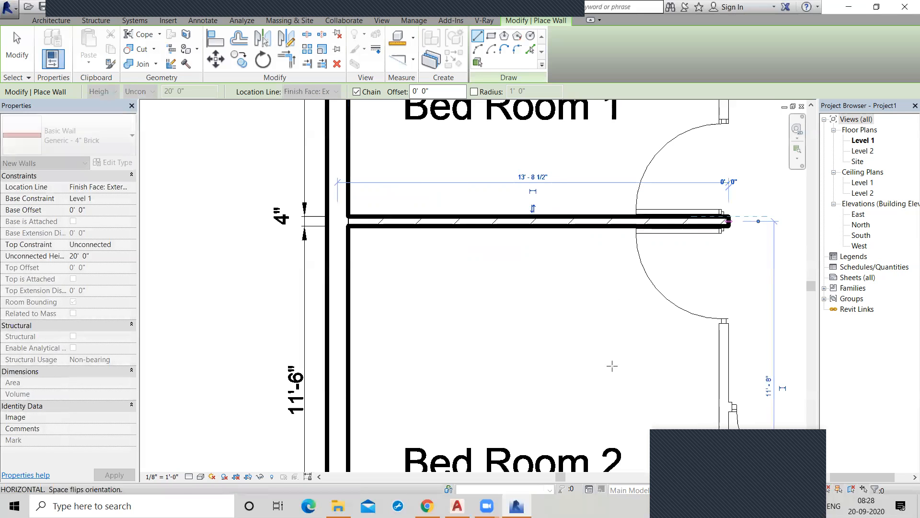
pyautogui.scroll(-2, 616, 401)
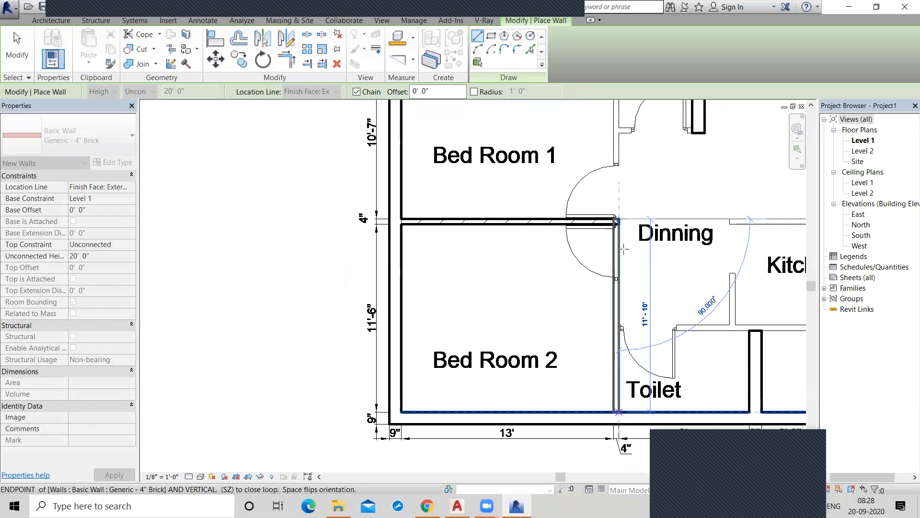
pyautogui.click(619, 416)
pyautogui.moveTo(653, 197); pyautogui.dragTo(647, 224, button='middle')
pyautogui.rightClick(627, 220)
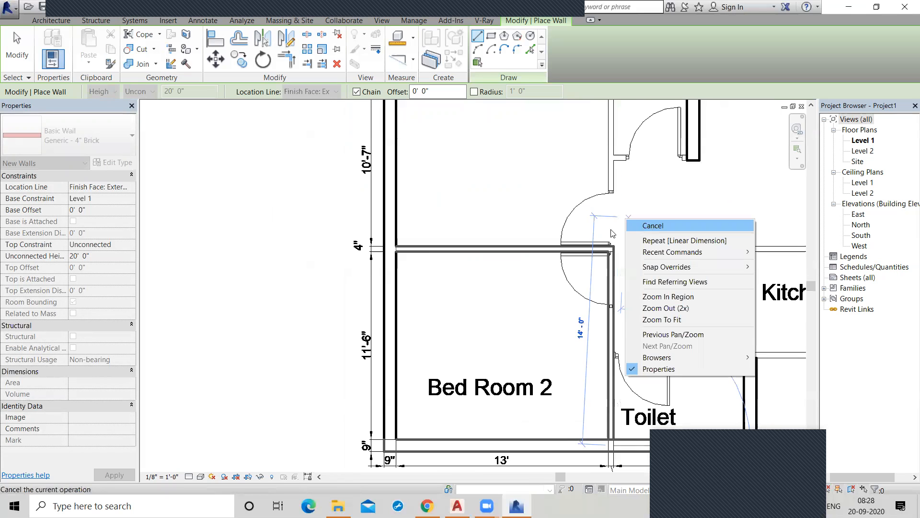
pyautogui.click(638, 225)
pyautogui.moveTo(576, 342); pyautogui.dragTo(543, 399, button='middle')
pyautogui.scroll(1, 573, 278)
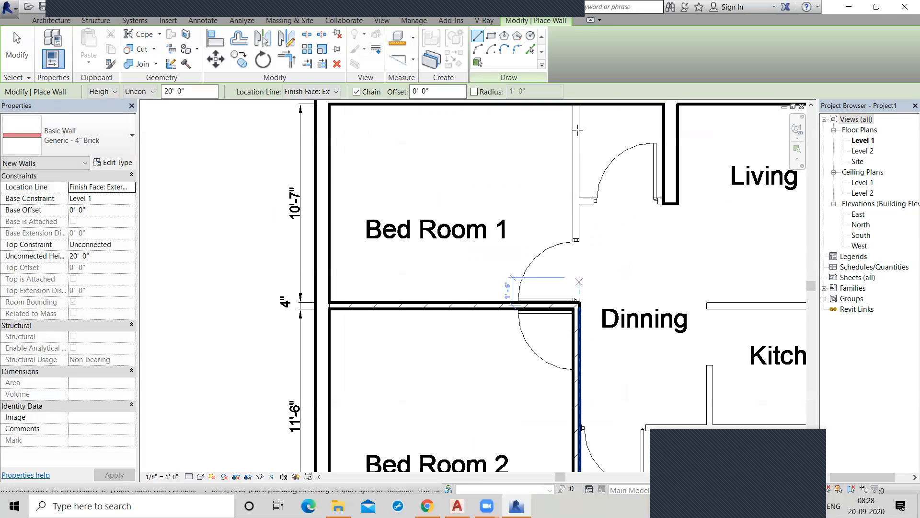
pyautogui.moveTo(572, 157); pyautogui.dragTo(572, 208, button='middle')
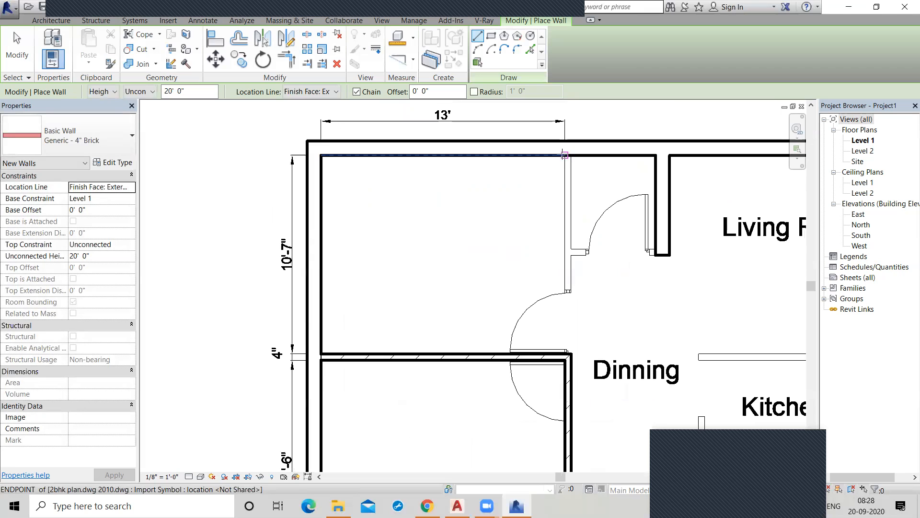
pyautogui.rightClick(579, 241)
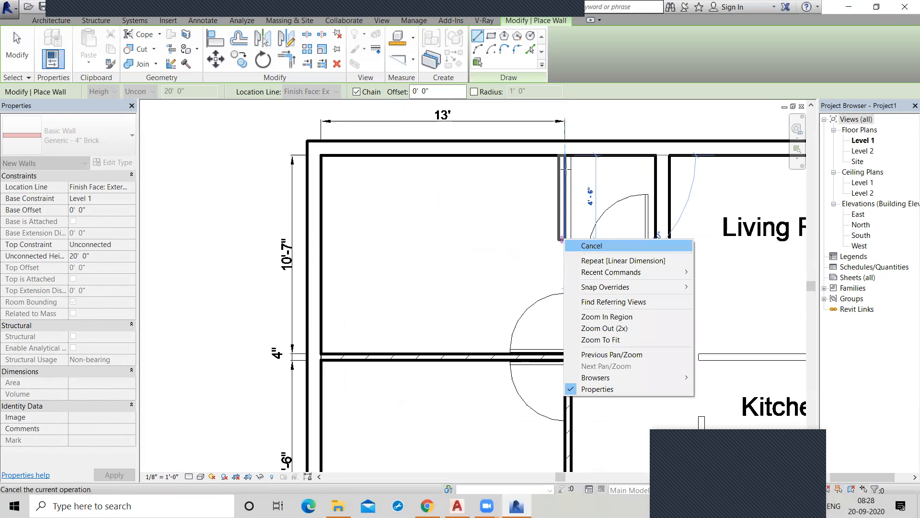
pyautogui.click(595, 245)
# Trace the 10' - 7" partition along Bed Room 1's Dinning side from the exterior wall to the partition between the bedrooms.
pyautogui.click(570, 156)
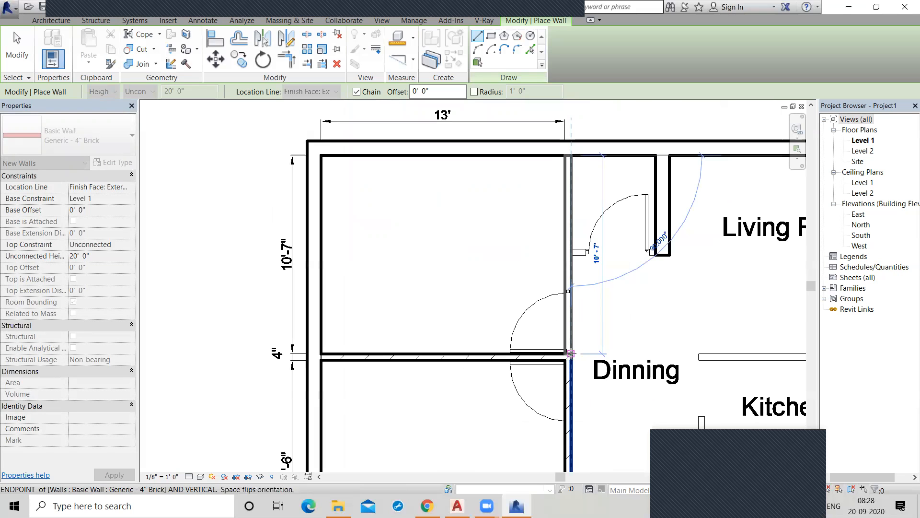
pyautogui.scroll(-5, 591, 297)
pyautogui.moveTo(633, 303); pyautogui.dragTo(607, 303, button='middle')
pyautogui.scroll(2, 608, 303)
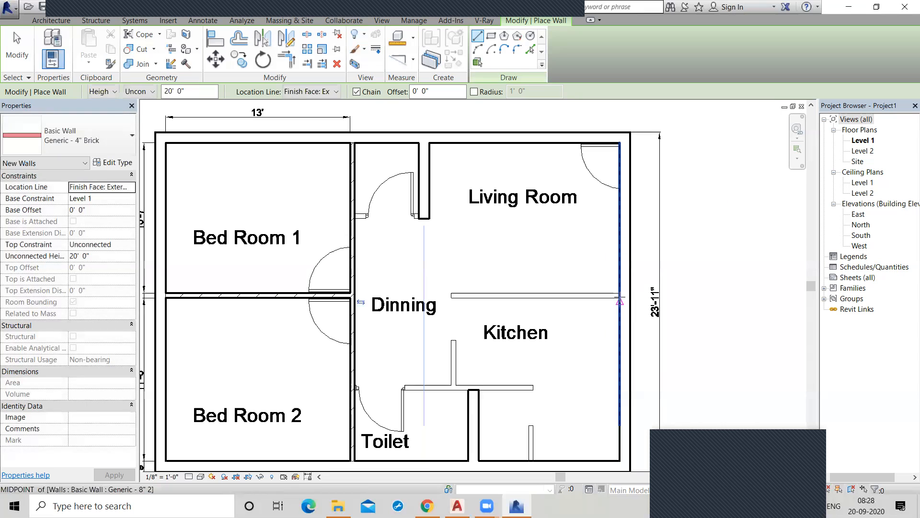
pyautogui.click(619, 291)
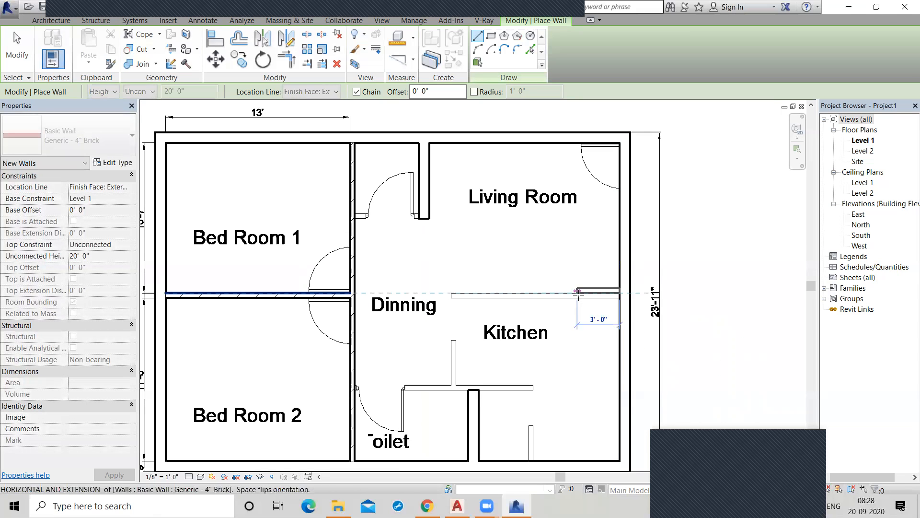
pyautogui.rightClick(601, 301)
pyautogui.click(613, 305)
# Trace the partition between the Living Room and Kitchen from the exterior wall to its free end near Dinning, and end the chain.
pyautogui.scroll(2, 614, 299)
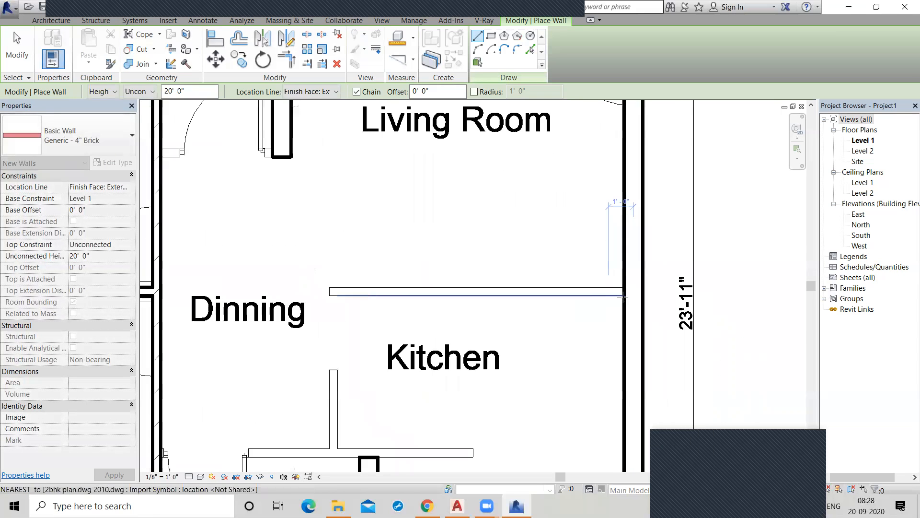
pyautogui.click(624, 294)
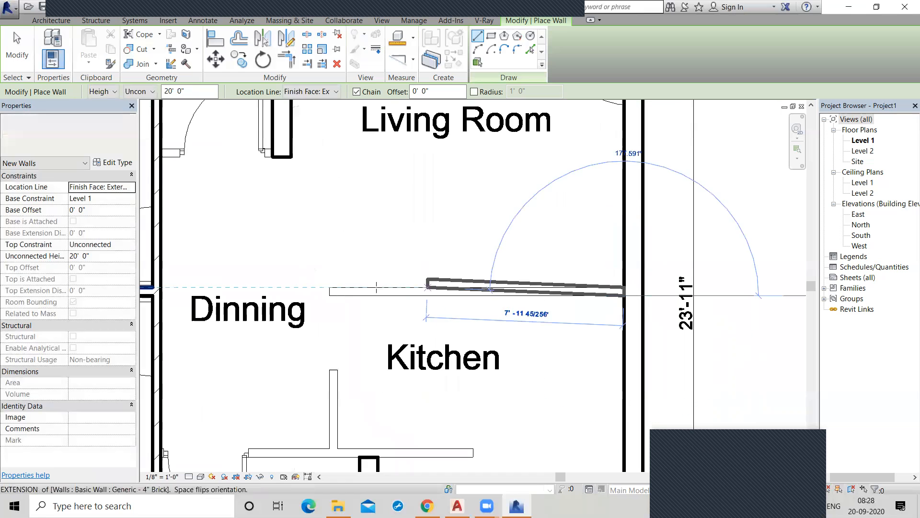
pyautogui.click(330, 296)
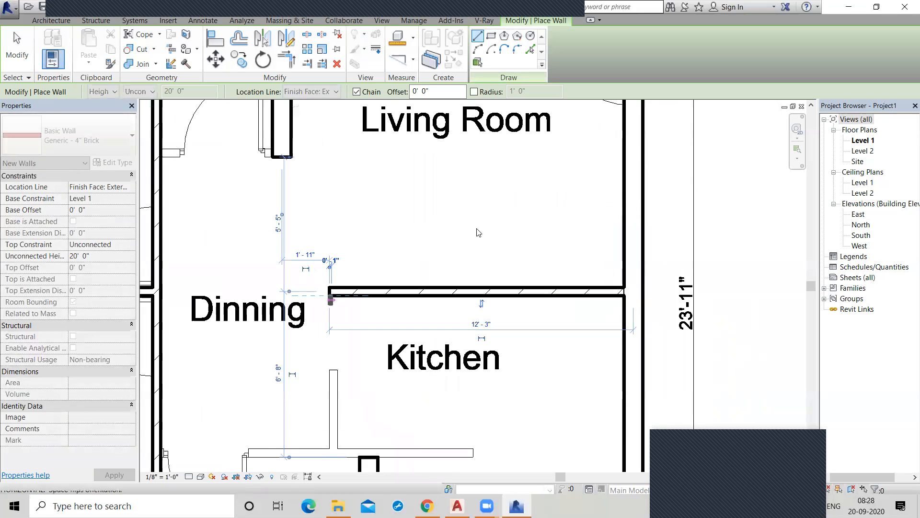
pyautogui.scroll(-3, 480, 230)
pyautogui.rightClick(456, 221)
pyautogui.click(482, 225)
# Trace the partition across the door opening above Dinning, from the Bed Room 1 wall to the 9" partition, and end the chain.
pyautogui.scroll(4, 282, 190)
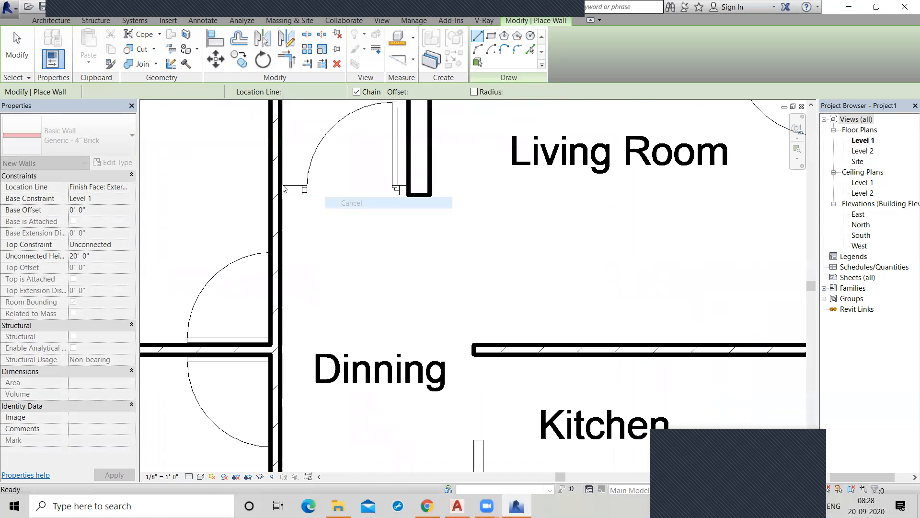
pyautogui.click(324, 195)
pyautogui.click(405, 188)
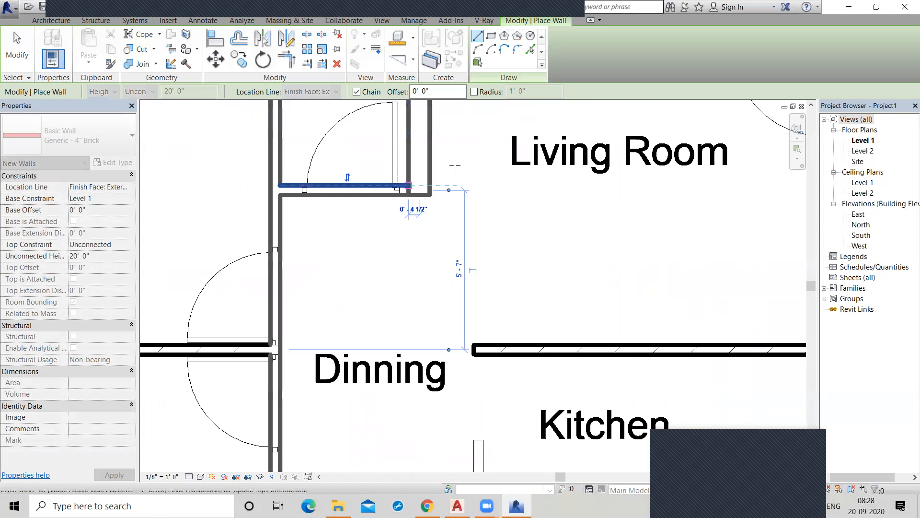
pyautogui.scroll(-2, 455, 185)
pyautogui.scroll(-1, 451, 220)
pyautogui.rightClick(451, 222)
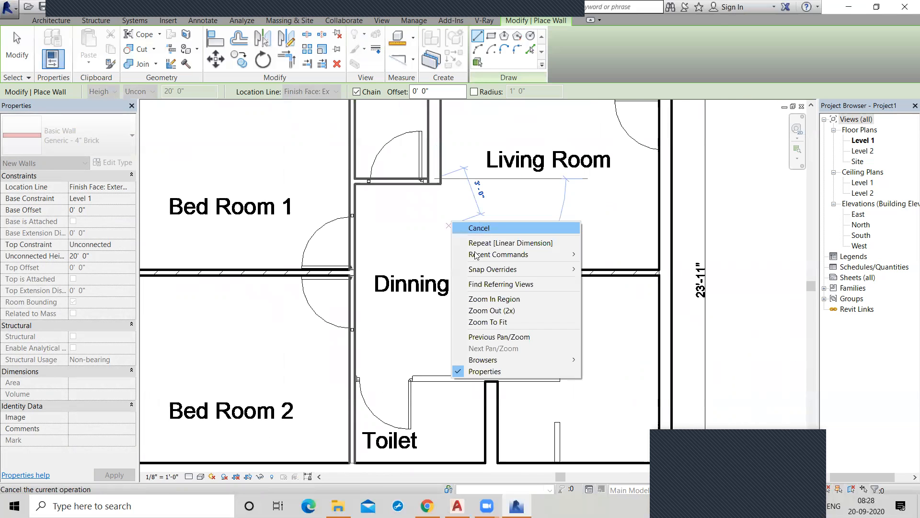
pyautogui.click(461, 228)
# Trace the partition from the Toilet door jamb past the 9" wall to its free end below the Kitchen, and end the chain.
pyautogui.moveTo(473, 263); pyautogui.dragTo(481, 308, button='middle')
pyautogui.scroll(2, 478, 305)
pyautogui.scroll(-2, 474, 301)
pyautogui.scroll(-1, 447, 371)
pyautogui.moveTo(447, 371); pyautogui.dragTo(448, 330, button='middle')
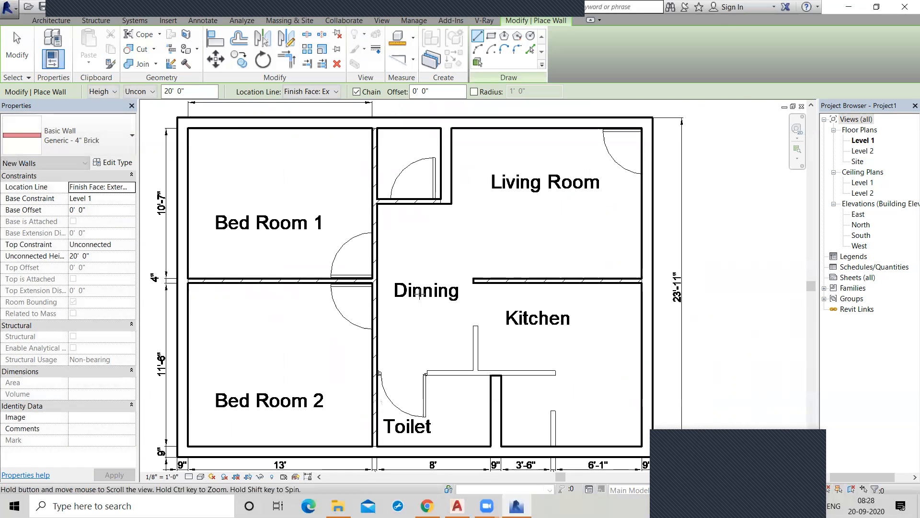
pyautogui.scroll(2, 417, 274)
pyautogui.click(425, 277)
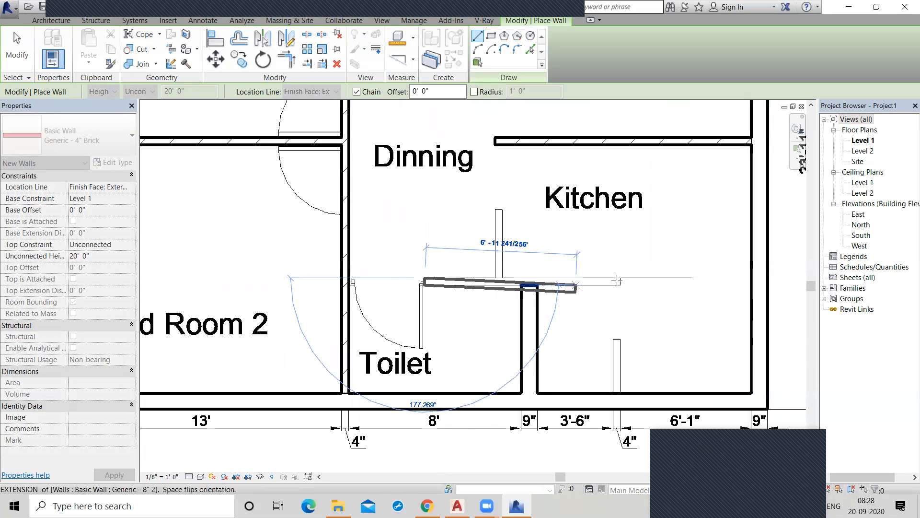
pyautogui.click(623, 249)
pyautogui.rightClick(624, 248)
pyautogui.click(641, 255)
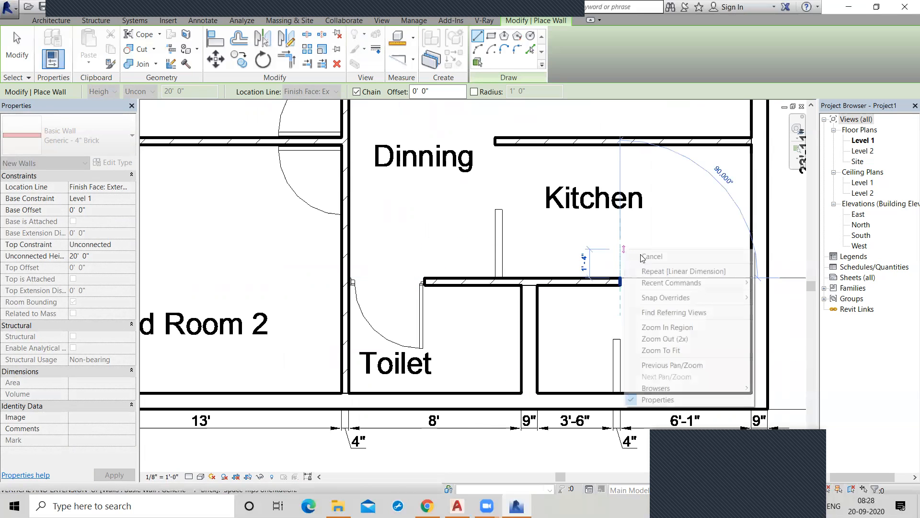
# Trace the short partition between Dinning and Kitchen, and the short stub wall rising from the exterior wall beside the 6'-1" bay.
pyautogui.click(498, 277)
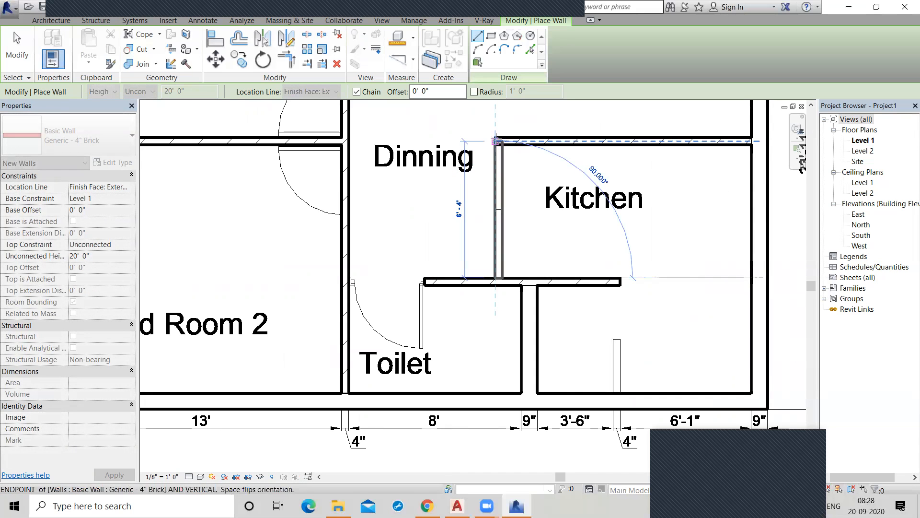
pyautogui.click(496, 210)
pyautogui.rightClick(582, 227)
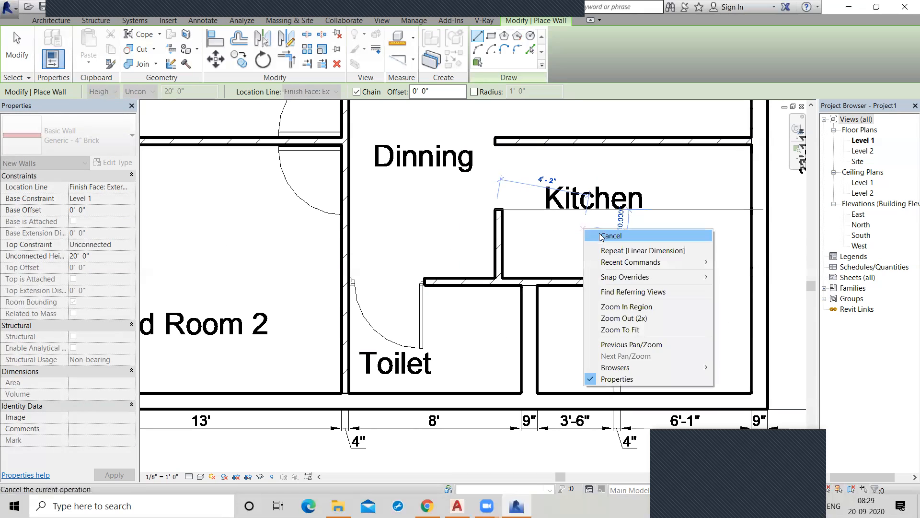
pyautogui.click(604, 236)
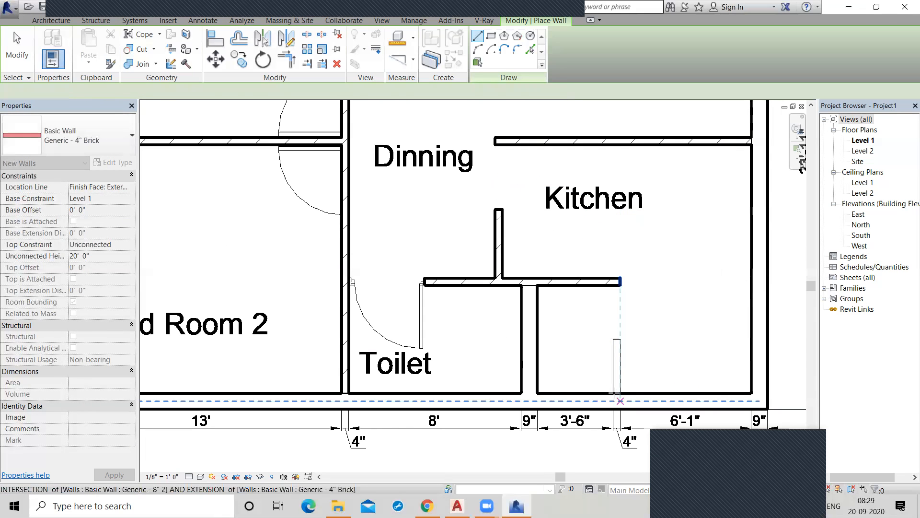
pyautogui.click(613, 393)
pyautogui.click(612, 340)
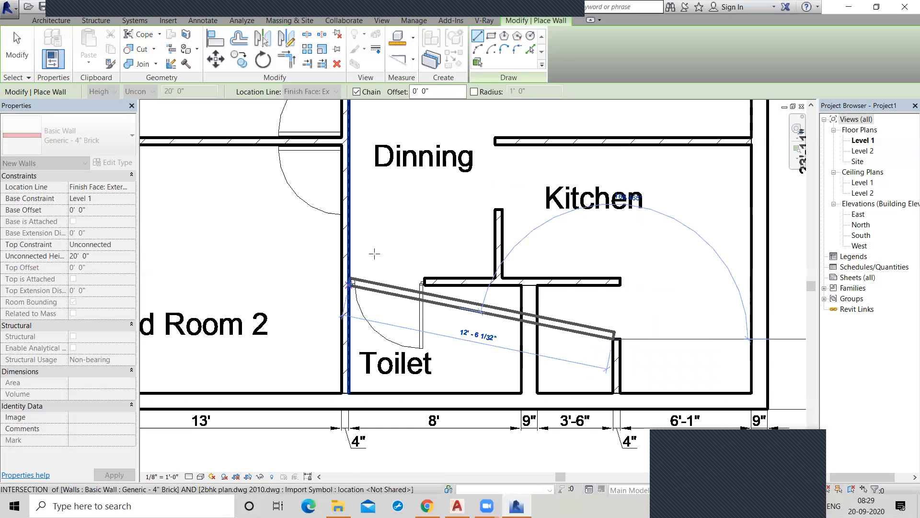
# Close the Toilet door opening with a wall joining the kitchen partition to the Bed Room 2 wall.
pyautogui.scroll(2, 372, 256)
pyautogui.press('Escape')
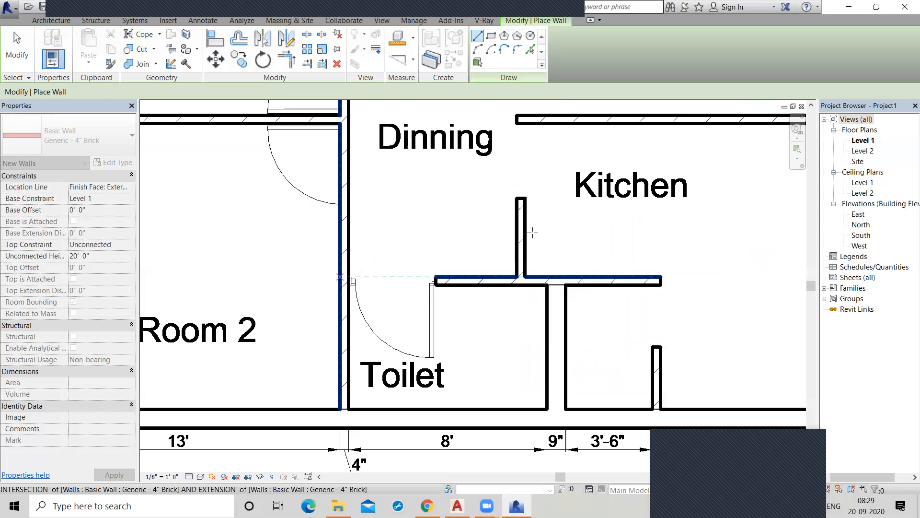
pyautogui.scroll(-2, 505, 213)
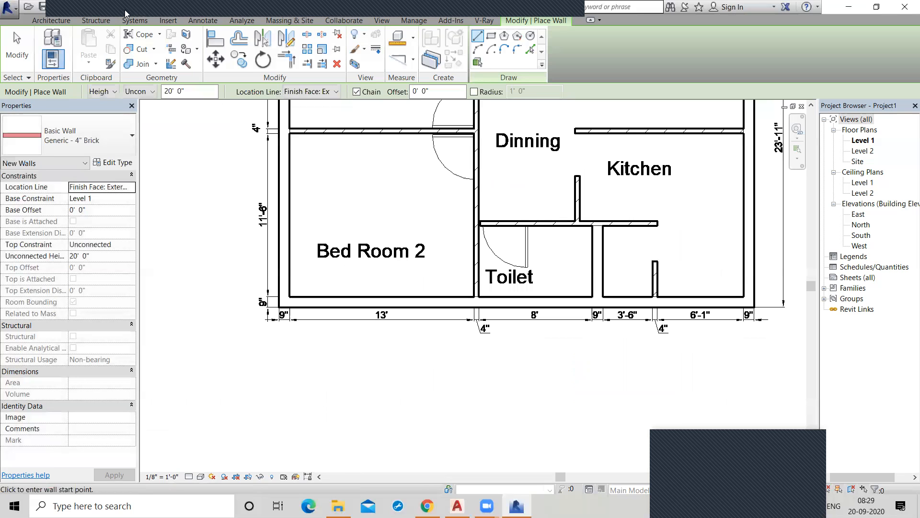
# Examine the traced walls in the default 3D view and in the Level 2 floor plan.
pyautogui.click(164, 8)
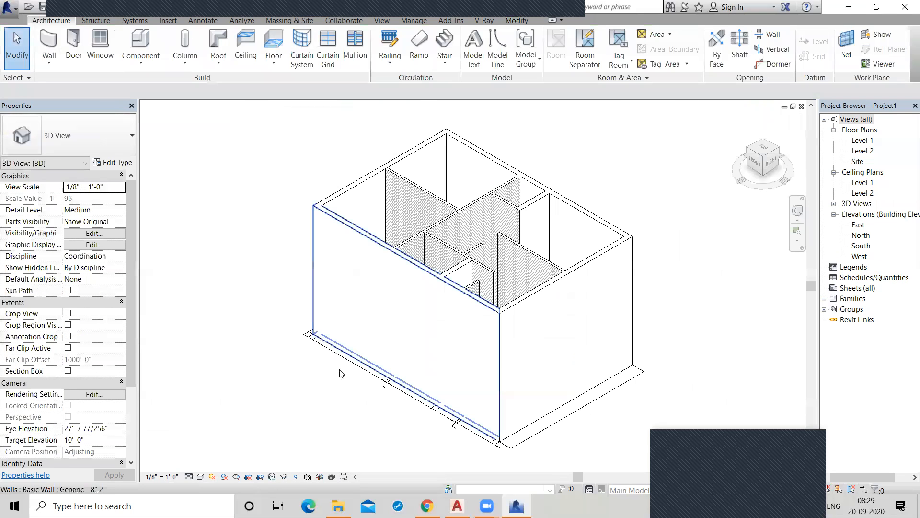
pyautogui.doubleClick(857, 151)
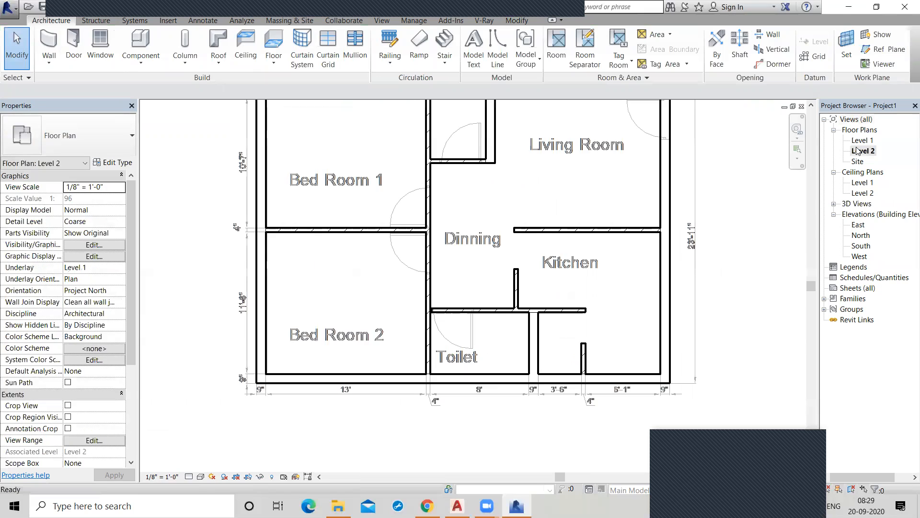
pyautogui.moveTo(482, 247); pyautogui.dragTo(459, 338, button='middle')
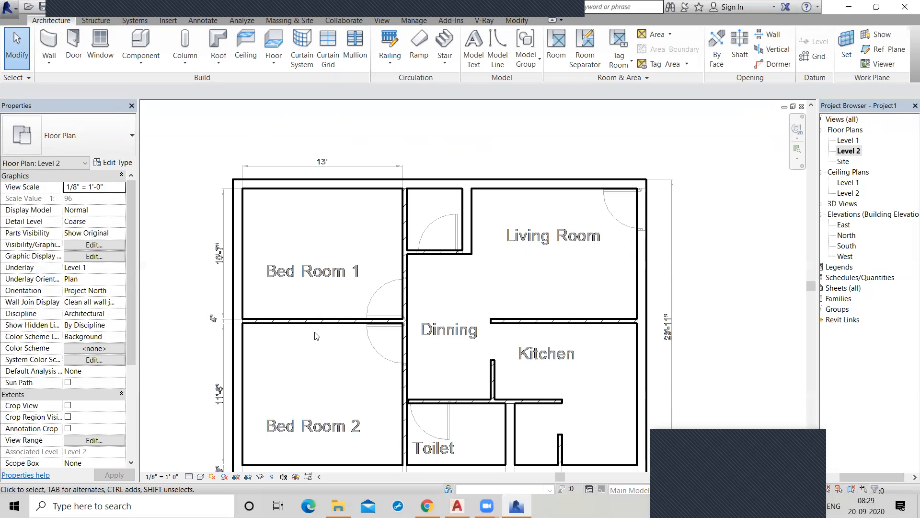
pyautogui.scroll(-3, 123, 271)
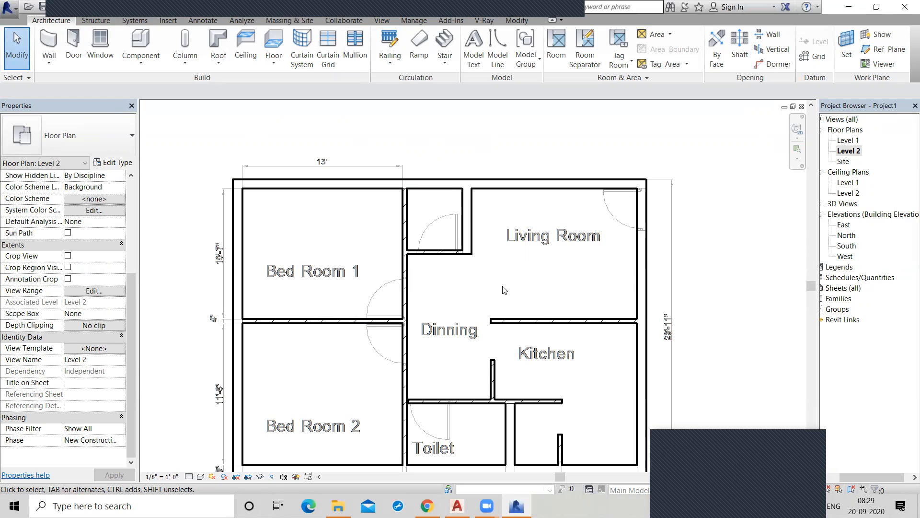
pyautogui.scroll(-3, 503, 290)
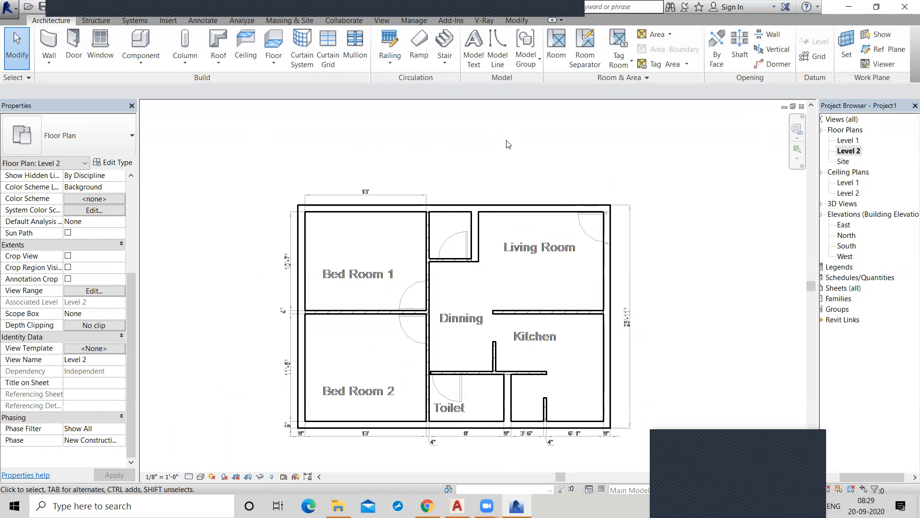
pyautogui.scroll(-1, 508, 142)
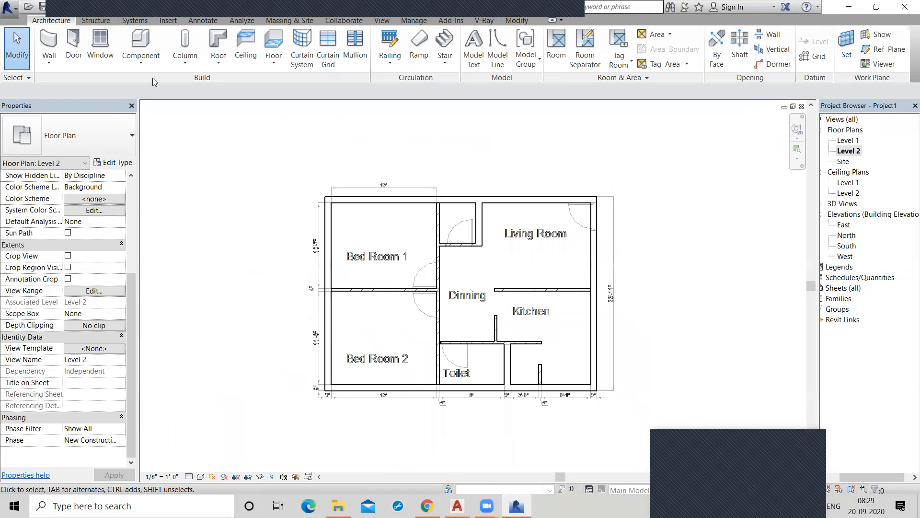
pyautogui.click(169, 19)
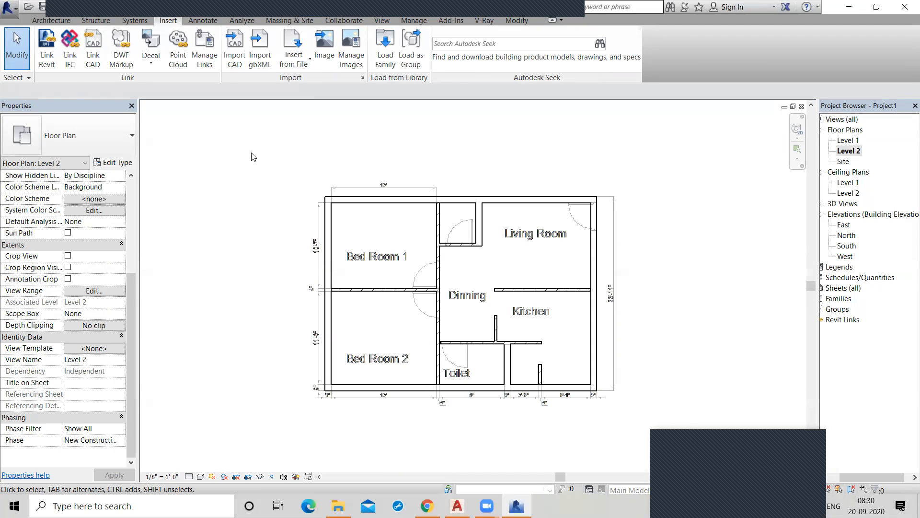
# Open the default 3D view of the house and set its visual style to Realistic.
pyautogui.click(152, 66)
pyautogui.click(315, 162)
pyautogui.moveTo(818, 208); pyautogui.dragTo(803, 209)
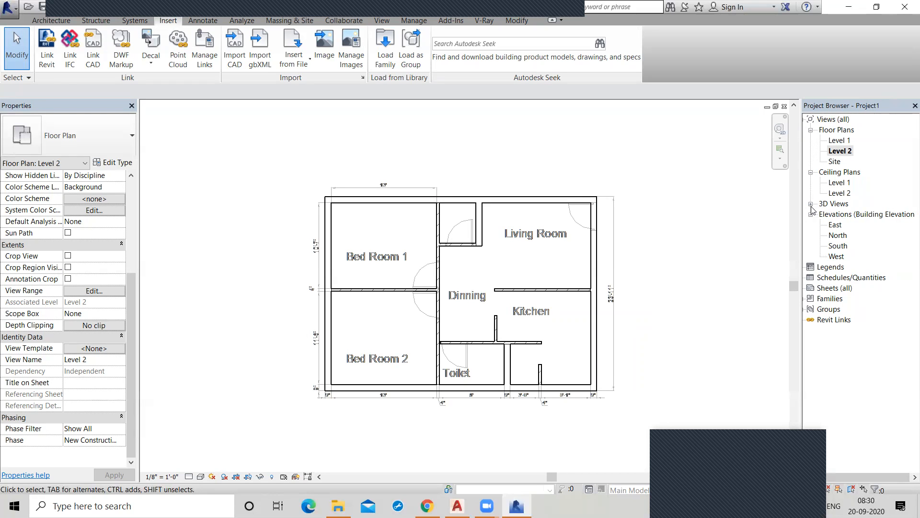
pyautogui.click(811, 204)
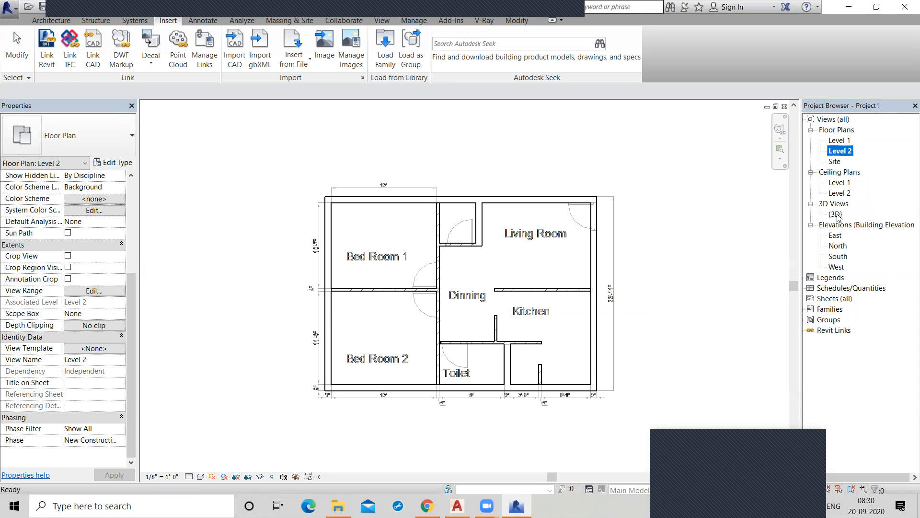
pyautogui.click(836, 214)
pyautogui.doubleClick(837, 214)
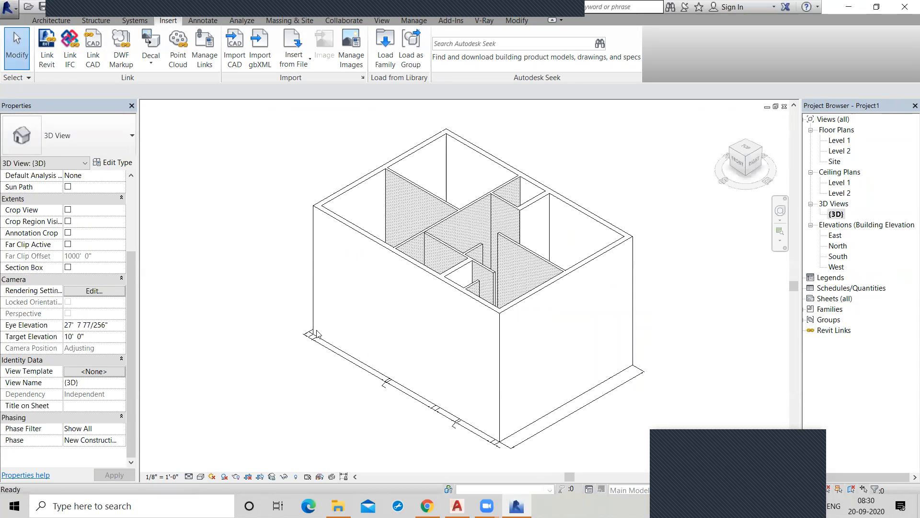
pyautogui.click(201, 476)
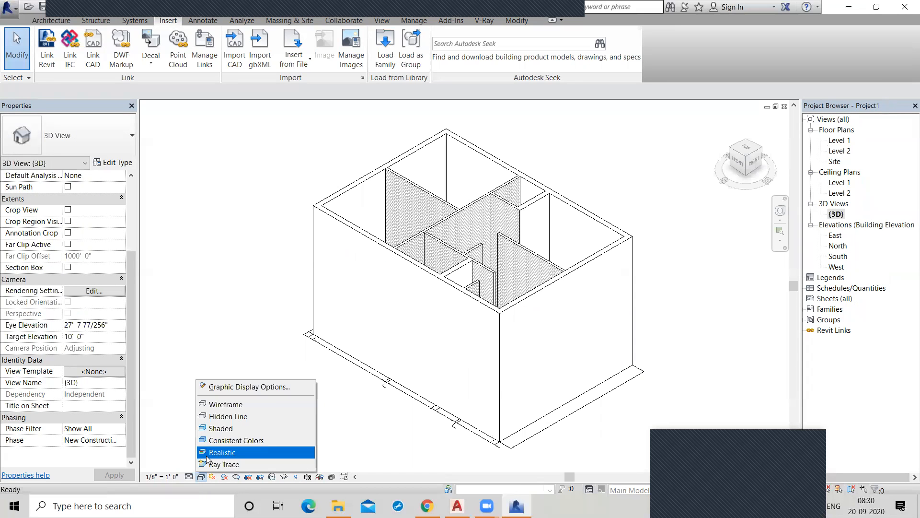
pyautogui.click(211, 452)
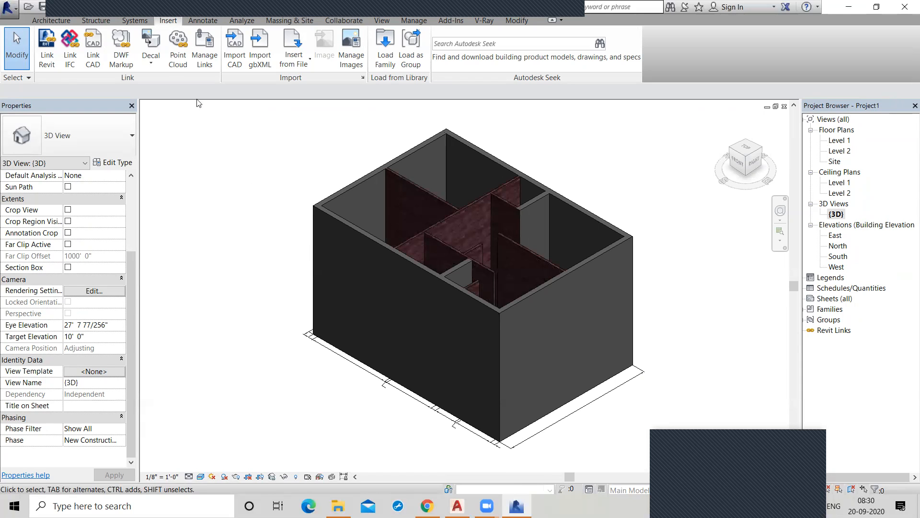
# Create a new decal type called New Decal, using the drawing-sheet JPG from the Documents folder as its source image.
pyautogui.click(154, 65)
pyautogui.click(163, 83)
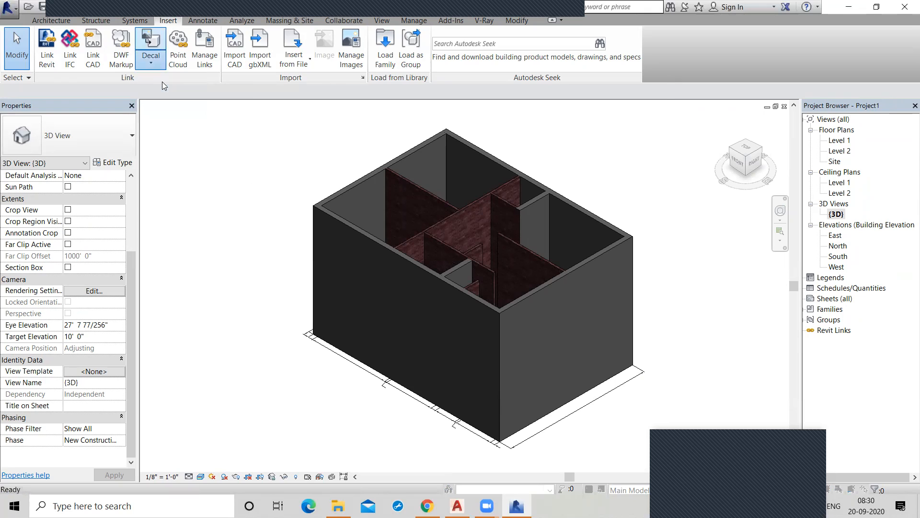
pyautogui.click(264, 379)
pyautogui.click(460, 273)
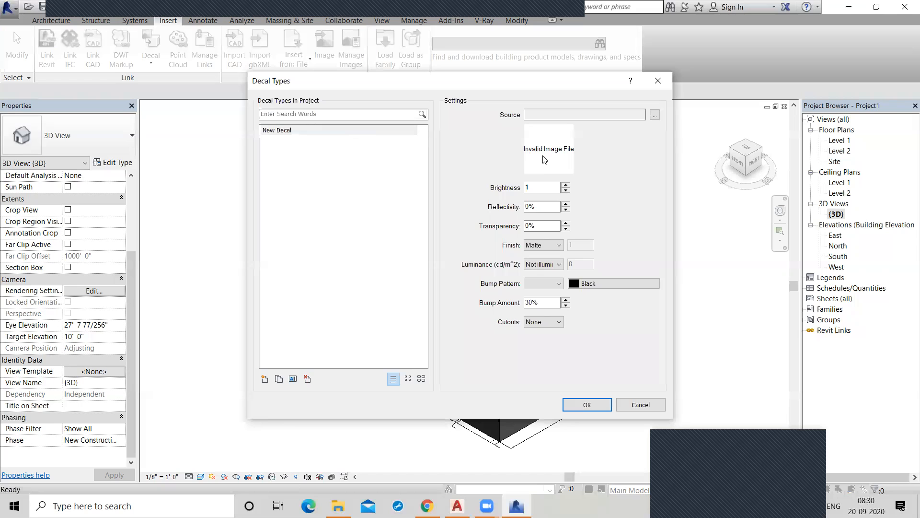
pyautogui.click(654, 115)
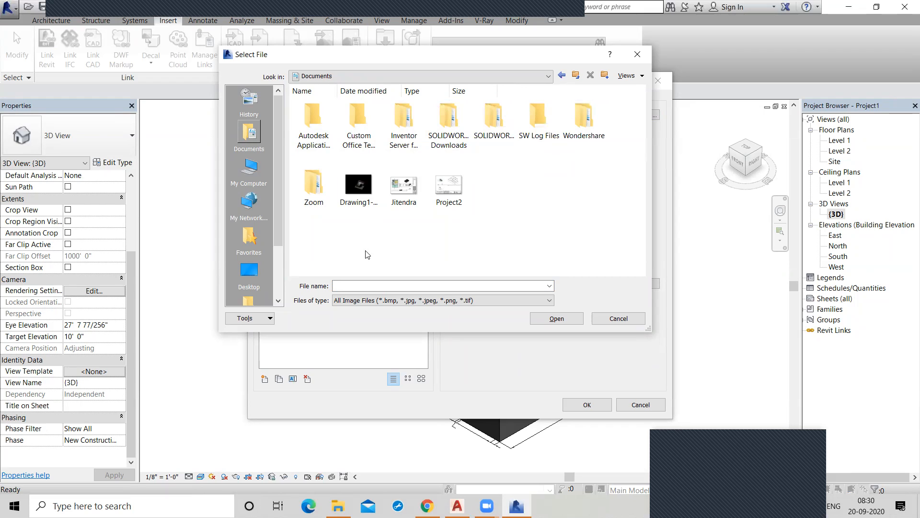
pyautogui.moveTo(273, 227)
pyautogui.mouseDown()
pyautogui.moveTo(273, 256)
pyautogui.moveTo(274, 235)
pyautogui.mouseUp()
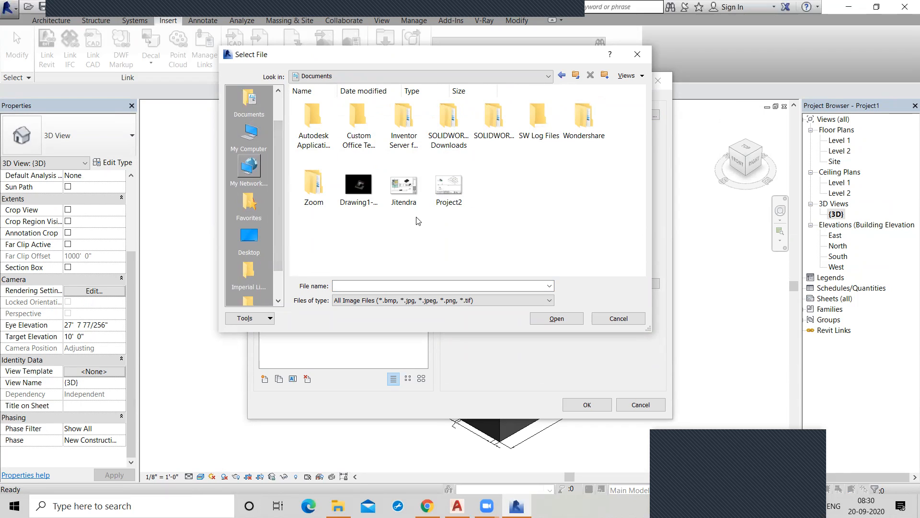
pyautogui.click(402, 191)
pyautogui.click(562, 320)
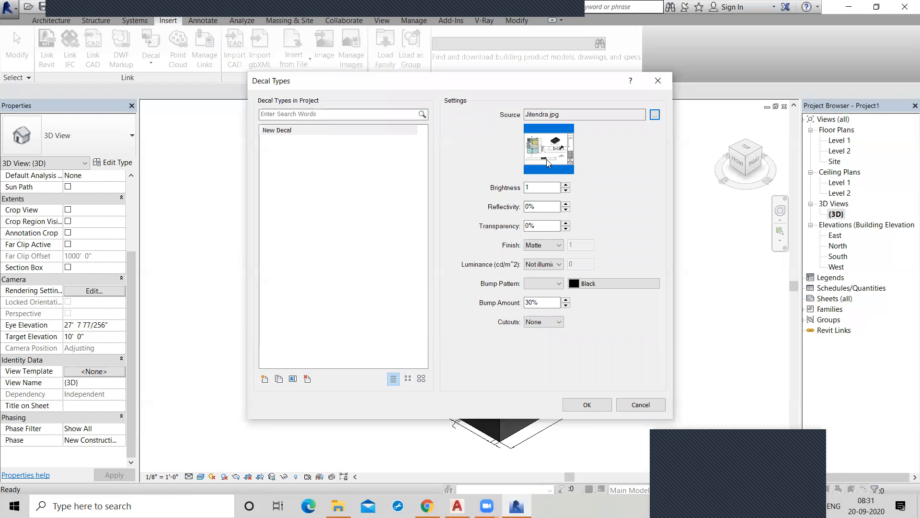
# Examine the decal type's brightness, reflectivity, transparency, finish and luminance settings without changing them.
pyautogui.click(538, 186)
pyautogui.click(552, 206)
pyautogui.click(551, 225)
pyautogui.click(557, 248)
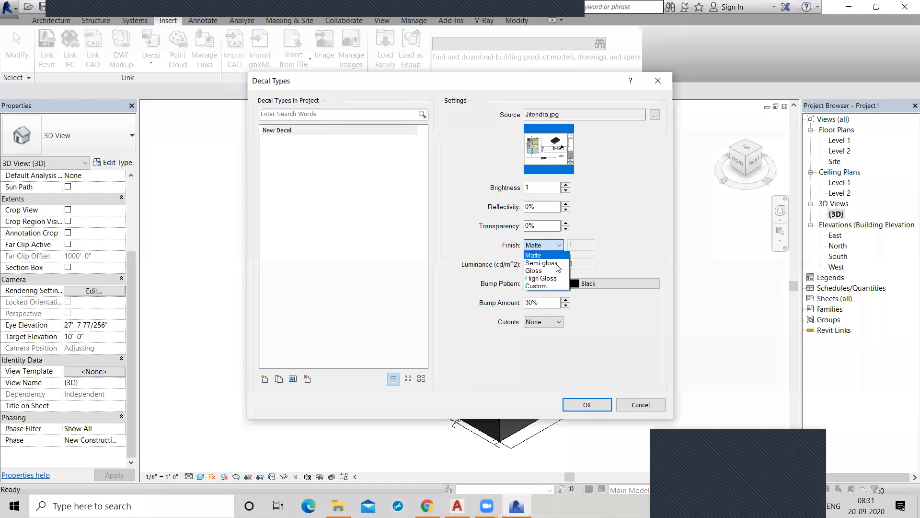
pyautogui.click(557, 264)
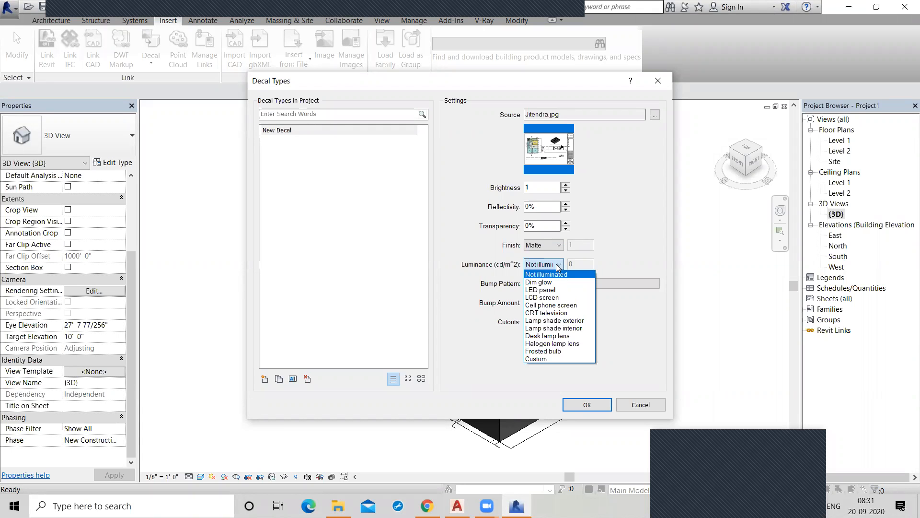
pyautogui.click(557, 265)
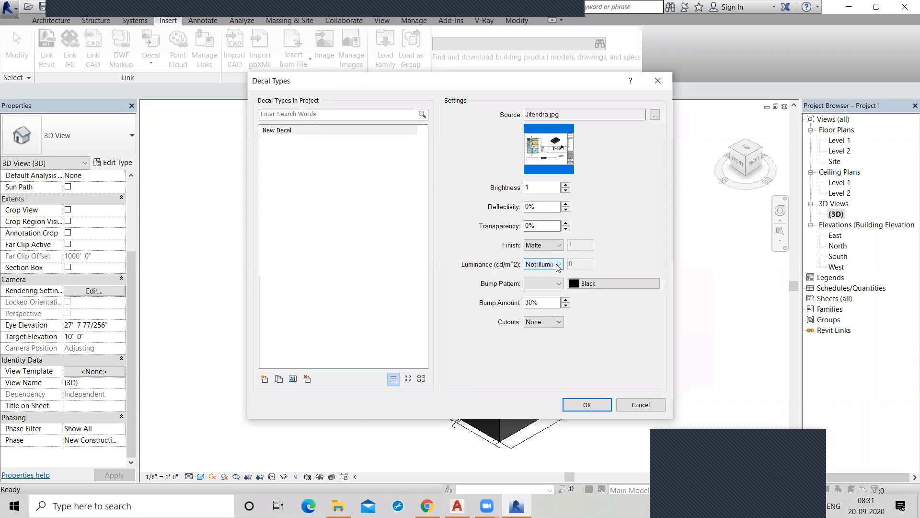
# Accept the decal type and place one decal, 3' 1 1/8" by 2' 0", on the exterior wall's right-hand face, ending placement.
pyautogui.click(587, 405)
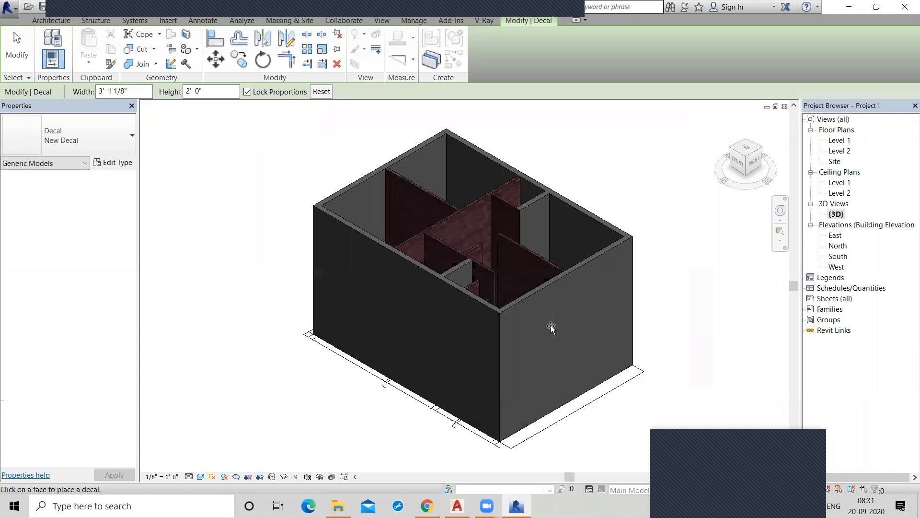
pyautogui.click(548, 324)
pyautogui.rightClick(713, 303)
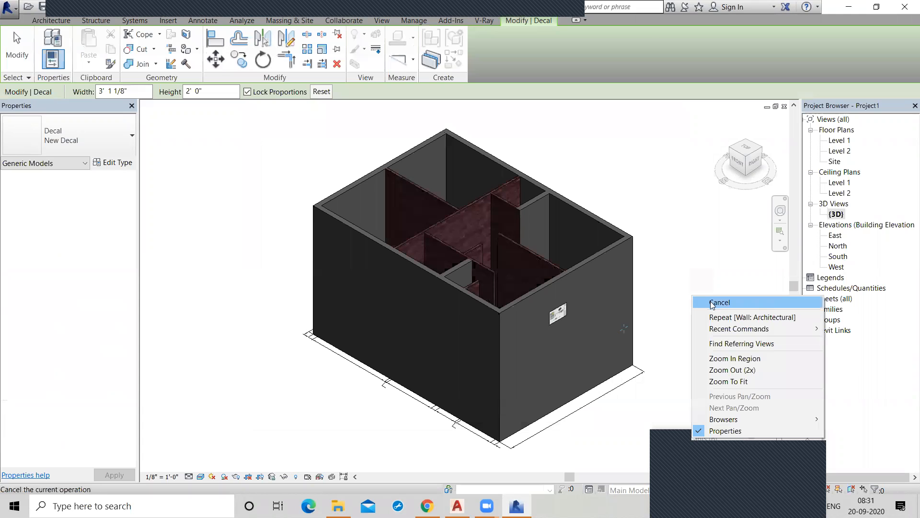
pyautogui.click(719, 309)
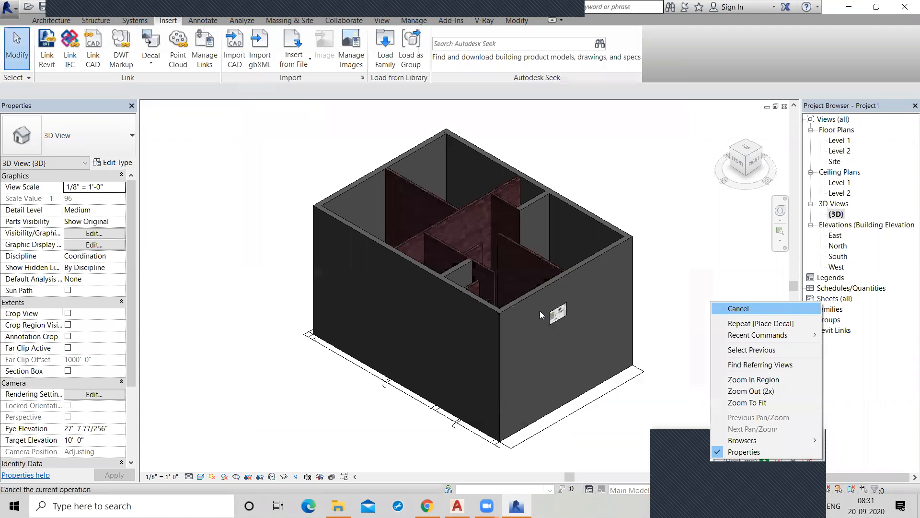
# Enlarge the placed decal with locked proportions to about 11' 4" wide by 7' 4" high.
pyautogui.scroll(10, 560, 317)
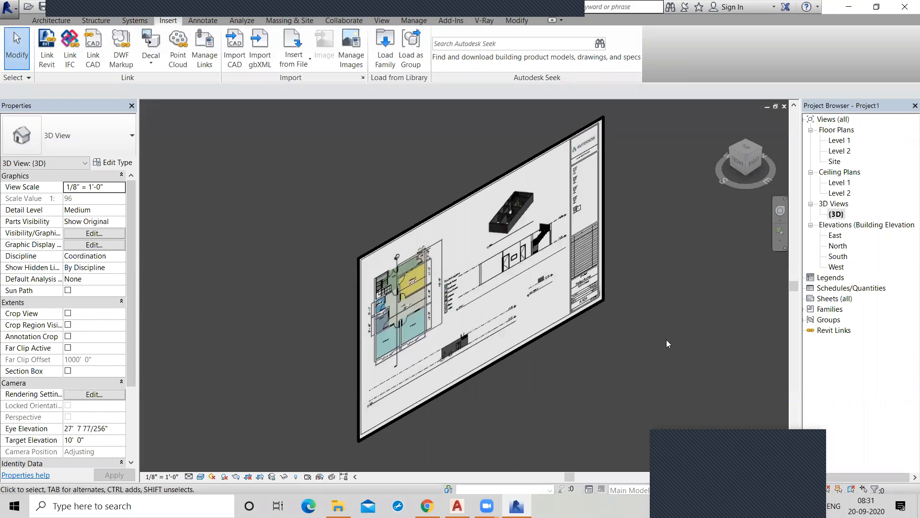
pyautogui.scroll(-5, 565, 292)
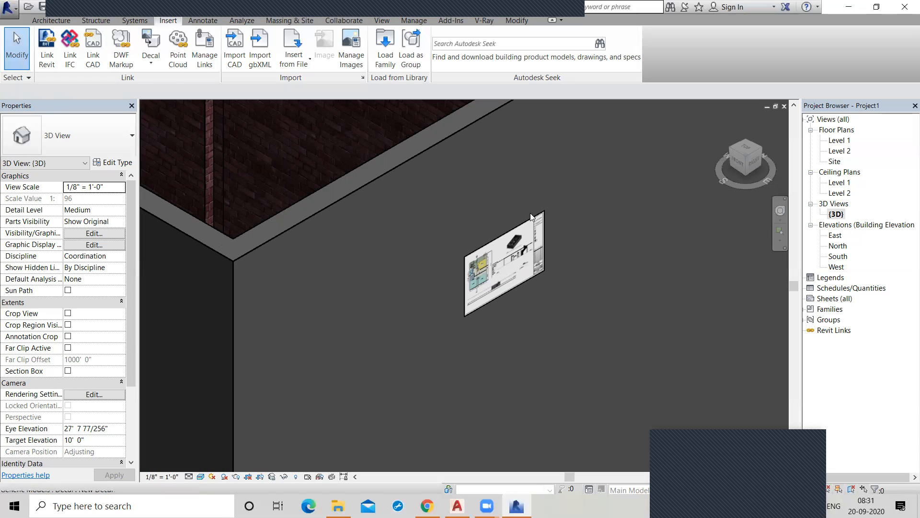
pyautogui.click(549, 218)
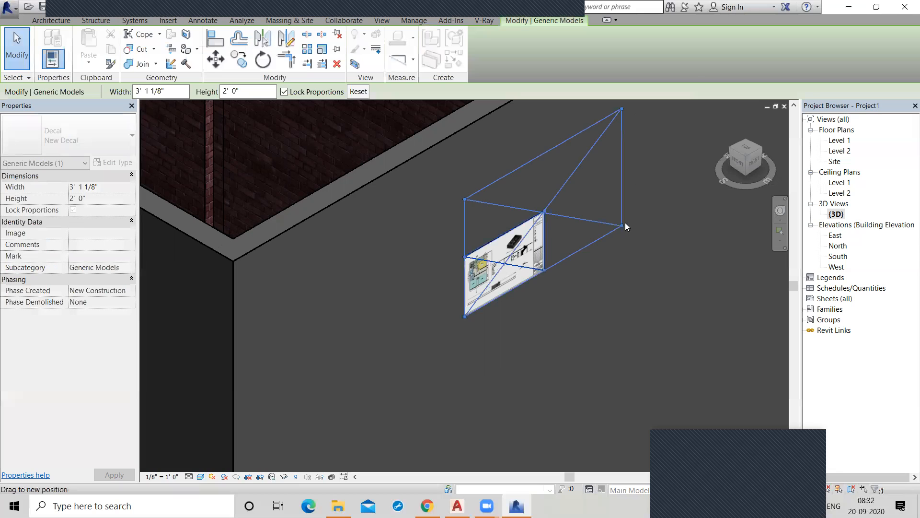
pyautogui.moveTo(625, 222); pyautogui.dragTo(628, 222)
pyautogui.moveTo(727, 317); pyautogui.dragTo(728, 318)
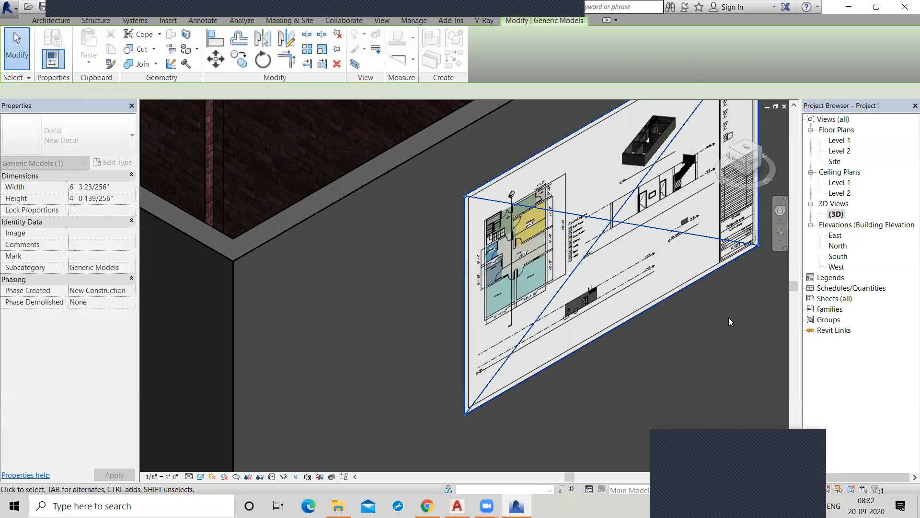
pyautogui.moveTo(525, 332); pyautogui.dragTo(463, 342, button='middle')
pyautogui.scroll(-1, 424, 253)
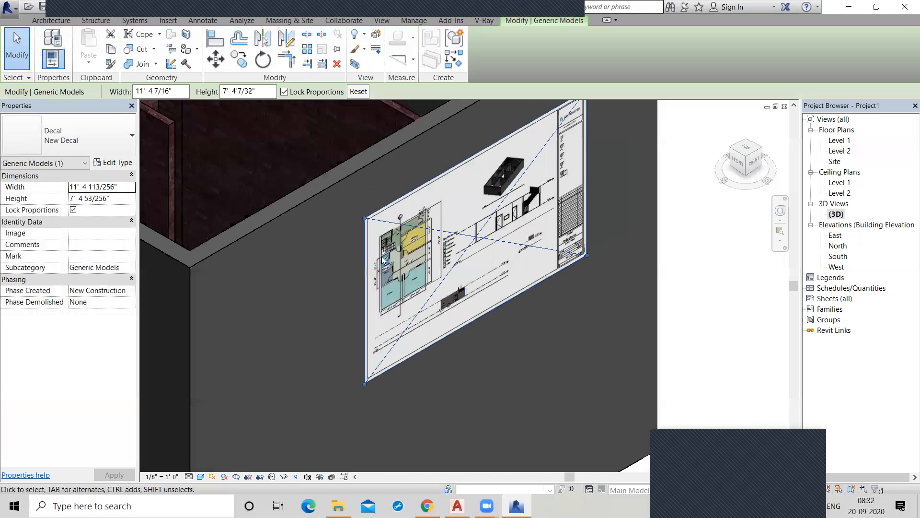
# Examine the enlarged decal's image up close and its position on the whole building.
pyautogui.scroll(3, 422, 245)
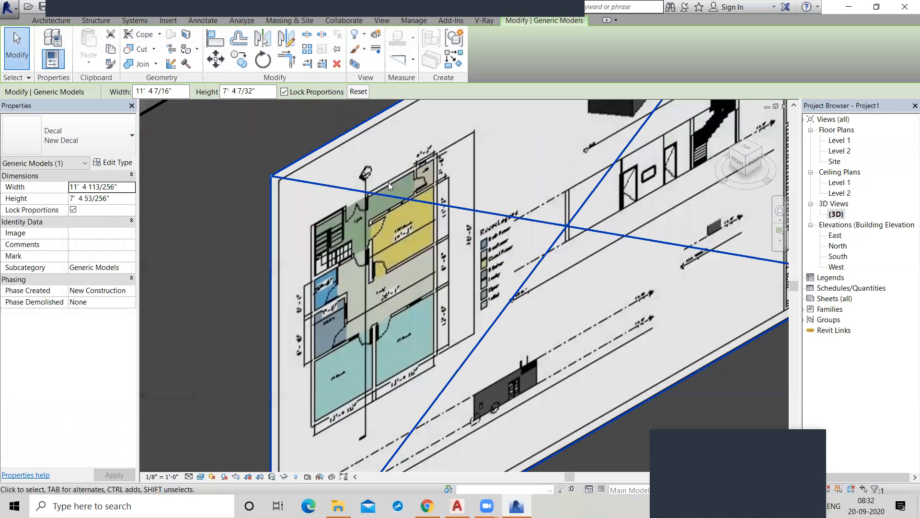
pyautogui.scroll(-4, 521, 347)
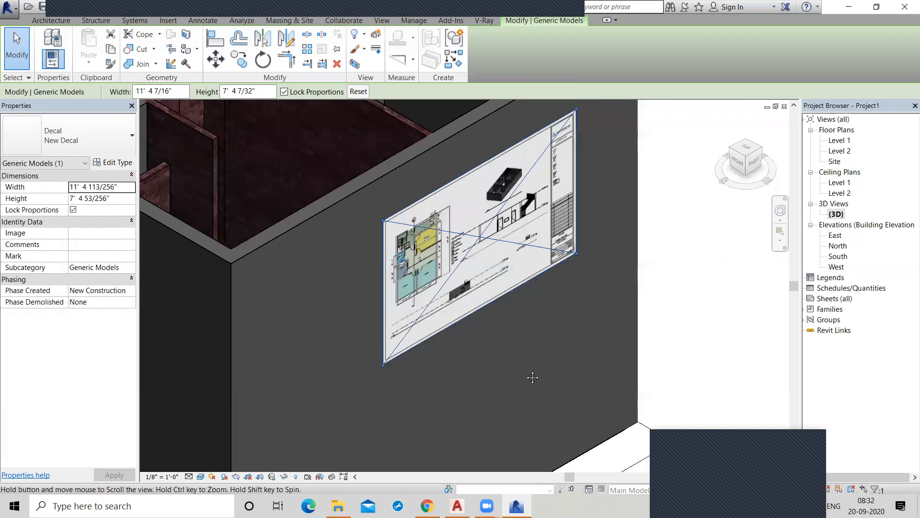
pyautogui.moveTo(525, 257); pyautogui.dragTo(531, 288, button='middle')
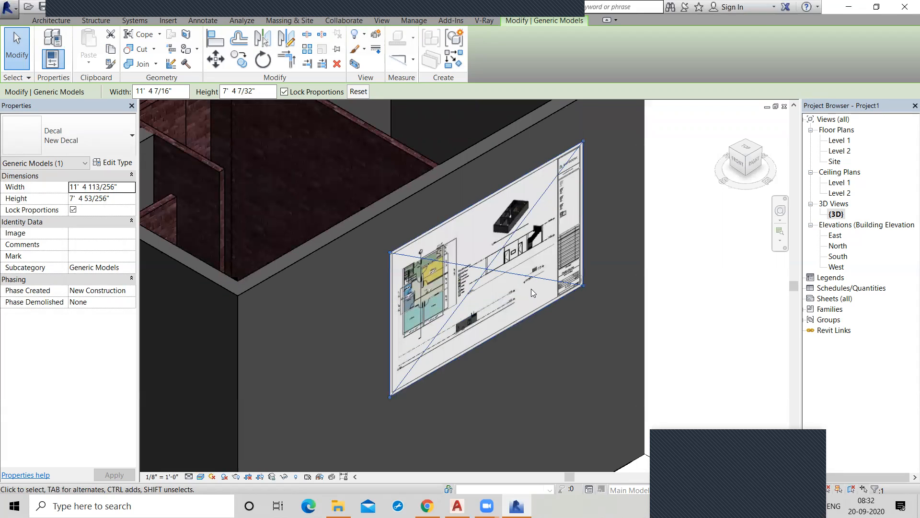
pyautogui.scroll(-1, 532, 289)
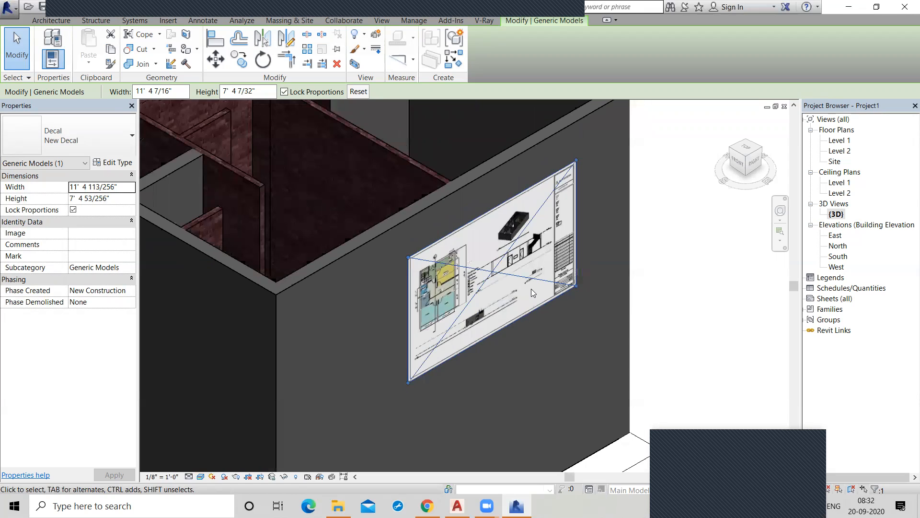
pyautogui.scroll(-3, 531, 288)
pyautogui.scroll(-1, 532, 278)
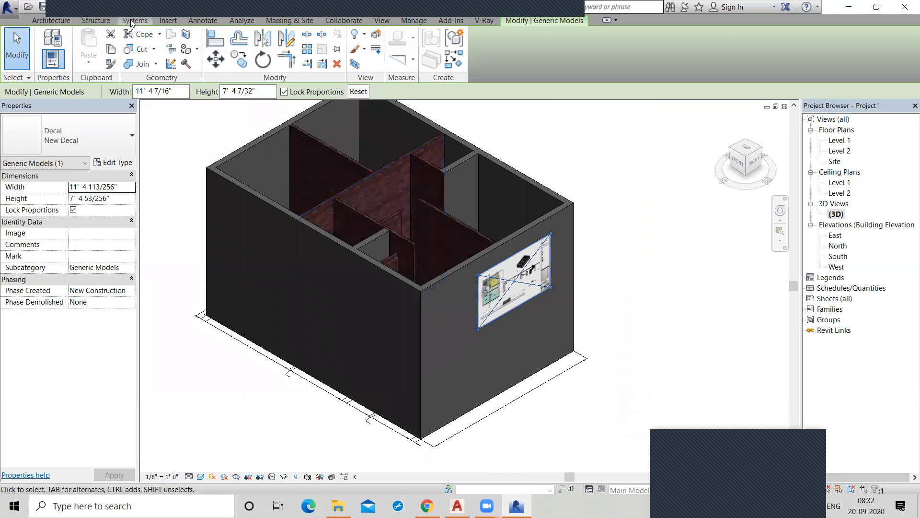
# Edit the decal type to use a Semi-gloss finish and Dim glow luminance, and clear the selection.
pyautogui.click(169, 20)
pyautogui.click(150, 63)
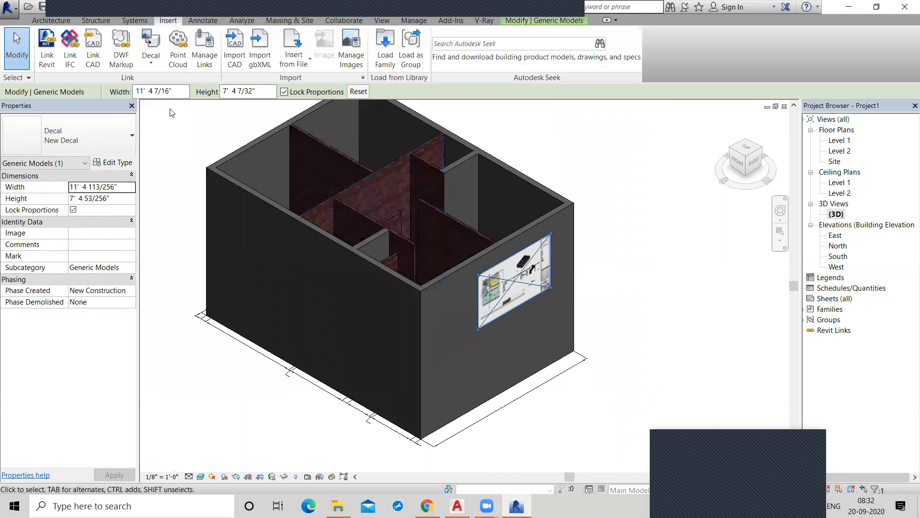
pyautogui.click(172, 108)
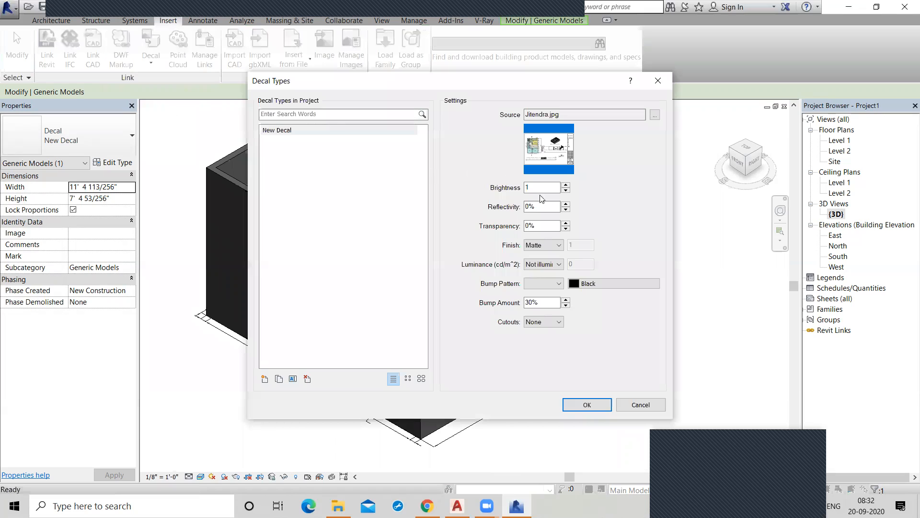
pyautogui.click(559, 246)
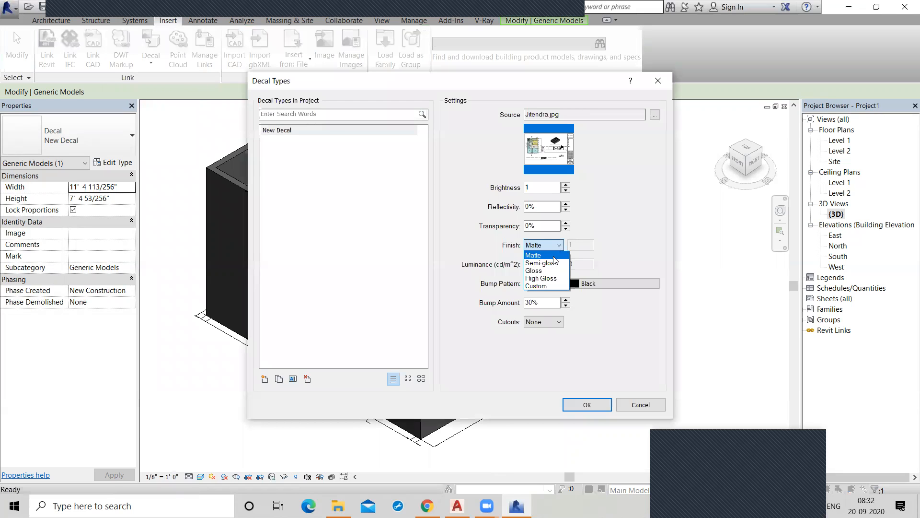
pyautogui.click(551, 261)
pyautogui.click(554, 265)
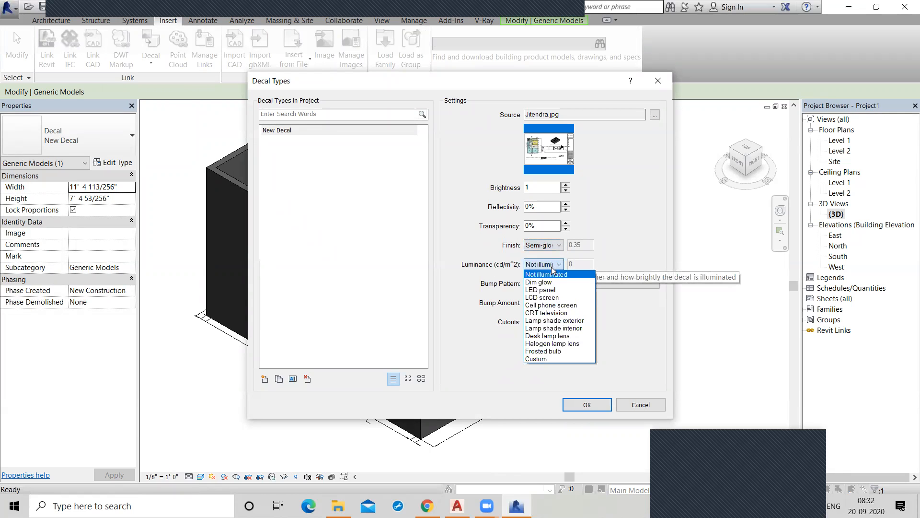
pyautogui.click(542, 272)
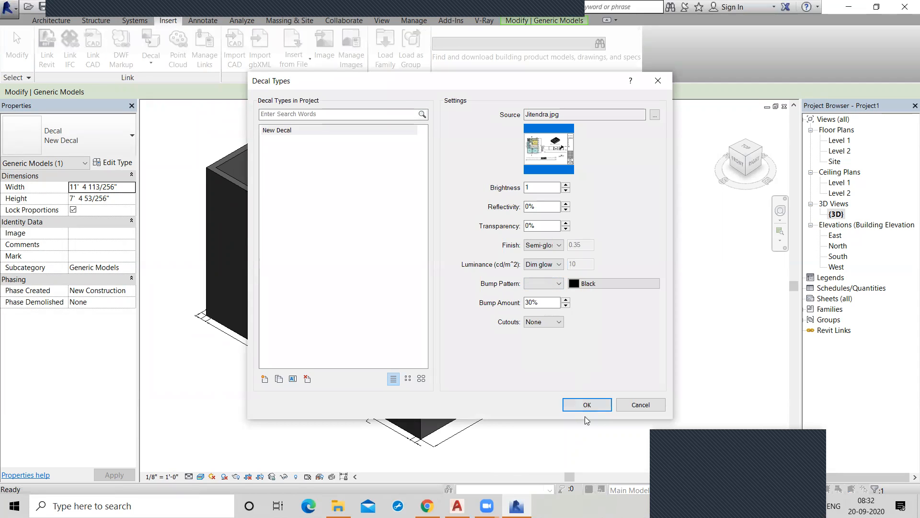
pyautogui.click(588, 404)
pyautogui.press('Escape')
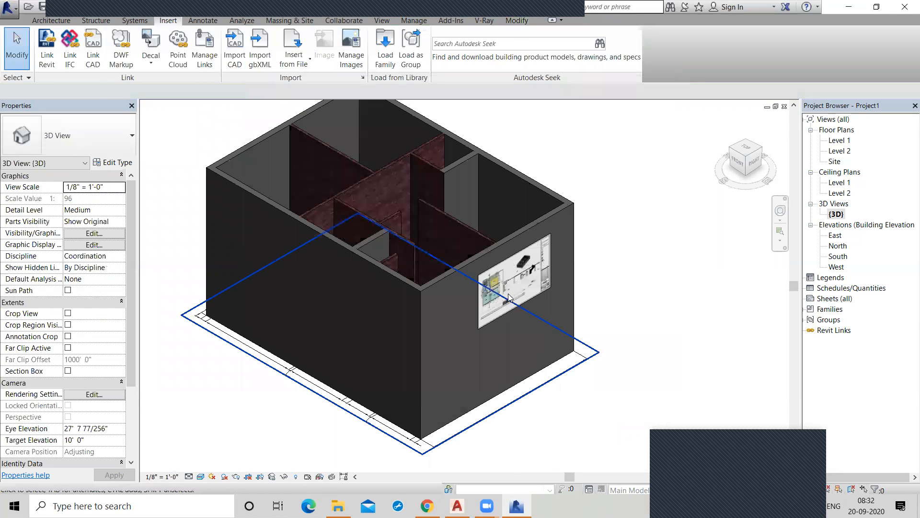
# Change the wall decal's type to a Matte finish with Not illuminated luminance and accept the settings.
pyautogui.scroll(3, 719, 335)
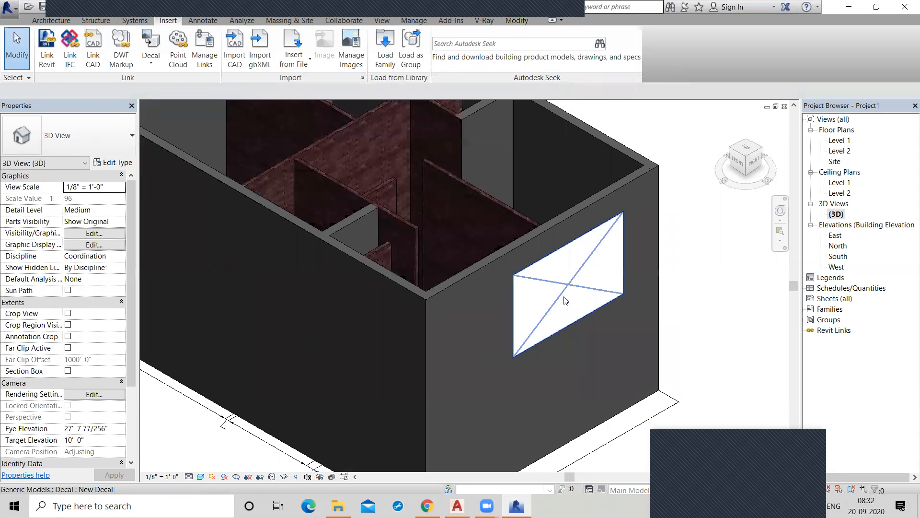
pyautogui.click(565, 300)
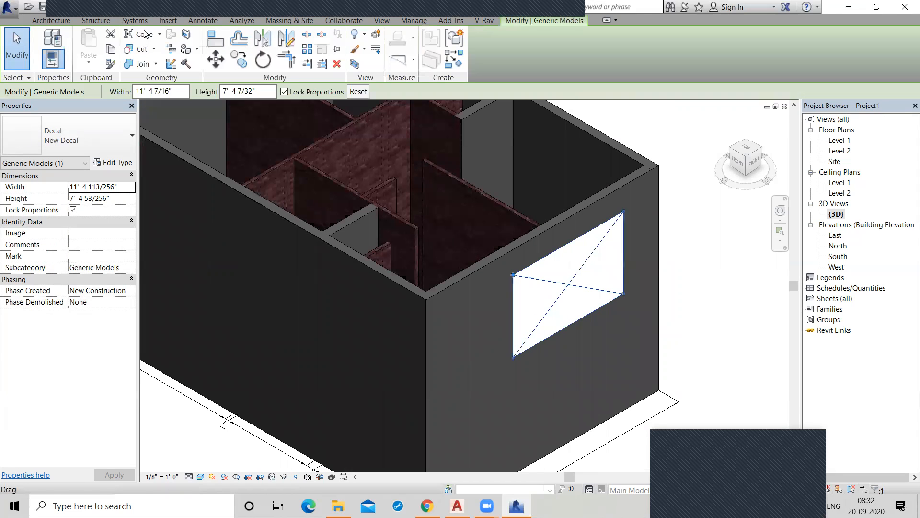
pyautogui.click(165, 20)
pyautogui.click(151, 69)
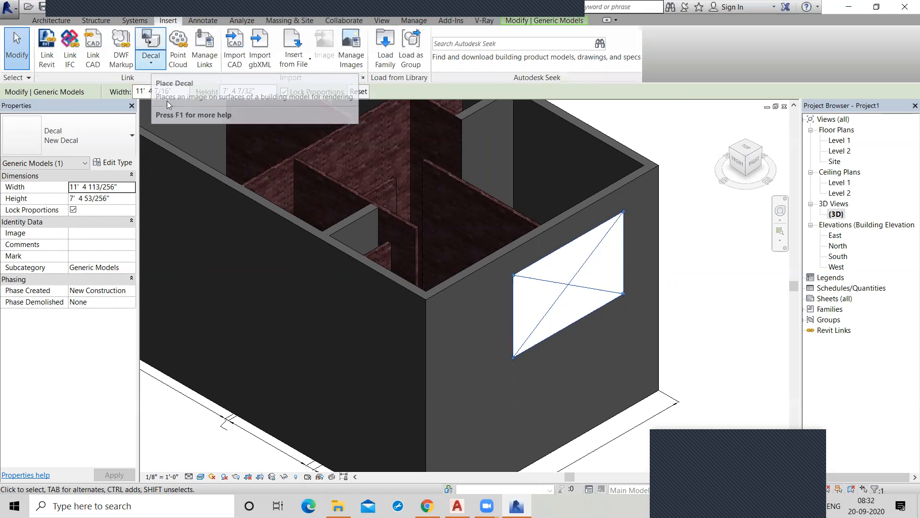
pyautogui.click(166, 108)
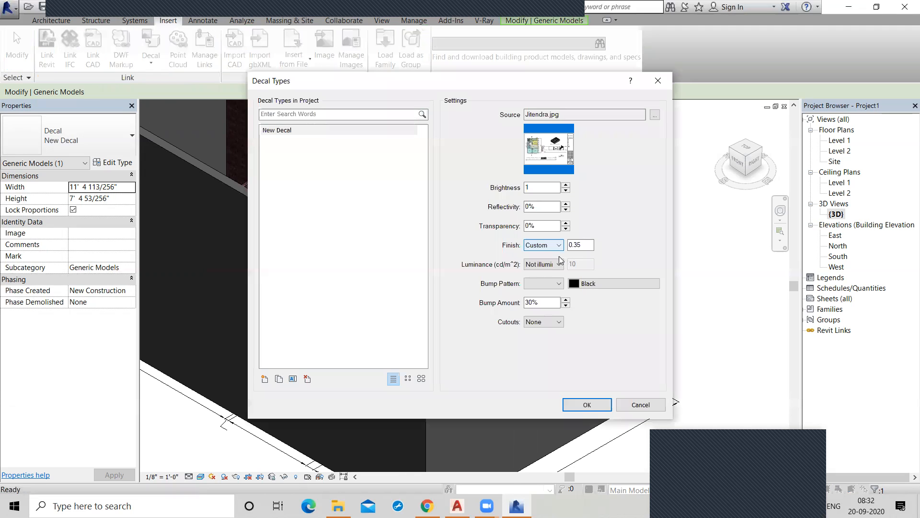
pyautogui.click(553, 246)
pyautogui.click(550, 256)
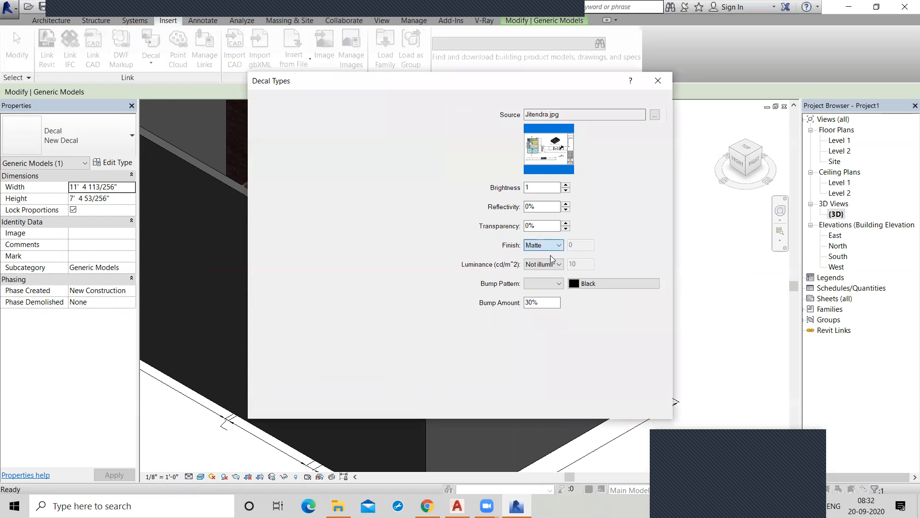
pyautogui.click(553, 264)
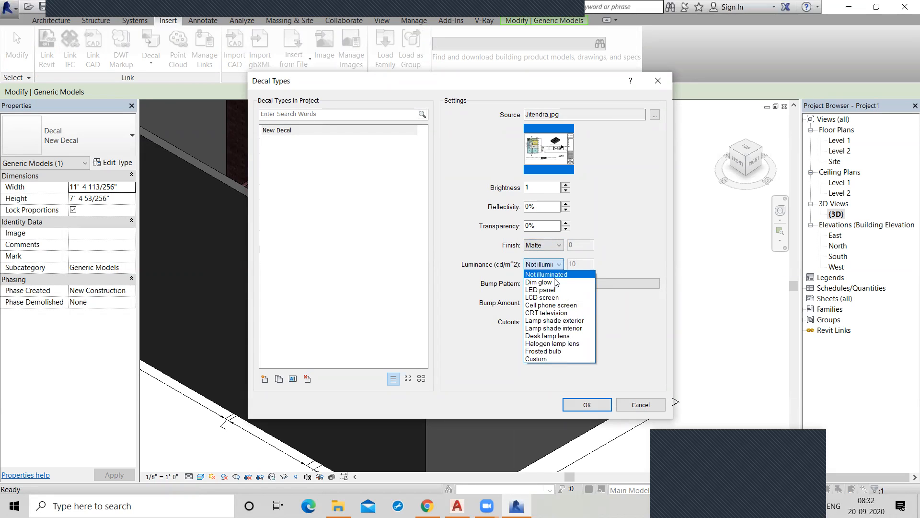
pyautogui.click(556, 277)
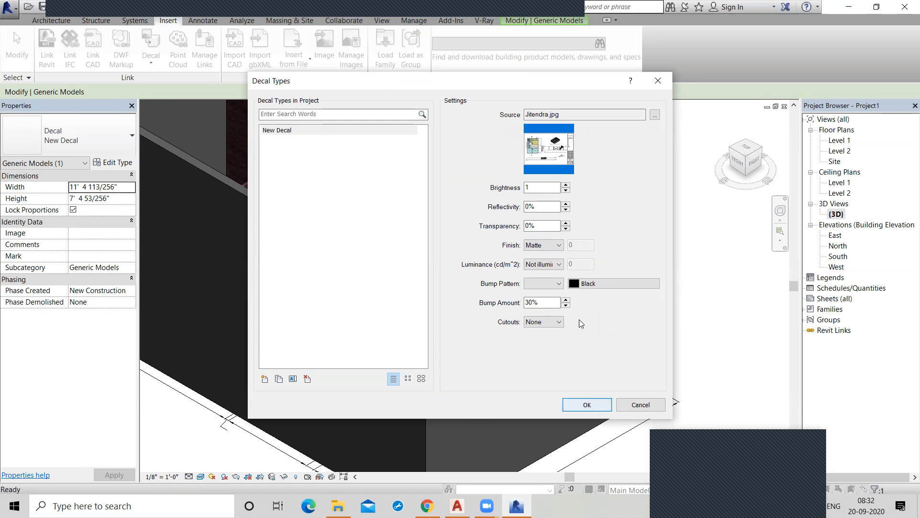
pyautogui.click(587, 404)
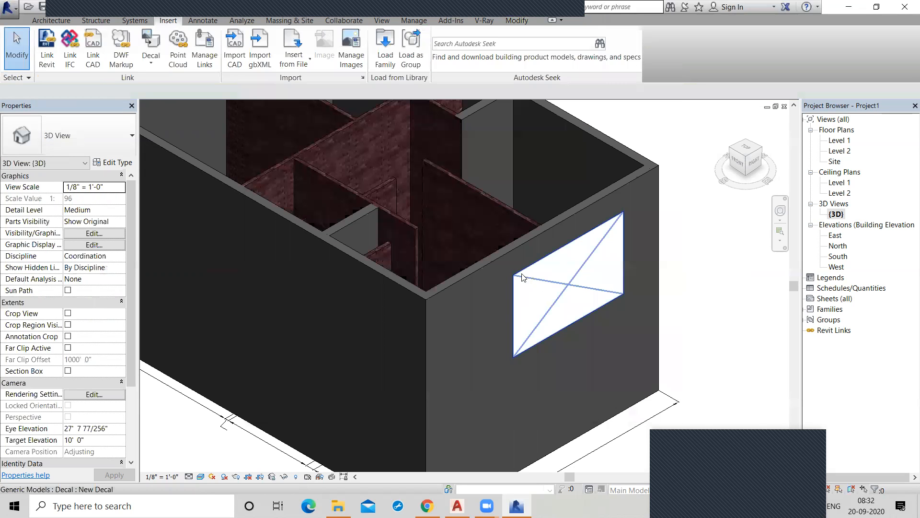
pyautogui.scroll(1, 629, 243)
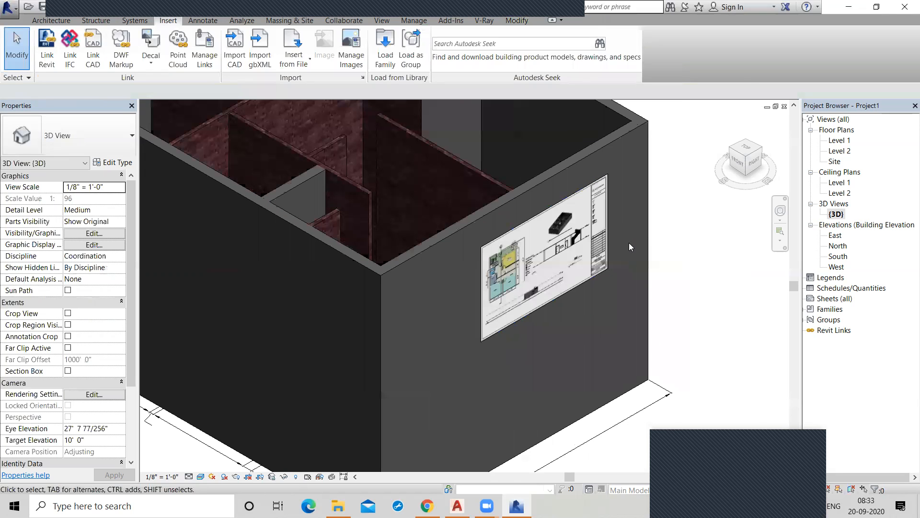
# Delete the entire building from the 3D view, including its walls, decal and linked floor plan.
pyautogui.scroll(-2, 629, 243)
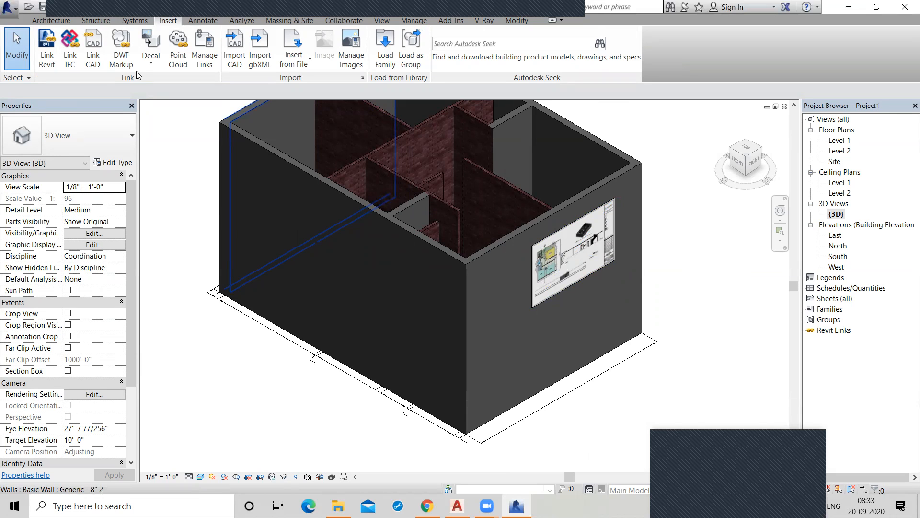
pyautogui.scroll(-2, 220, 207)
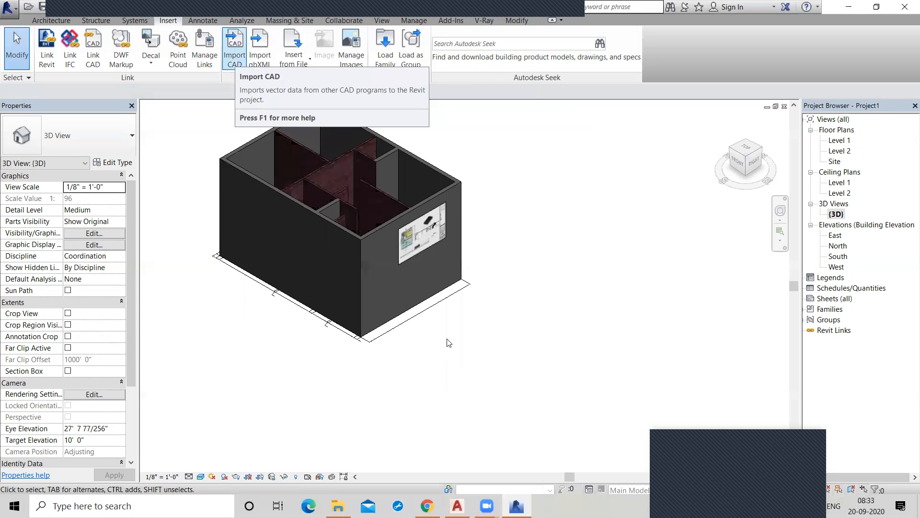
pyautogui.scroll(-3, 410, 309)
pyautogui.moveTo(228, 161); pyautogui.dragTo(527, 424)
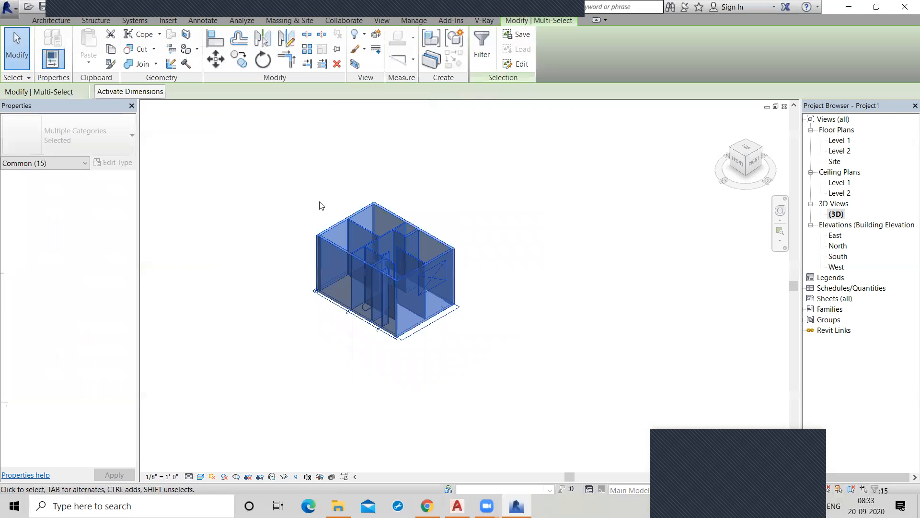
pyautogui.press('Delete')
# Link the Revit project Massing from the Documents folder with Auto - Origin to Origin positioning.
pyautogui.click(46, 57)
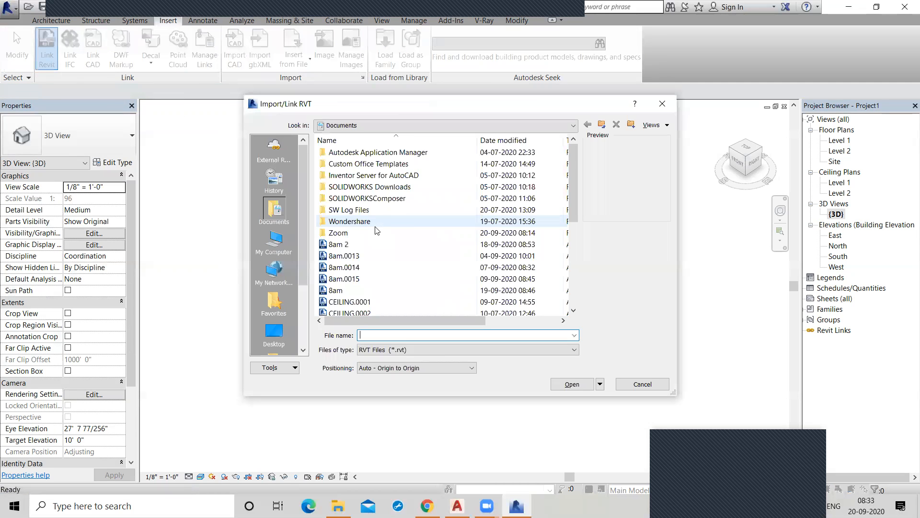
pyautogui.scroll(-1, 371, 247)
pyautogui.click(361, 255)
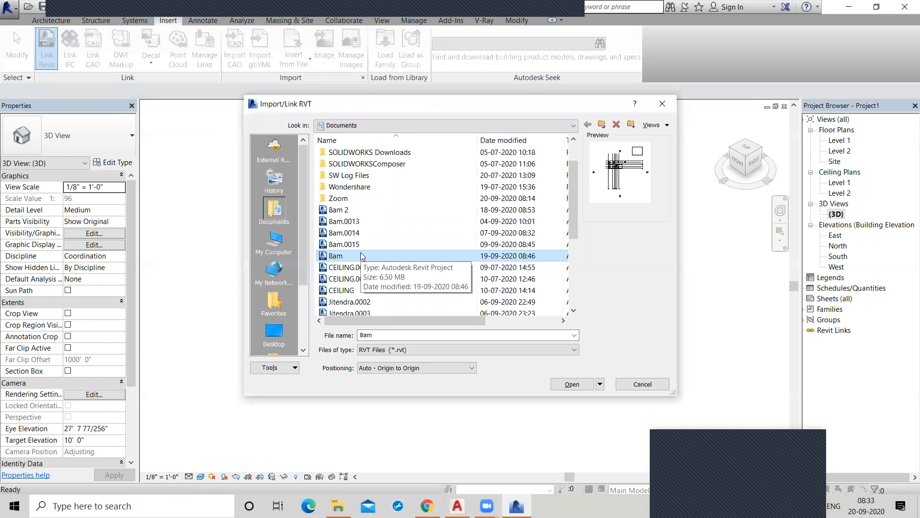
pyautogui.scroll(-3, 361, 256)
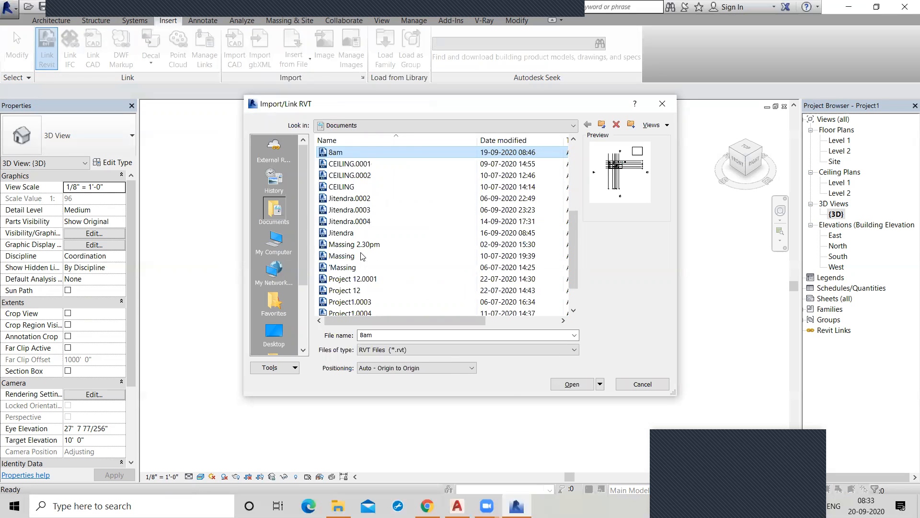
pyautogui.scroll(-1, 361, 256)
pyautogui.click(350, 221)
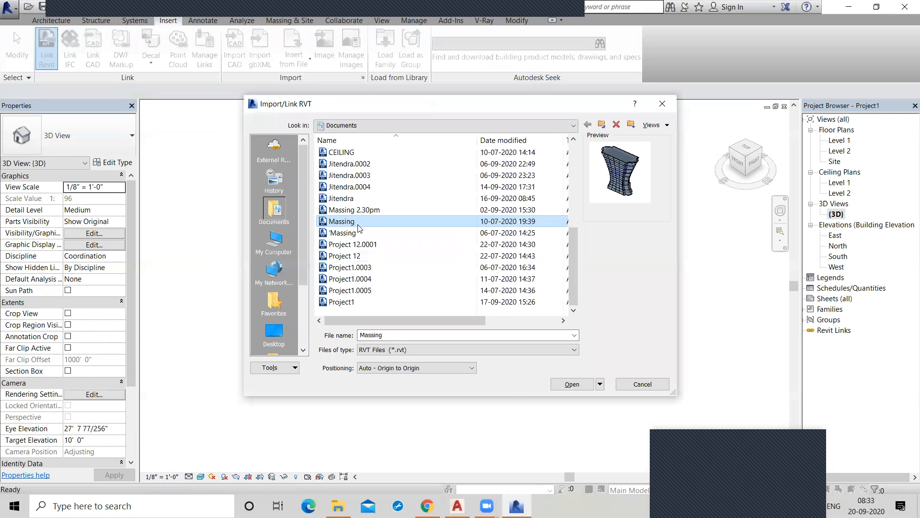
pyautogui.click(572, 384)
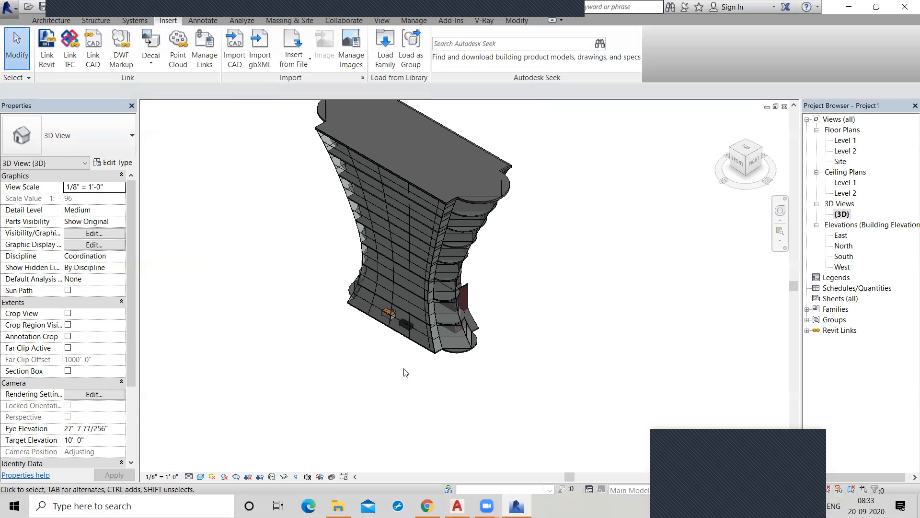
# Select the linked Massing tower in 3D to inspect it as a single linked model, then clear the selection.
pyautogui.scroll(1, 511, 192)
pyautogui.moveTo(511, 191); pyautogui.dragTo(537, 247, button='middle')
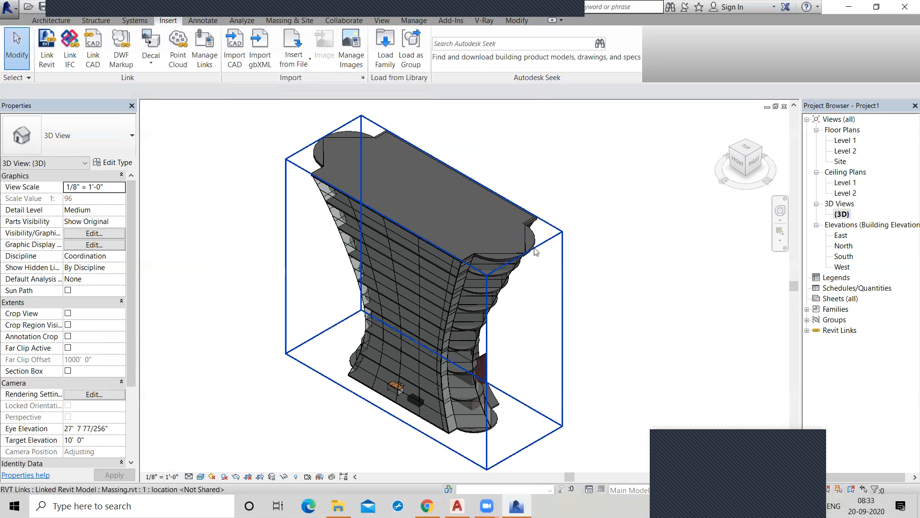
pyautogui.click(537, 246)
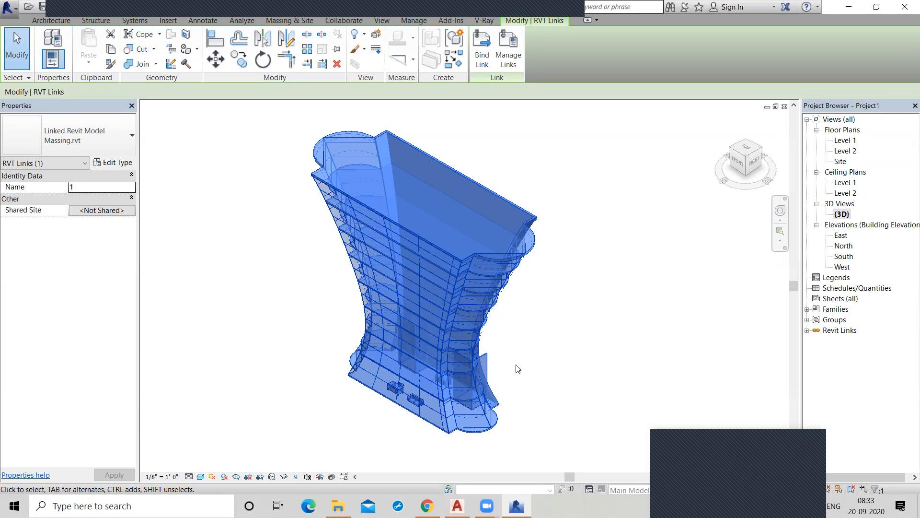
pyautogui.click(201, 112)
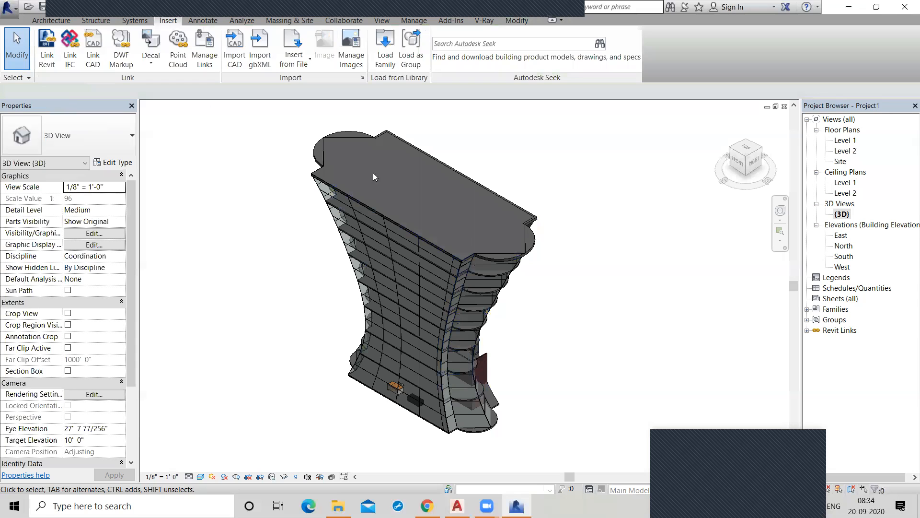
# View the linked tower in the Level 1 and Level 2 floor plans and return to the 3D view.
pyautogui.click(844, 140)
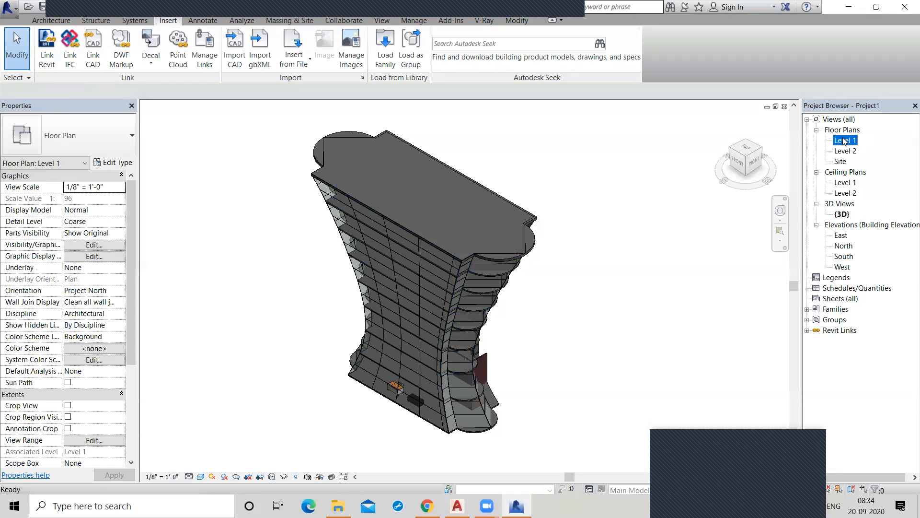
pyautogui.doubleClick(845, 140)
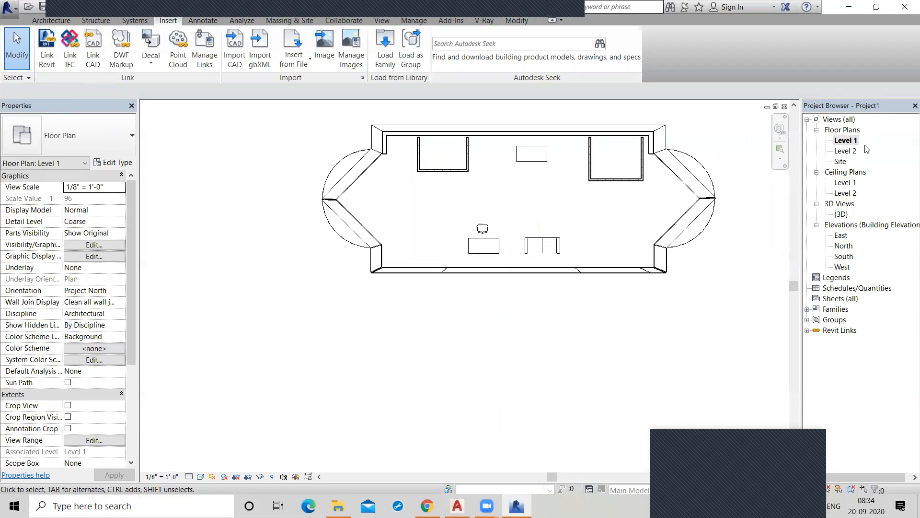
pyautogui.doubleClick(846, 151)
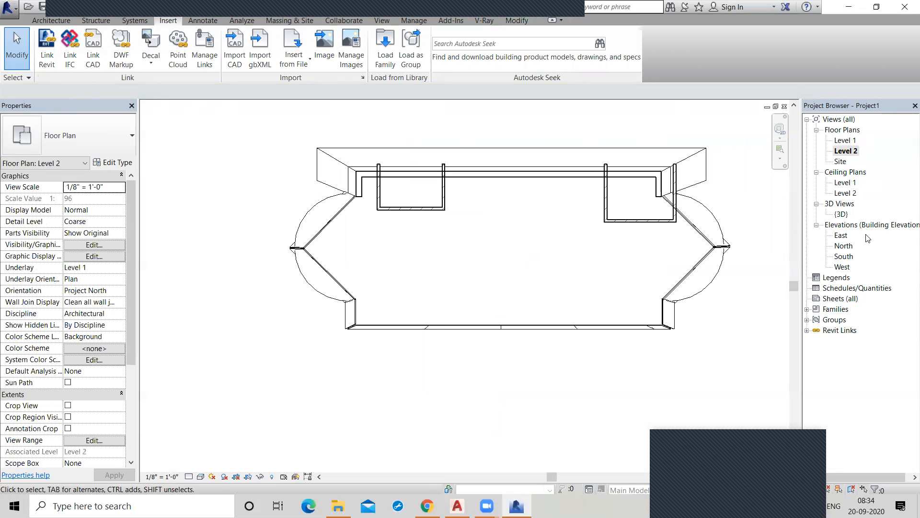
pyautogui.click(51, 21)
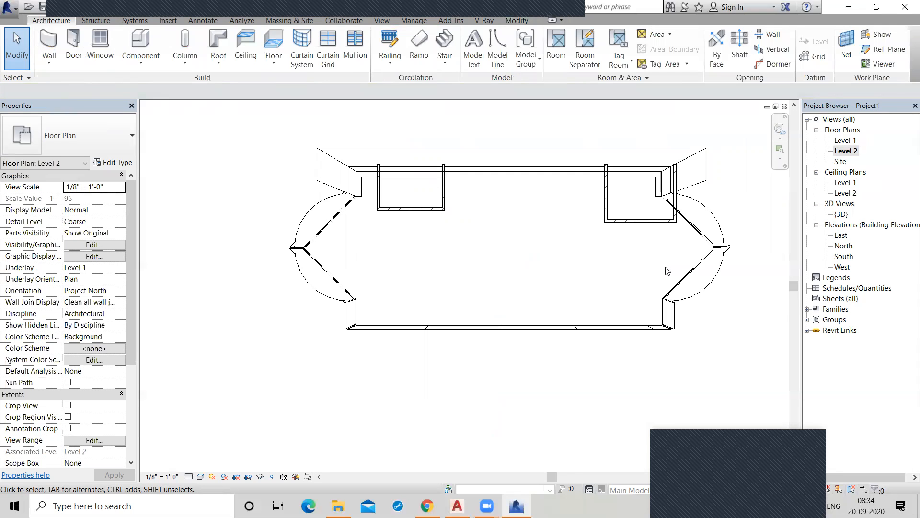
pyautogui.click(196, 9)
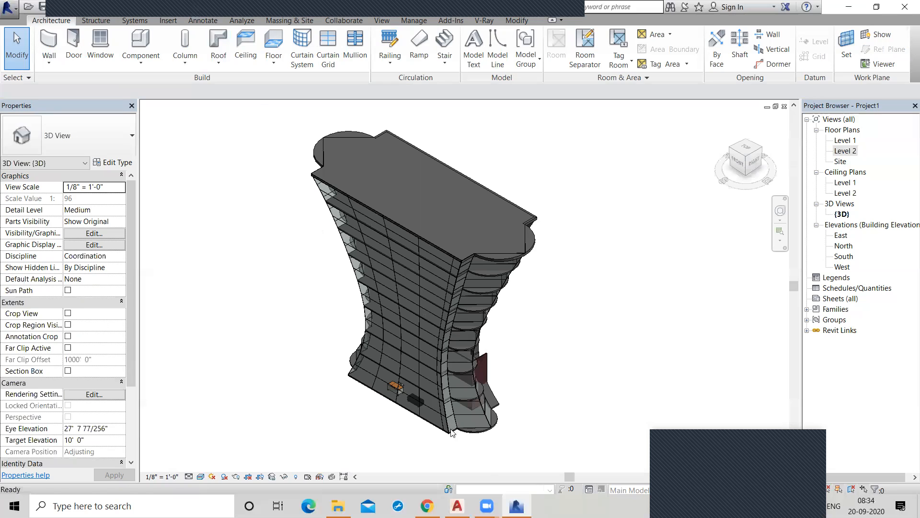
pyautogui.scroll(2, 451, 432)
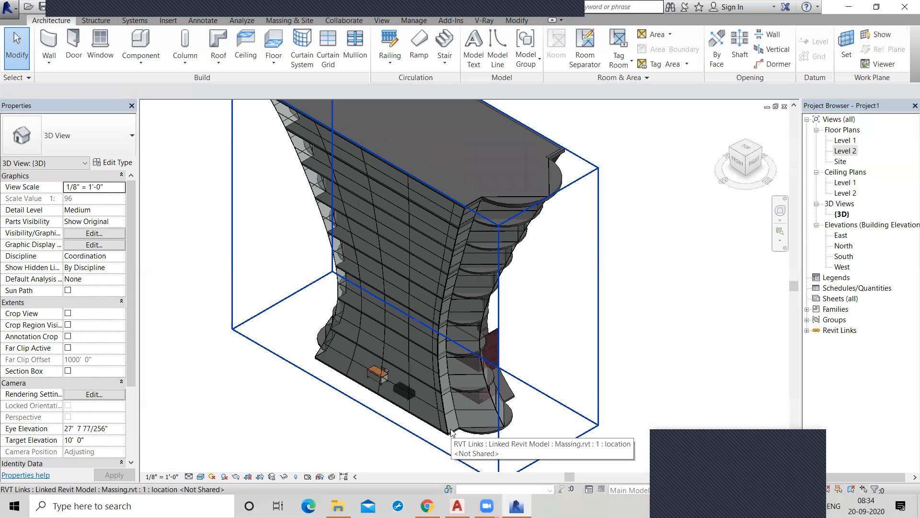
# Open the South elevation and examine the linked tower's level lines, closing in on the lowest levels.
pyautogui.click(839, 257)
pyautogui.doubleClick(839, 256)
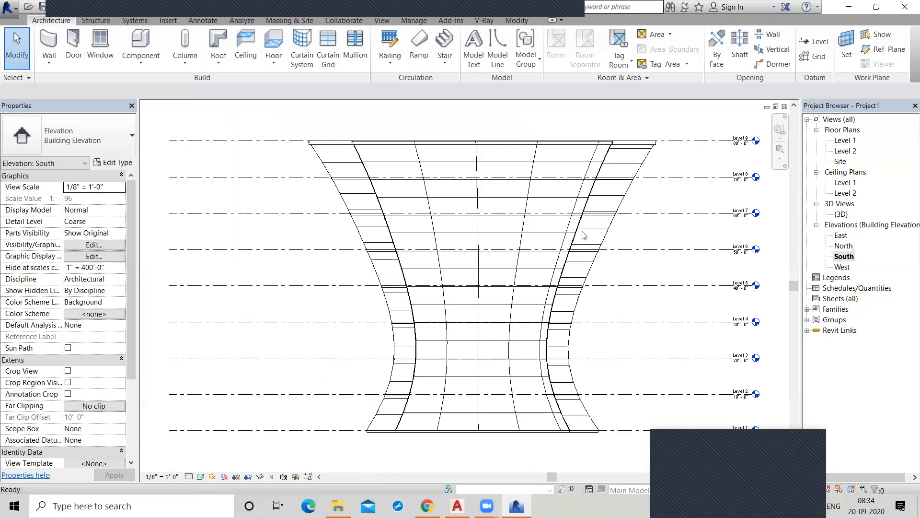
pyautogui.scroll(3, 525, 304)
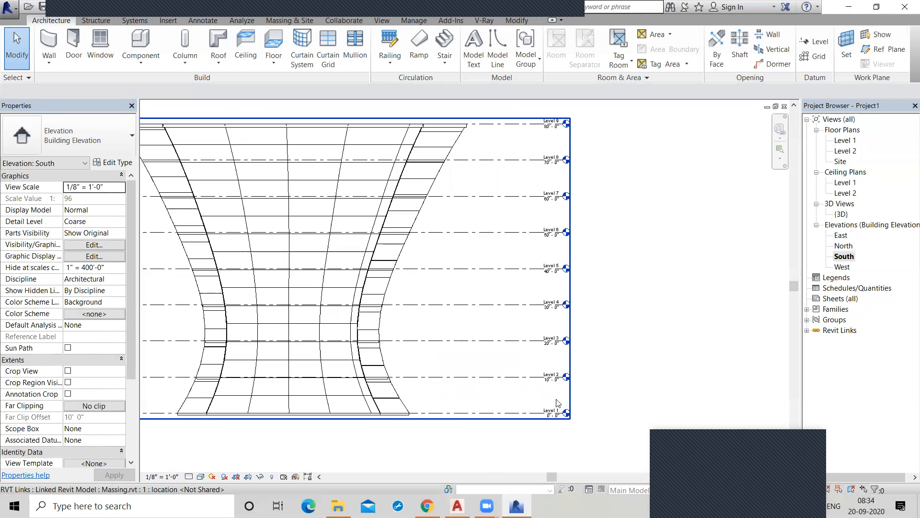
pyautogui.scroll(-3, 544, 156)
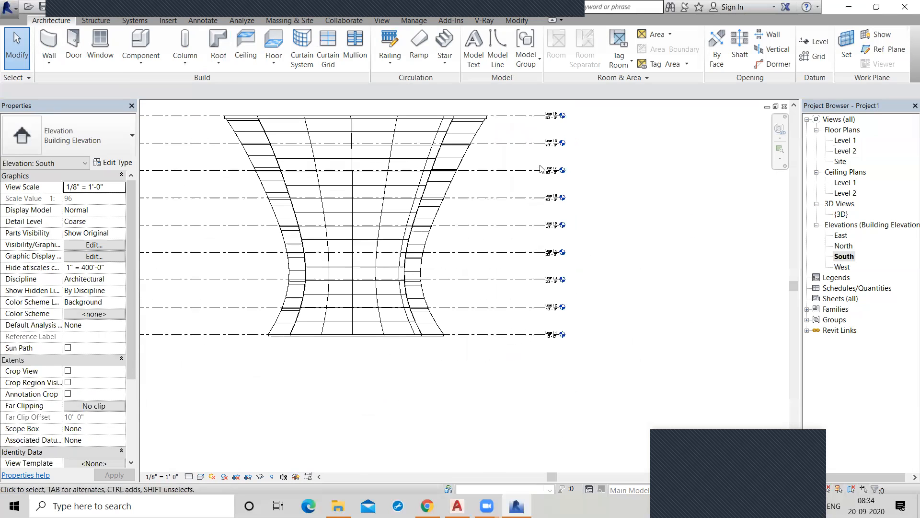
pyautogui.scroll(1, 541, 169)
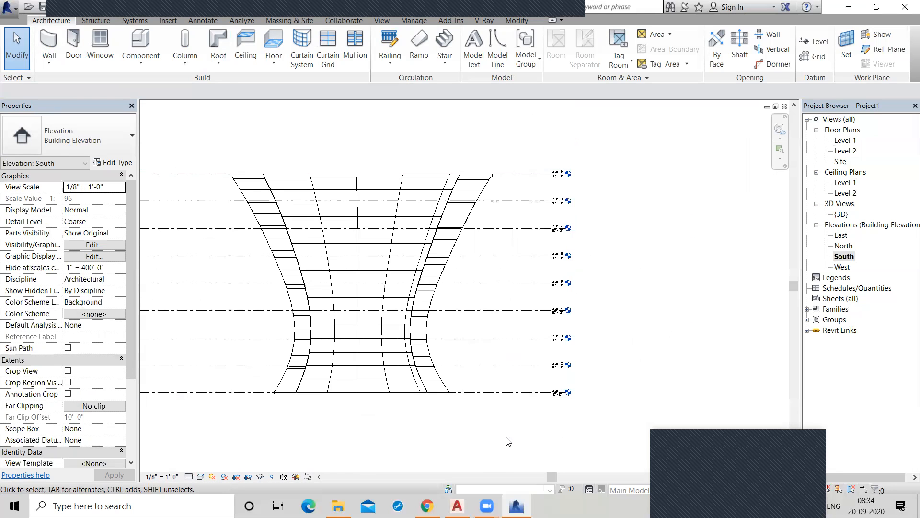
pyautogui.scroll(1, 502, 411)
pyautogui.scroll(1, 556, 395)
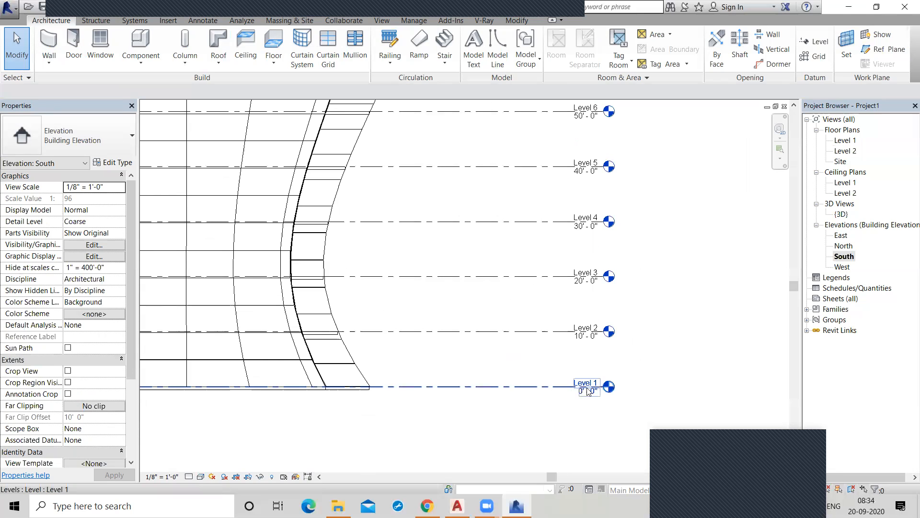
pyautogui.scroll(1, 606, 372)
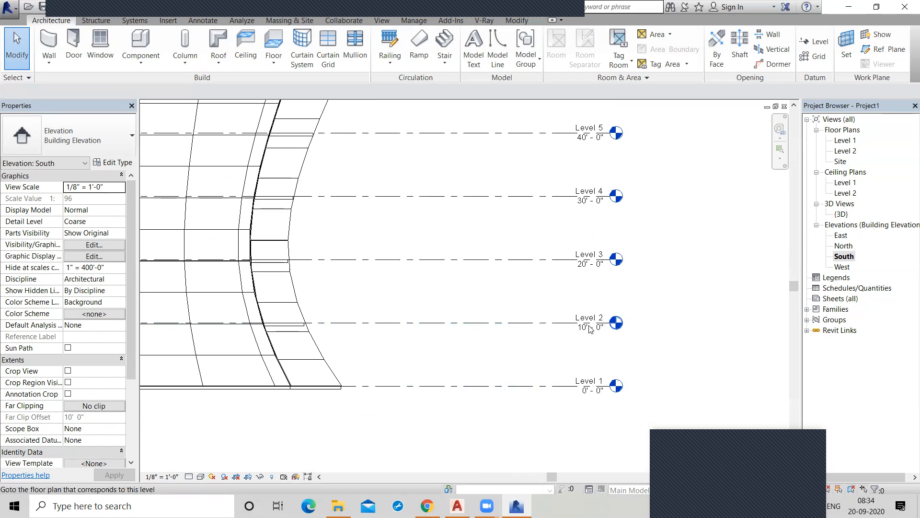
# Extend the host project's Level 1 and Level 2 lines together so their heads clear the linked model's level heads.
pyautogui.click(548, 328)
pyautogui.moveTo(616, 323); pyautogui.dragTo(708, 323)
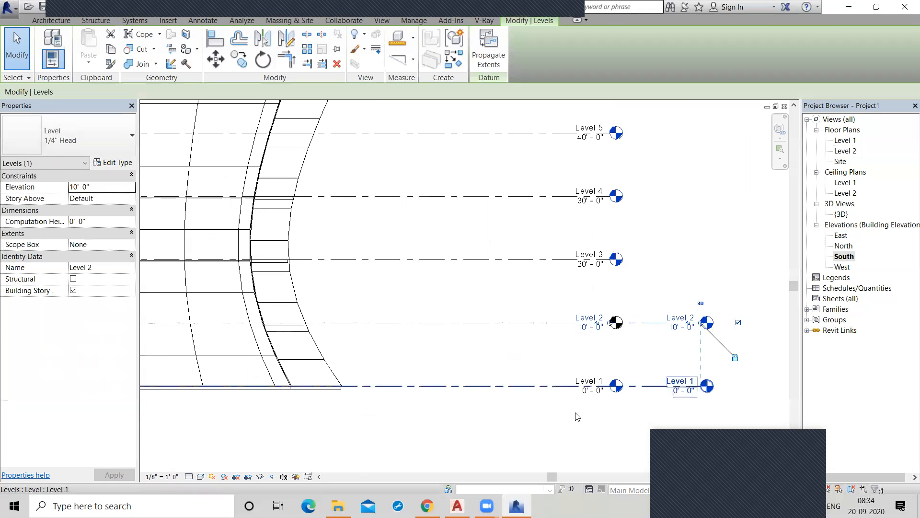
pyautogui.click(564, 427)
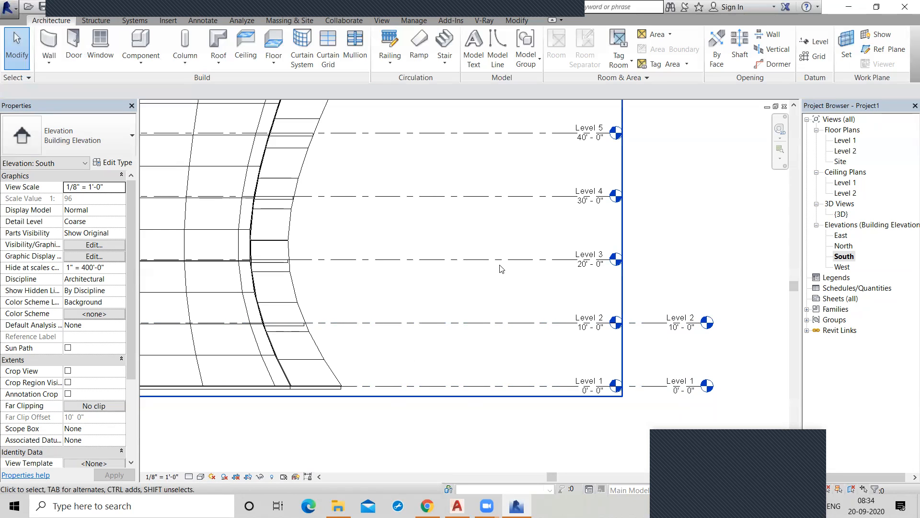
# Inspect the linked tower's upper level lines in the South elevation, from Level 4 up to Level 9.
pyautogui.moveTo(509, 308); pyautogui.dragTo(523, 378, button='middle')
pyautogui.moveTo(547, 229); pyautogui.dragTo(555, 373, button='middle')
pyautogui.scroll(-1, 570, 209)
pyautogui.scroll(-1, 525, 280)
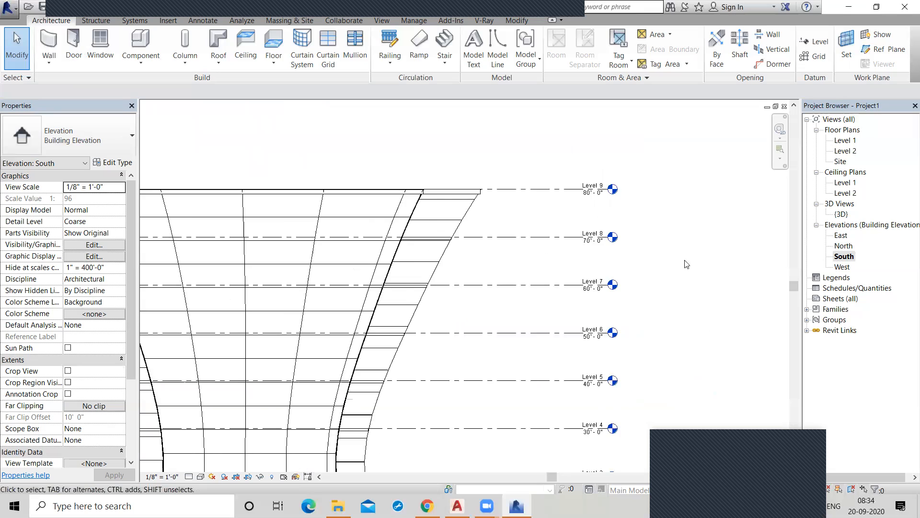
# Return to the 3D view and undo the linking of the Massing model.
pyautogui.scroll(-1, 686, 262)
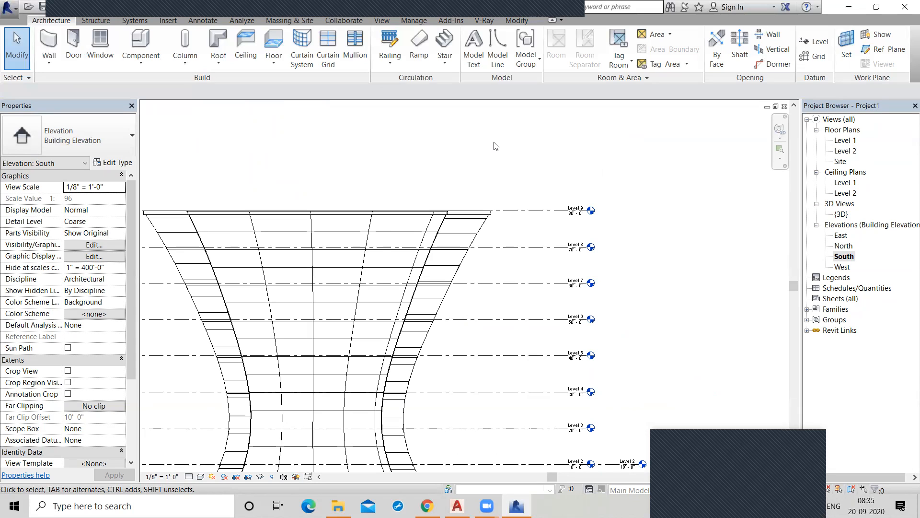
pyautogui.click(193, 11)
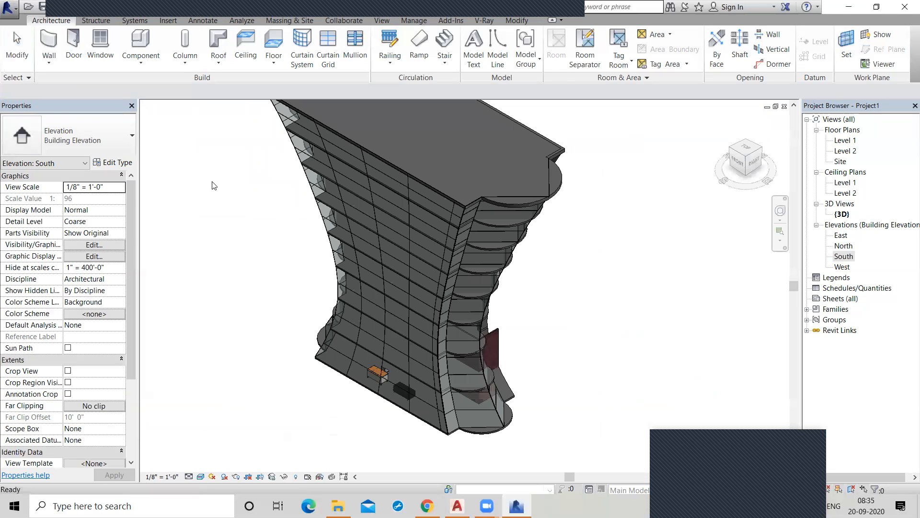
pyautogui.scroll(-2, 172, 136)
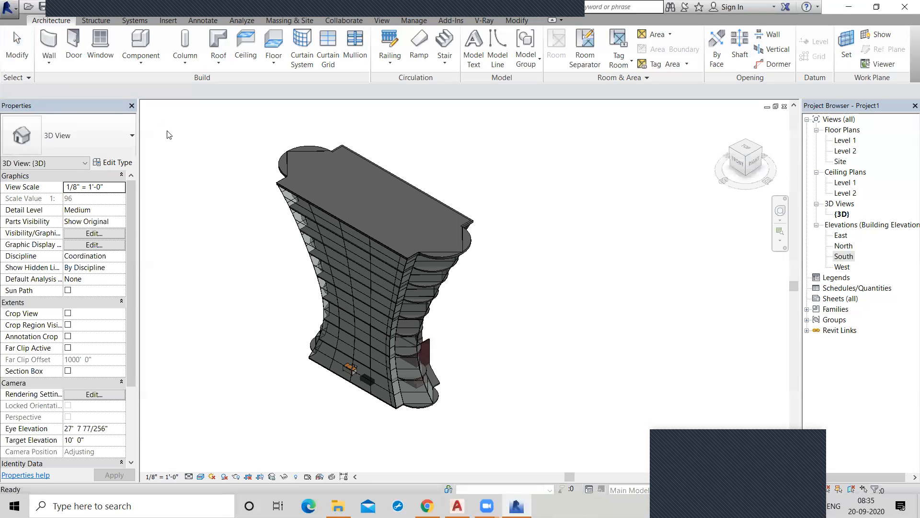
pyautogui.hotkey('ctrl', 'z')
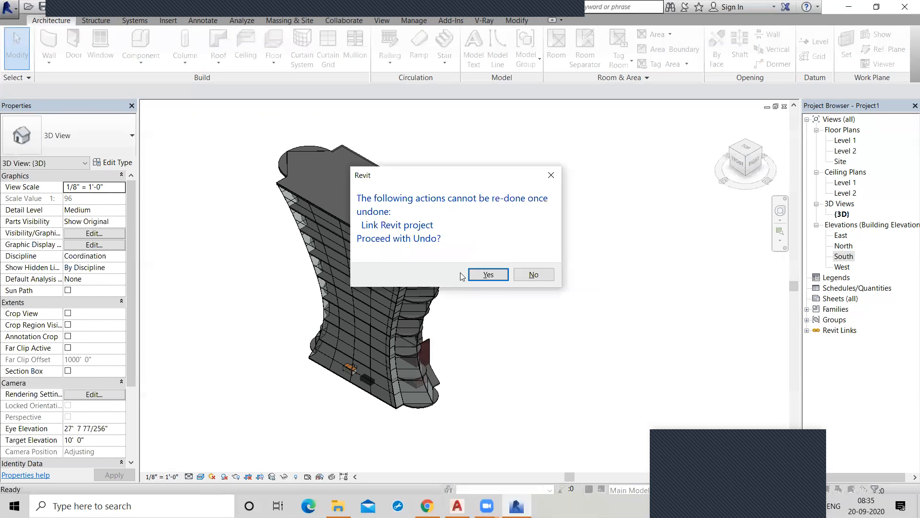
pyautogui.click(489, 275)
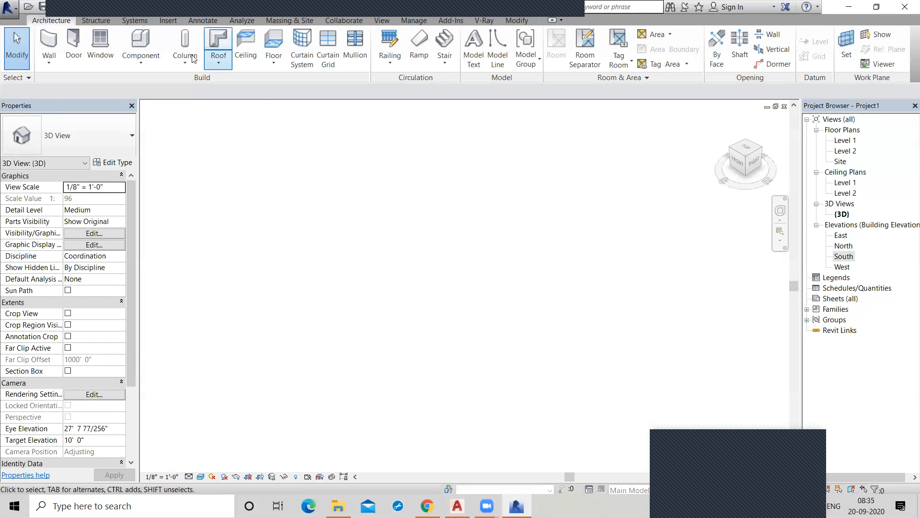
# Import the CAD drawing "2bhk plan.dwg 2010" at Level 1, positioned center to center, and view it from the top.
pyautogui.click(169, 20)
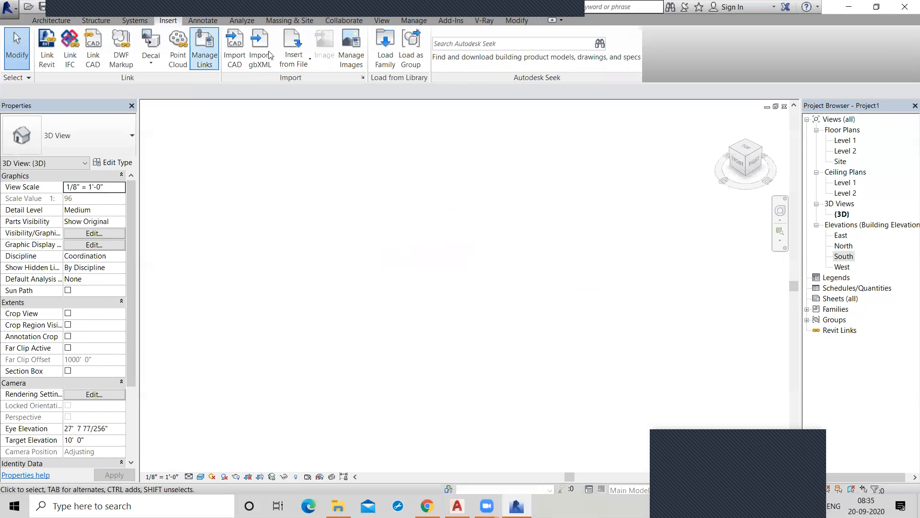
pyautogui.click(232, 64)
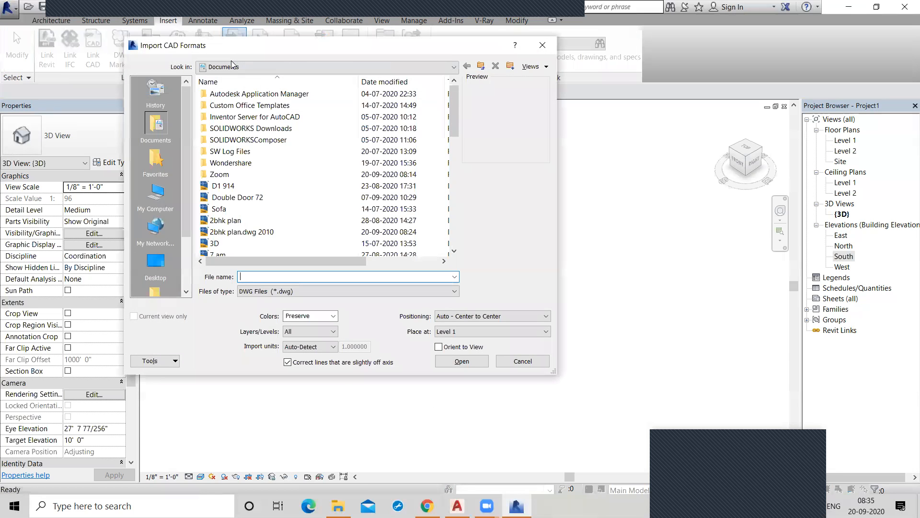
pyautogui.click(272, 234)
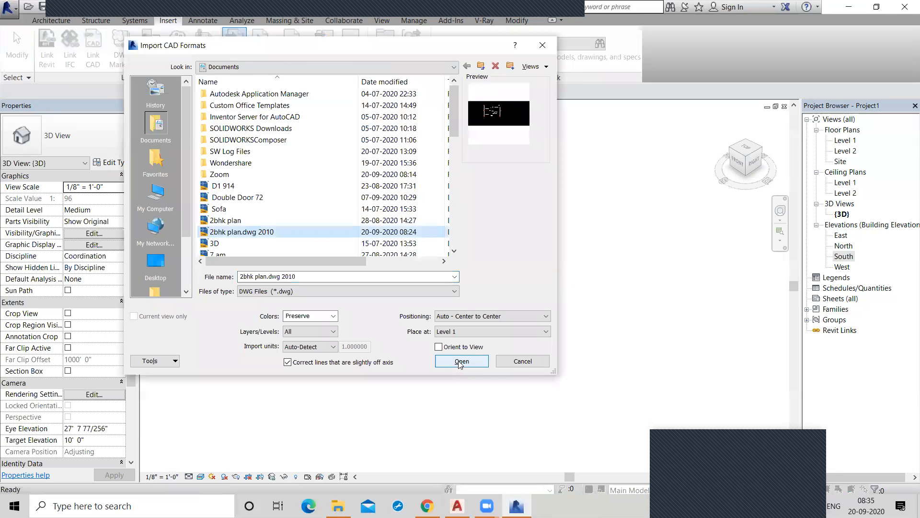
pyautogui.click(461, 361)
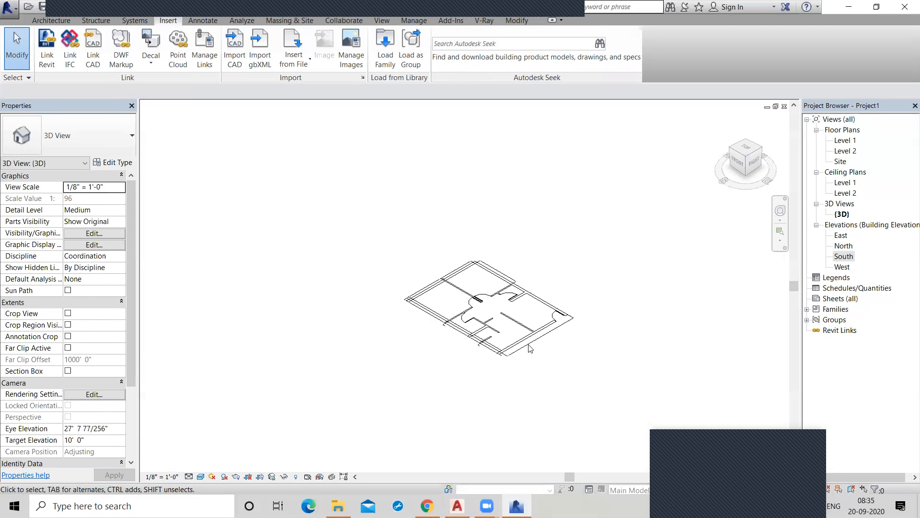
pyautogui.scroll(6, 393, 274)
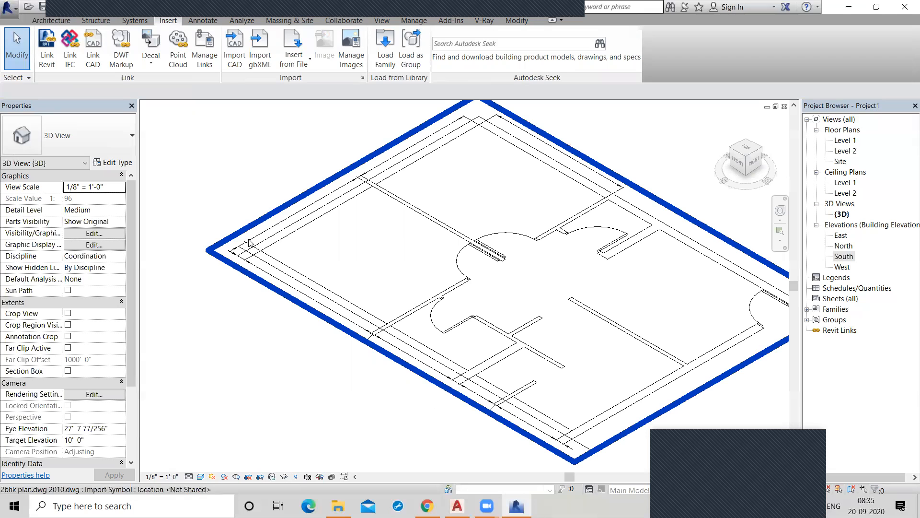
pyautogui.click(746, 148)
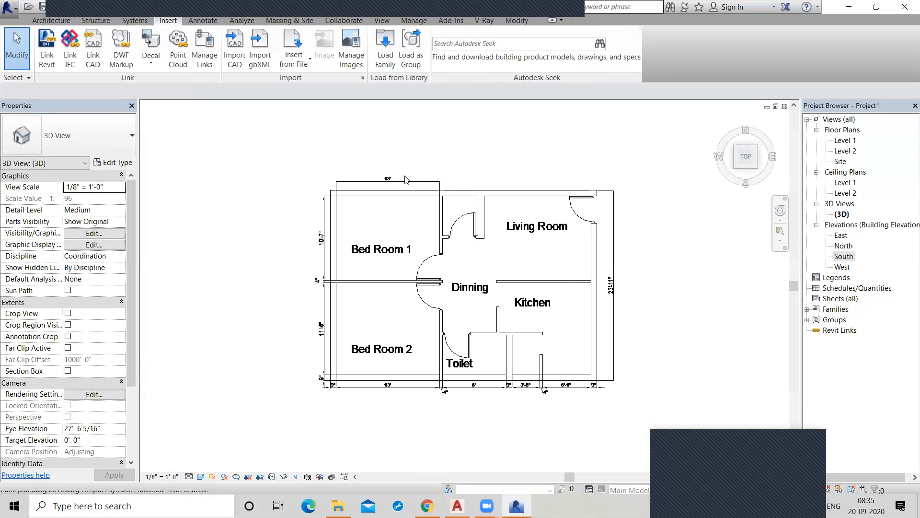
# Fully explode the imported 2bhk plan into separate elements.
pyautogui.click(412, 185)
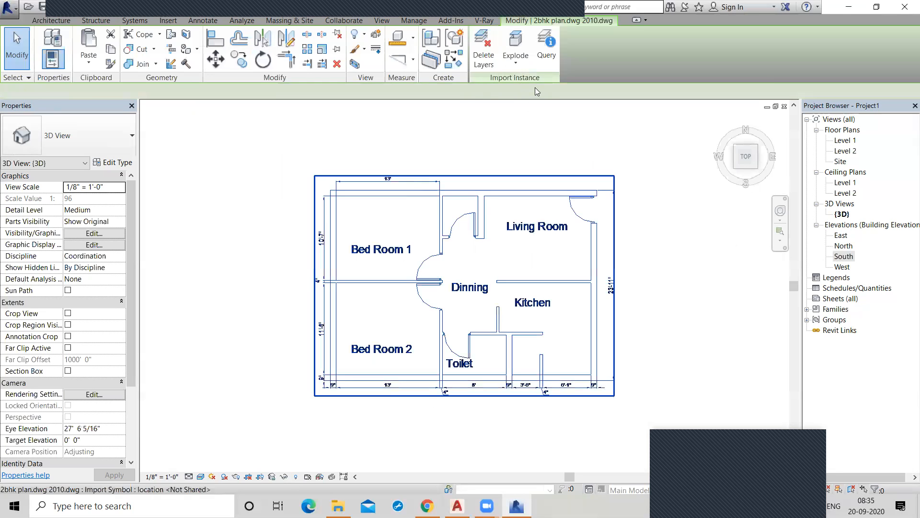
pyautogui.click(516, 55)
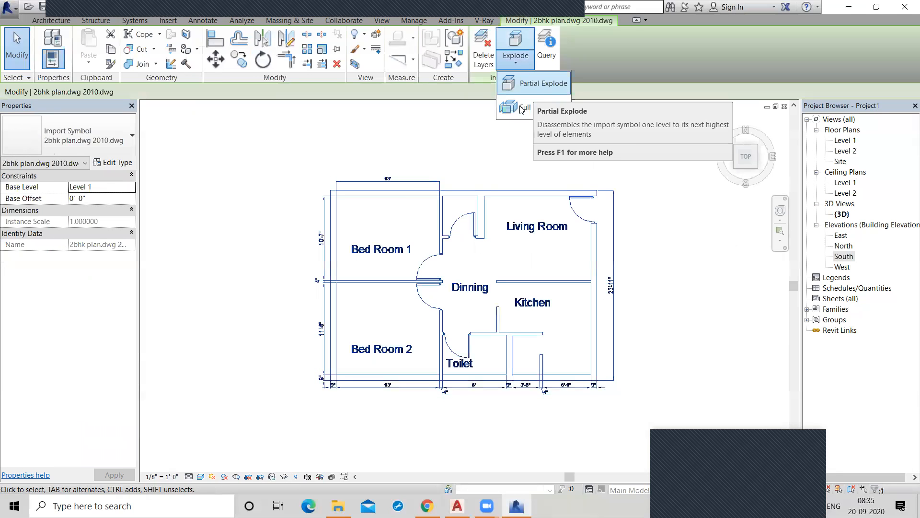
pyautogui.click(522, 108)
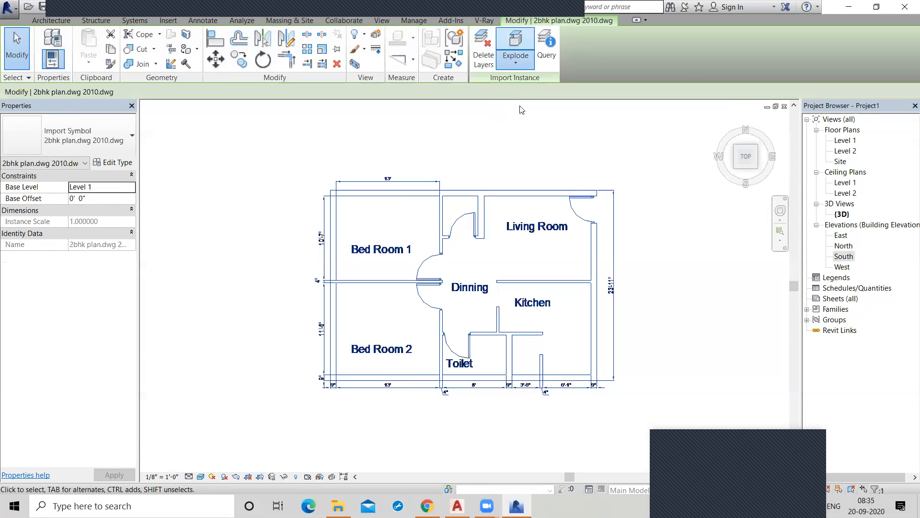
# Check the exploded plan by selecting individual wall lines around Bed Room 1 and the small space beside the Living Room.
pyautogui.click(459, 192)
pyautogui.scroll(2, 475, 193)
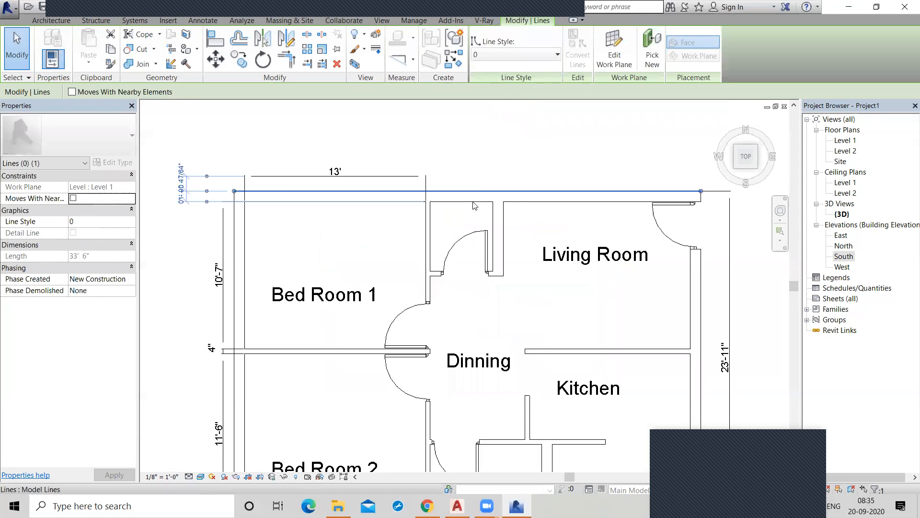
pyautogui.click(476, 202)
pyautogui.click(394, 202)
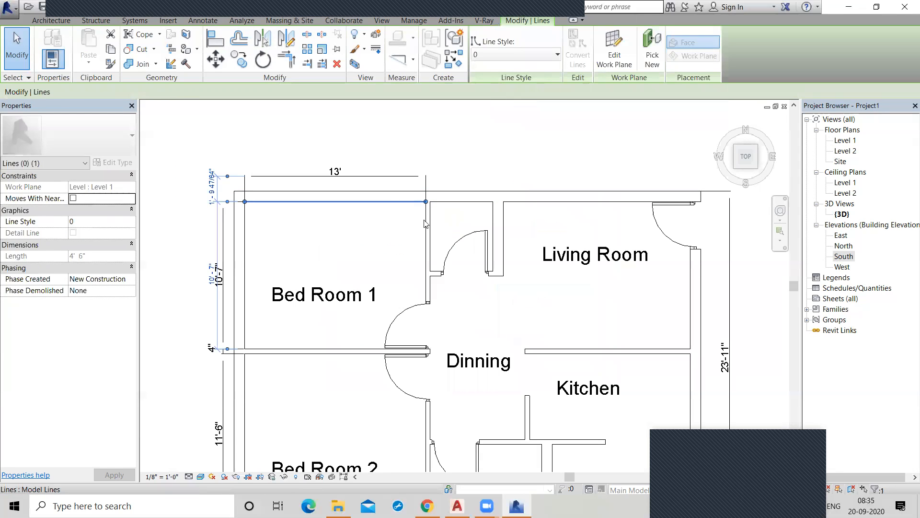
pyautogui.click(426, 222)
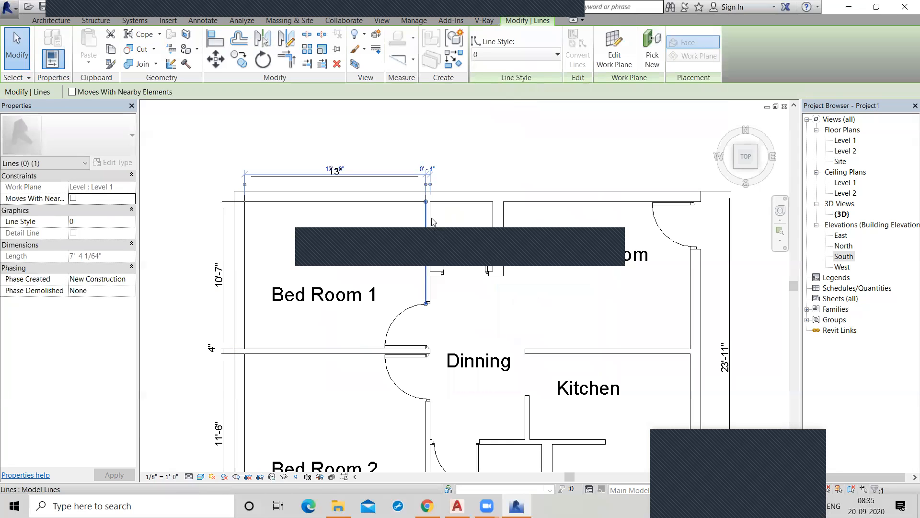
pyautogui.click(493, 218)
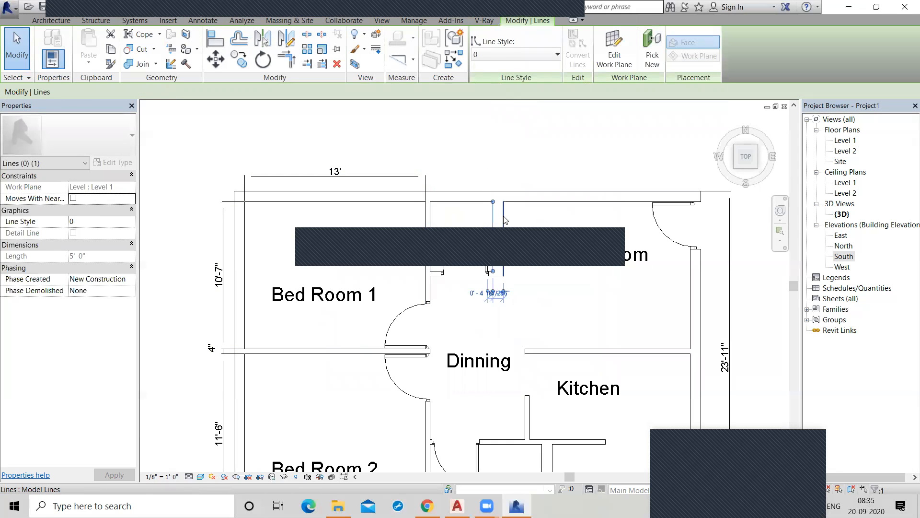
pyautogui.click(504, 217)
pyautogui.click(556, 221)
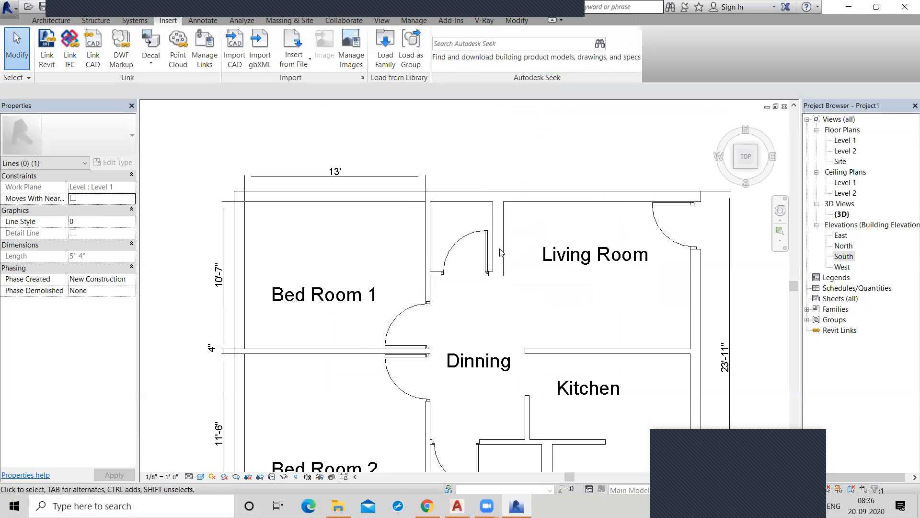
pyautogui.click(377, 317)
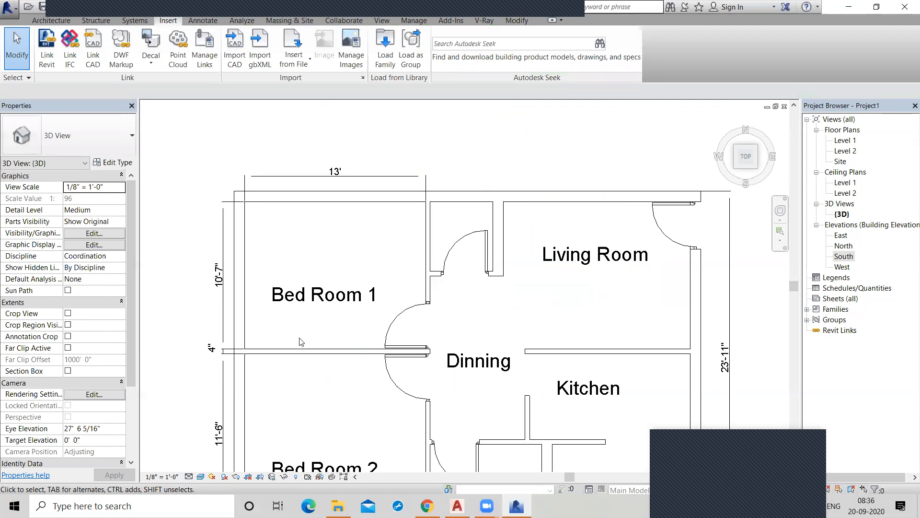
pyautogui.click(57, 21)
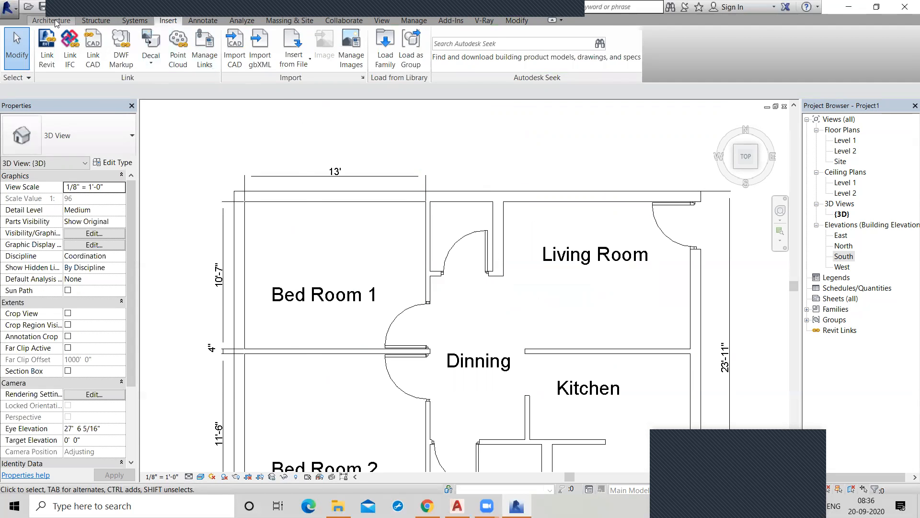
pyautogui.click(201, 22)
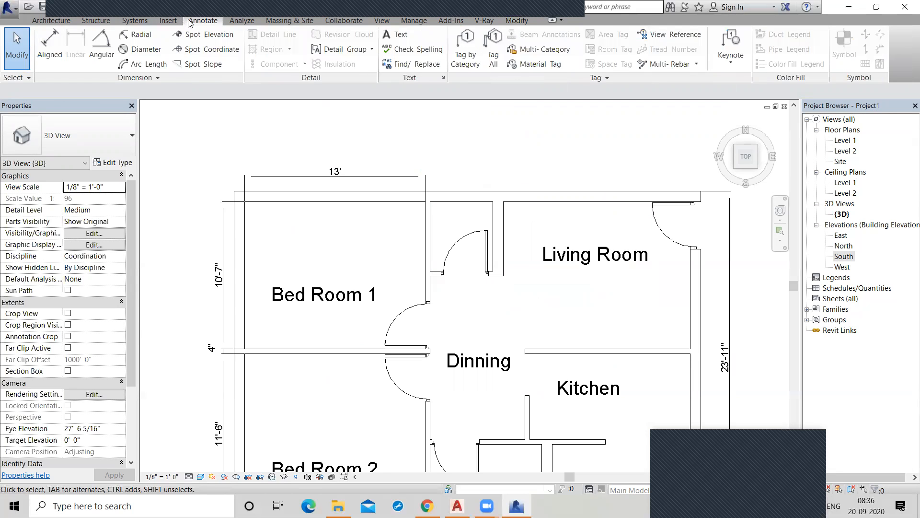
pyautogui.click(382, 21)
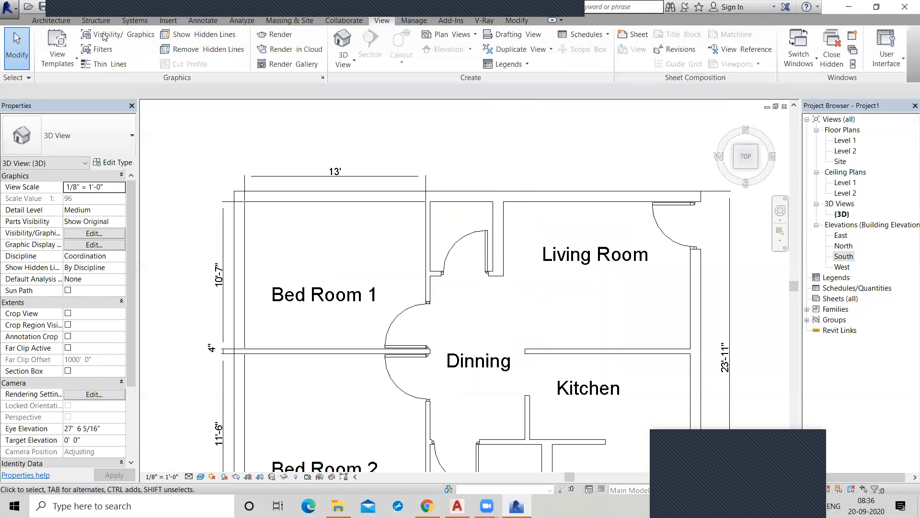
pyautogui.click(48, 22)
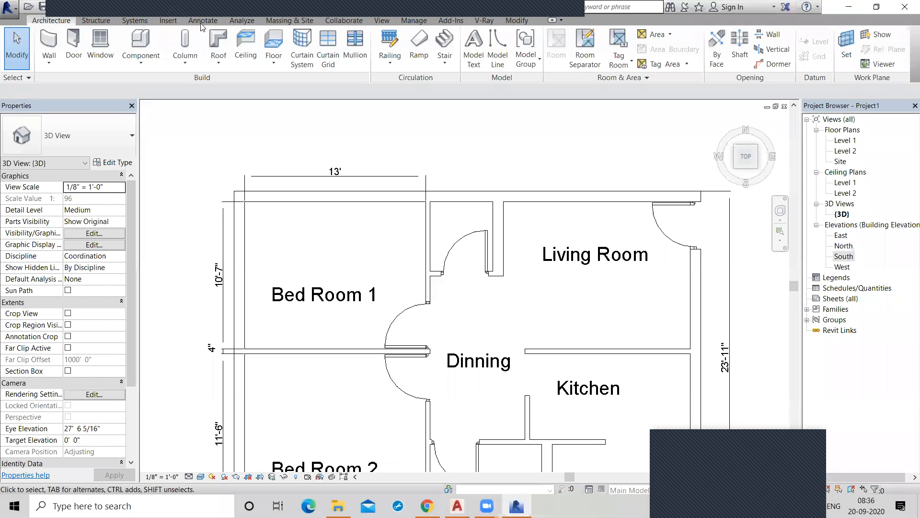
# Review the line styles available for the plan's uppermost outer wall line, then deselect it without choosing another style.
pyautogui.scroll(-4, 308, 60)
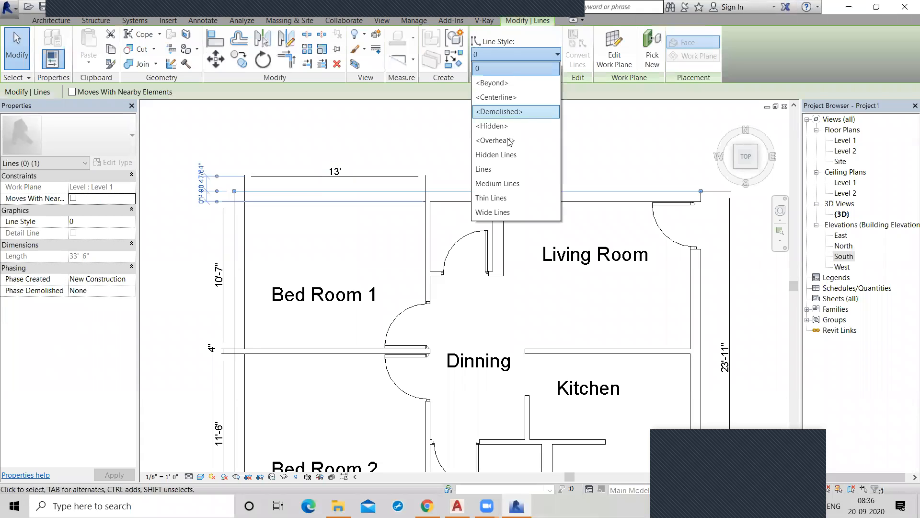
pyautogui.click(397, 126)
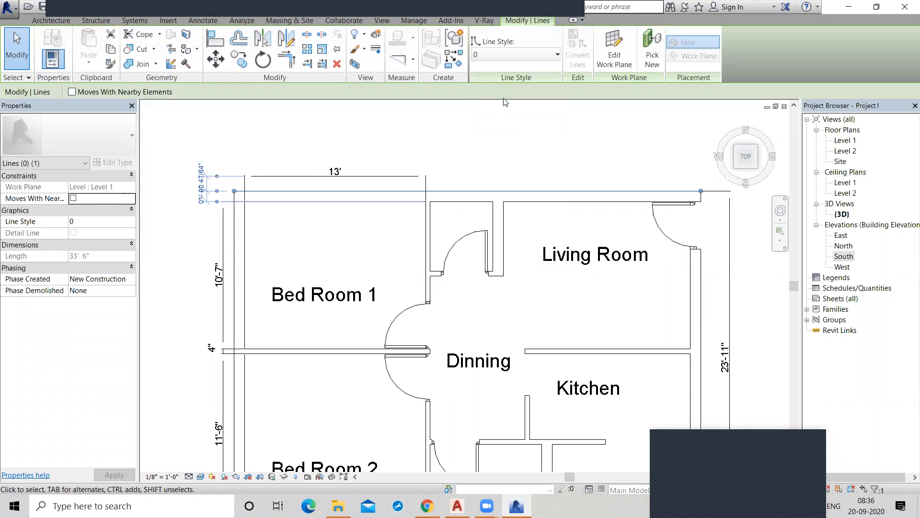
pyautogui.click(505, 149)
# View the imported plan in the Level 2 floor plan, then open the Level 1 floor plan.
pyautogui.click(56, 21)
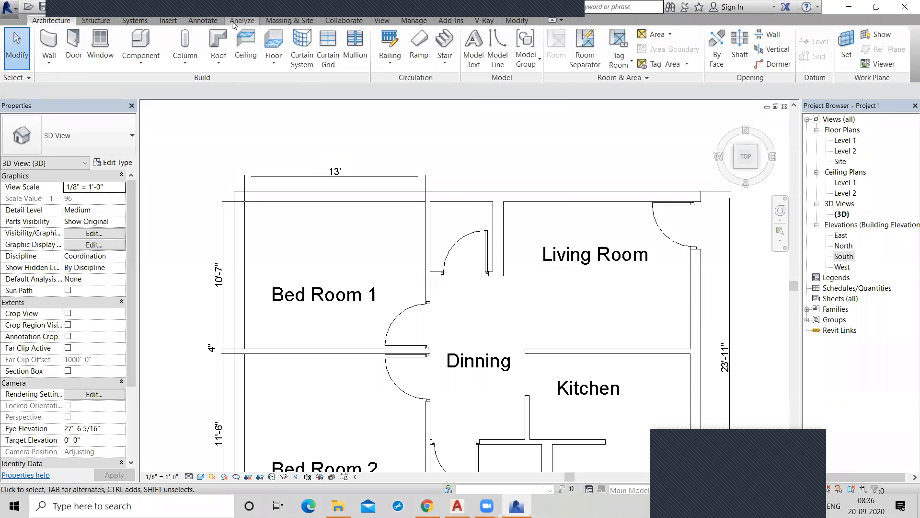
pyautogui.click(213, 22)
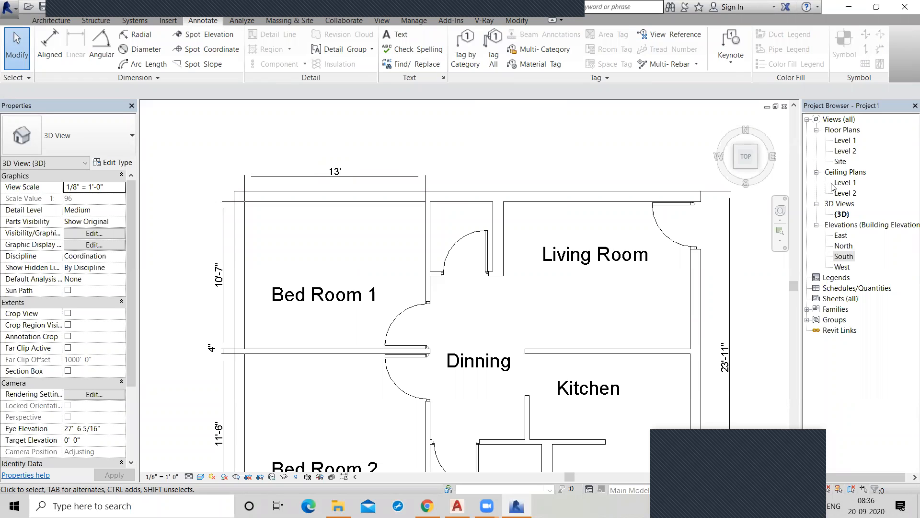
pyautogui.doubleClick(844, 150)
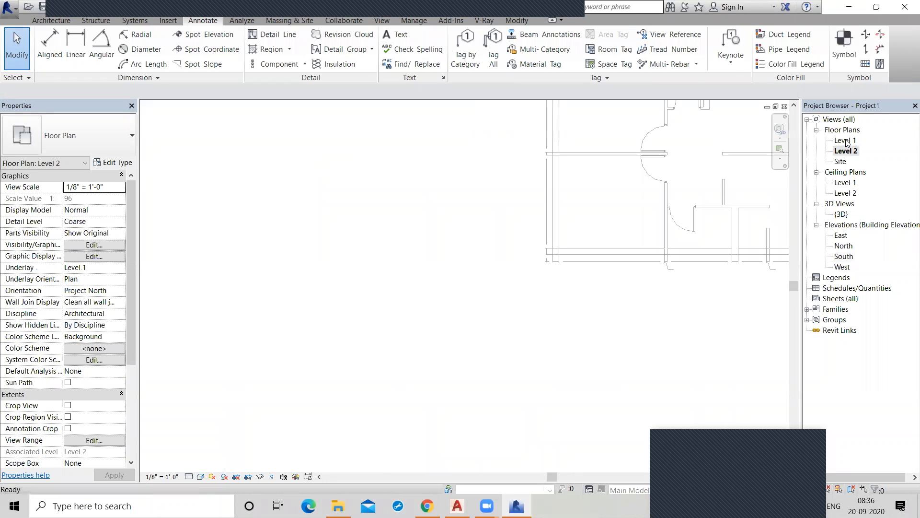
pyautogui.doubleClick(846, 141)
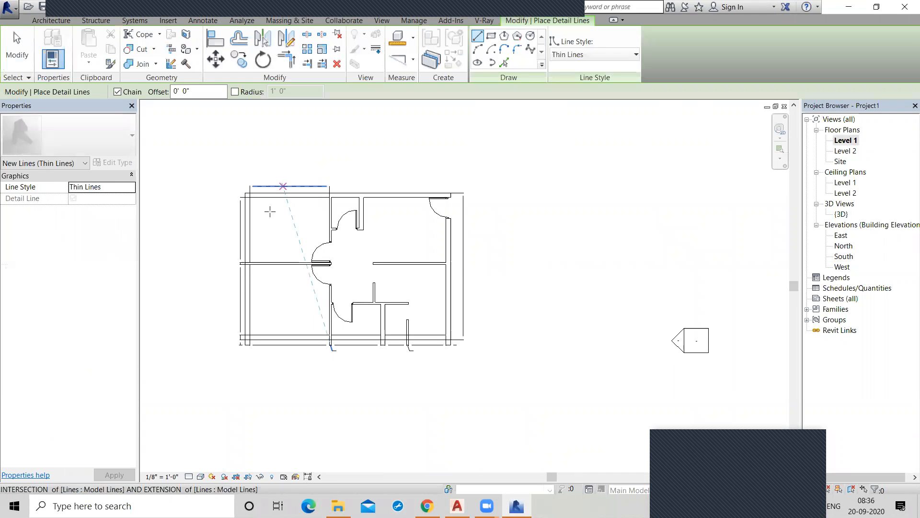
# Draw a horizontal and a roughly 2' vertical detail line in Thin Lines style above the plan, then delete both.
pyautogui.scroll(4, 276, 191)
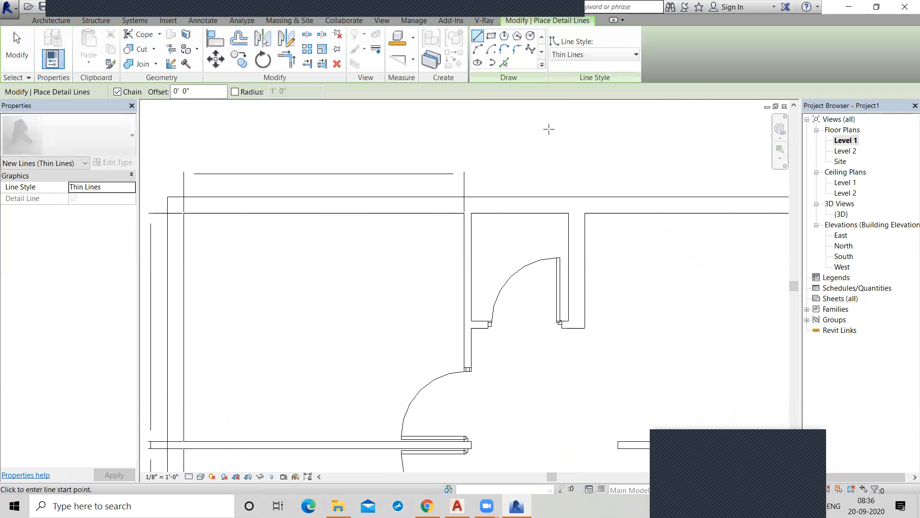
pyautogui.click(550, 173)
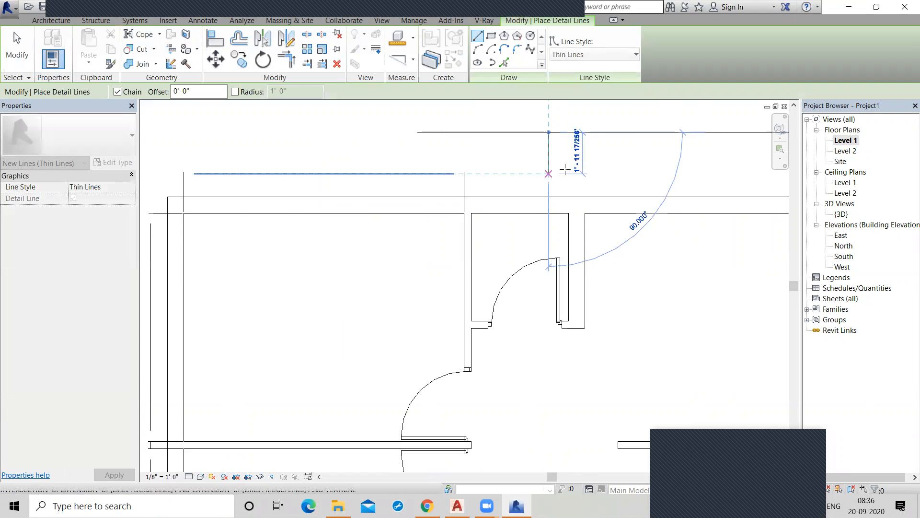
pyautogui.rightClick(589, 155)
pyautogui.click(606, 160)
pyautogui.rightClick(606, 158)
pyautogui.click(614, 164)
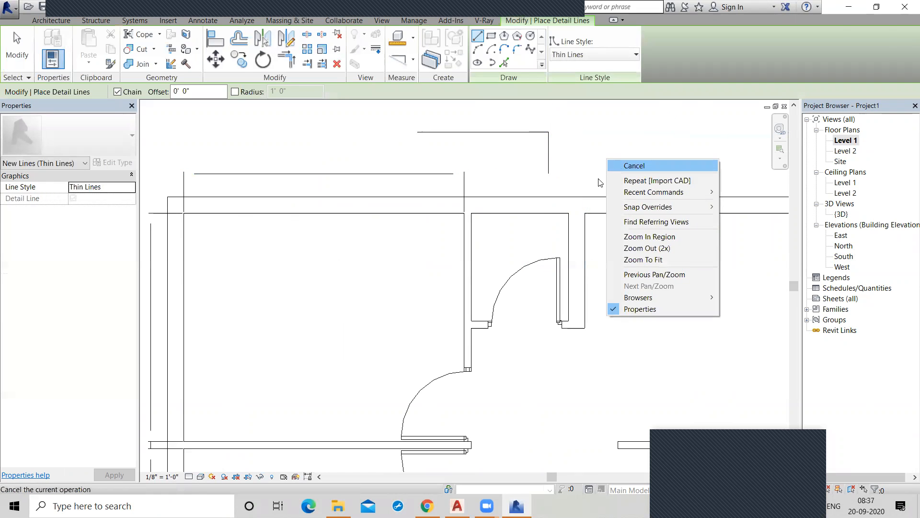
pyautogui.moveTo(396, 108); pyautogui.dragTo(561, 179)
pyautogui.press('Delete')
pyautogui.scroll(3, 354, 186)
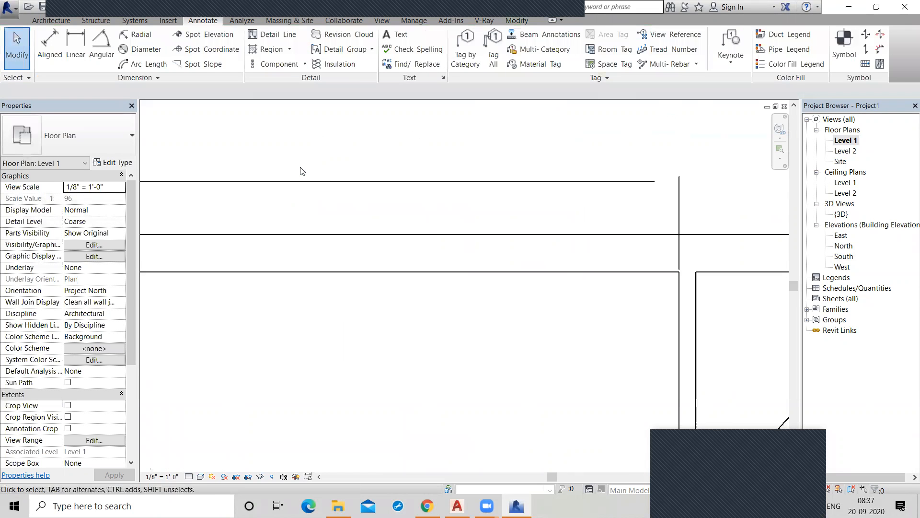
pyautogui.scroll(-4, 376, 191)
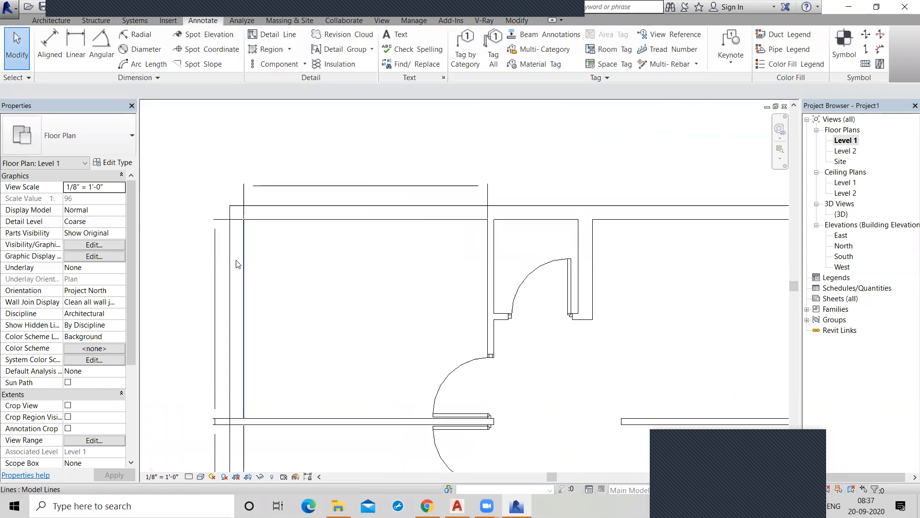
# Delete the horizontal 12' dimension line above Bed Room 1 in the exploded plan.
pyautogui.click(215, 288)
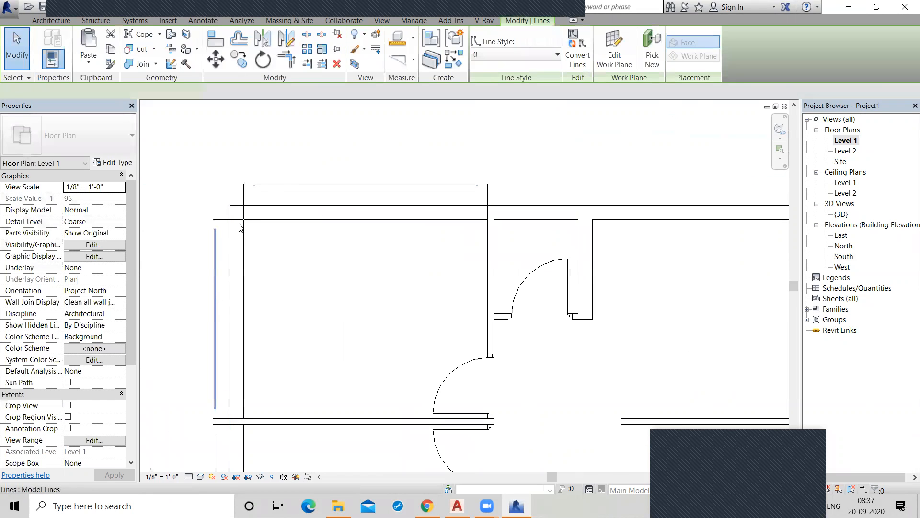
pyautogui.click(284, 186)
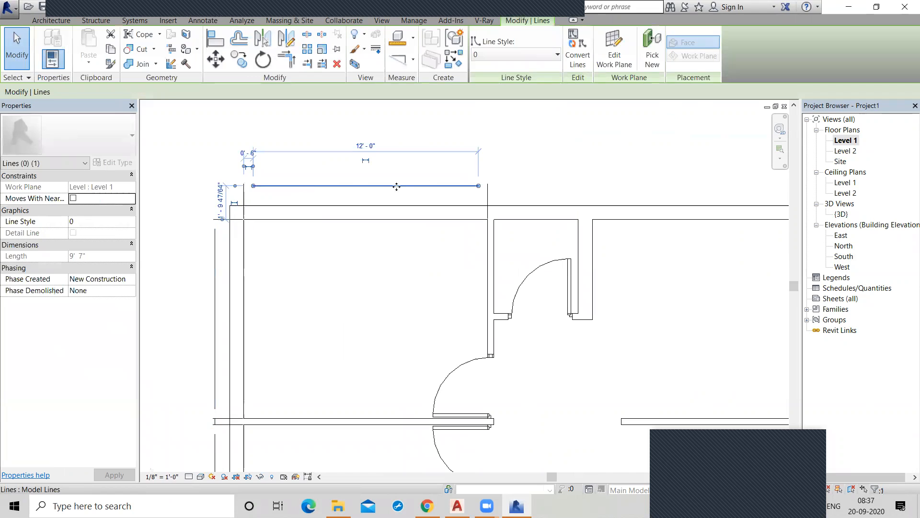
pyautogui.scroll(2, 357, 197)
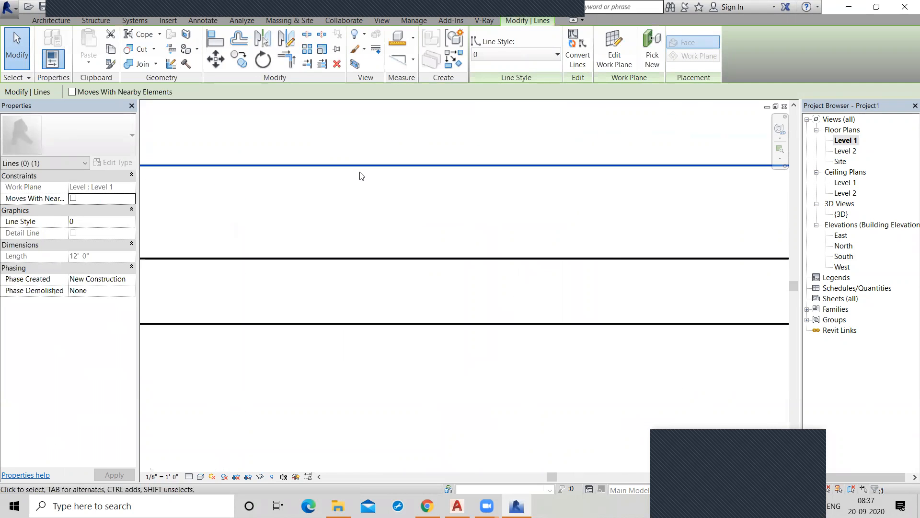
pyautogui.scroll(-3, 361, 176)
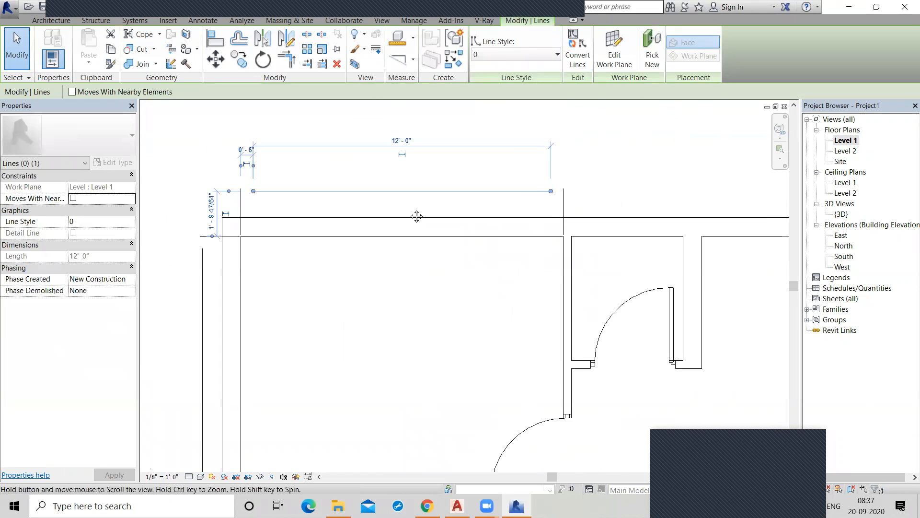
pyautogui.press('Delete')
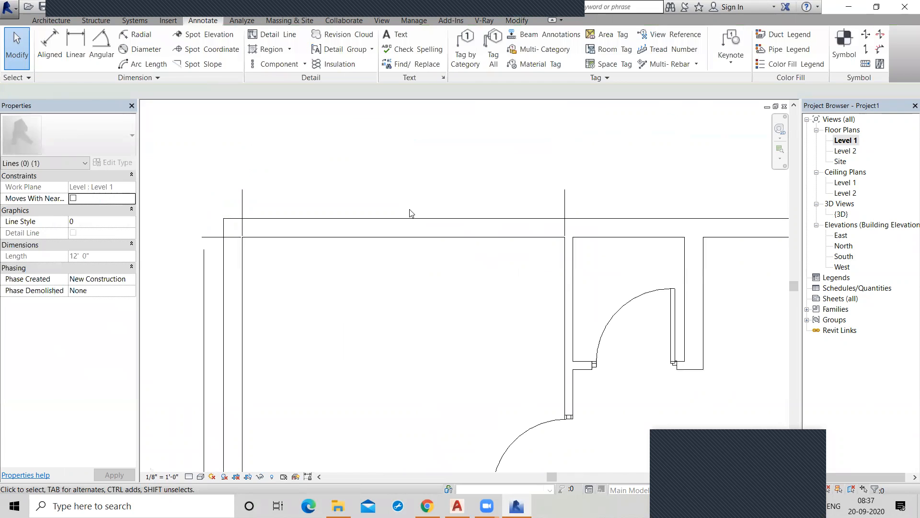
# Delete the vertical dimension line beside Bed Room 1 and the two short extension lines above its upper wall.
pyautogui.click(565, 203)
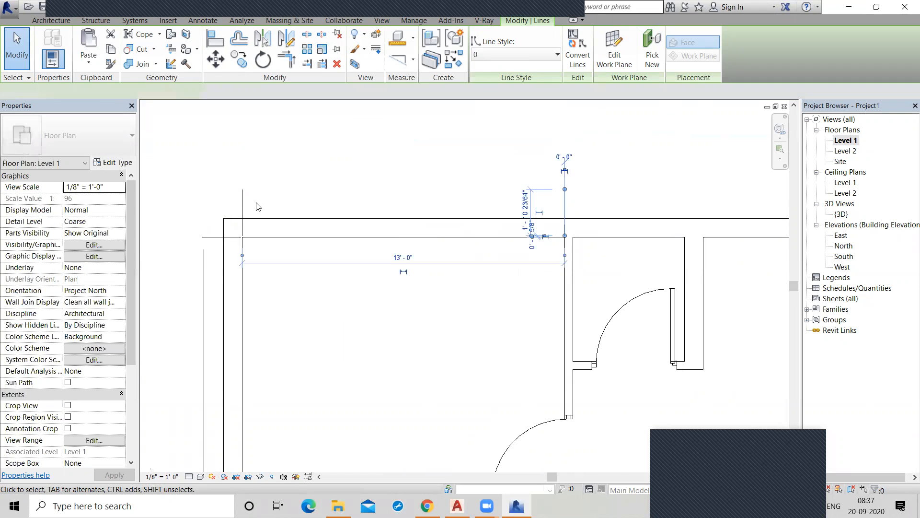
pyautogui.click(205, 293)
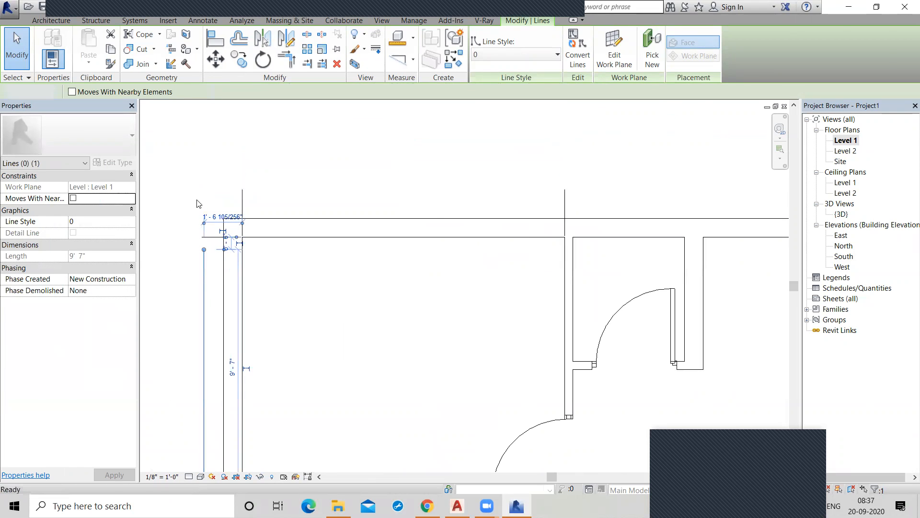
pyautogui.press('Delete')
pyautogui.click(243, 200)
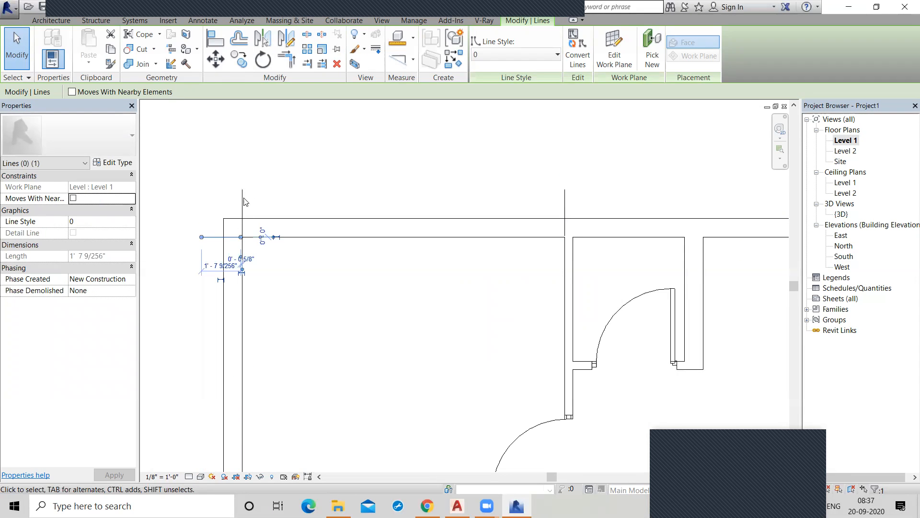
pyautogui.keyDown('ctrl'); pyautogui.click(566, 207); pyautogui.keyUp('ctrl')
pyautogui.press('Delete')
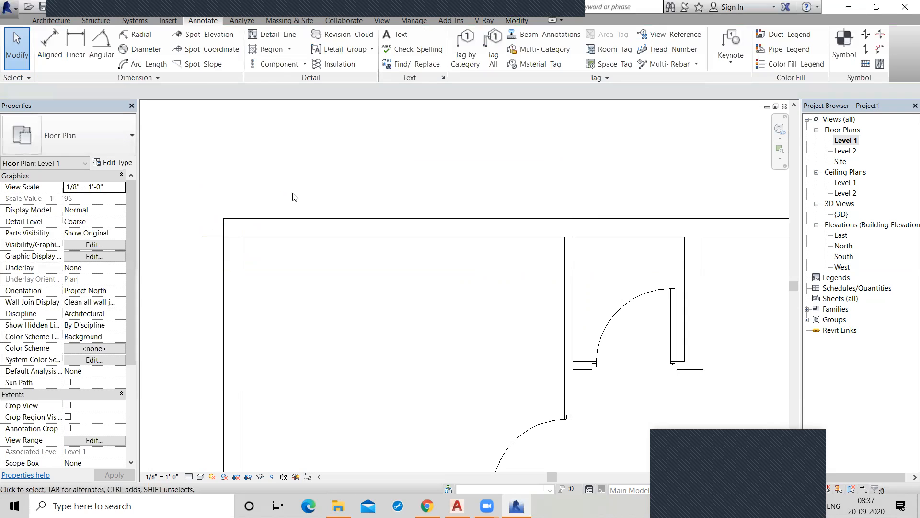
# Check the inner upper wall line of Bed Room 1 by selecting it, and look over the whole exploded plan.
pyautogui.click(423, 237)
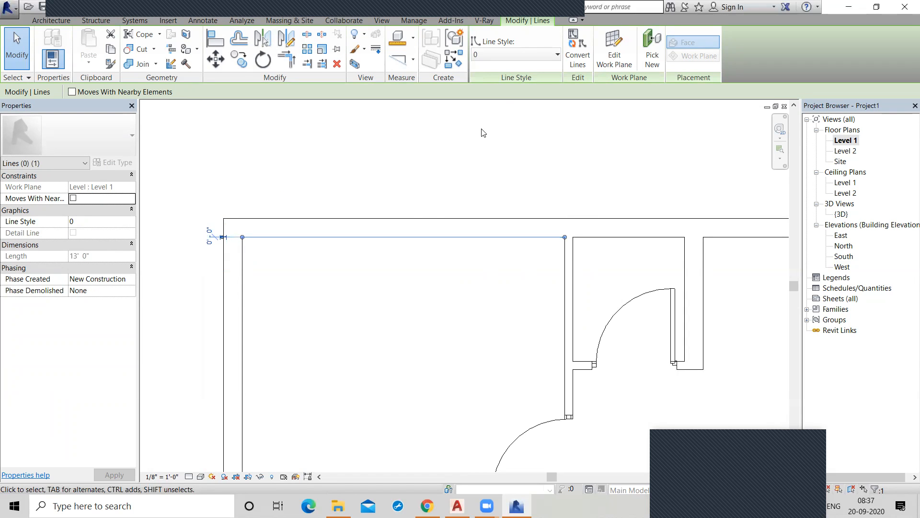
pyautogui.click(480, 129)
pyautogui.scroll(-7, 481, 128)
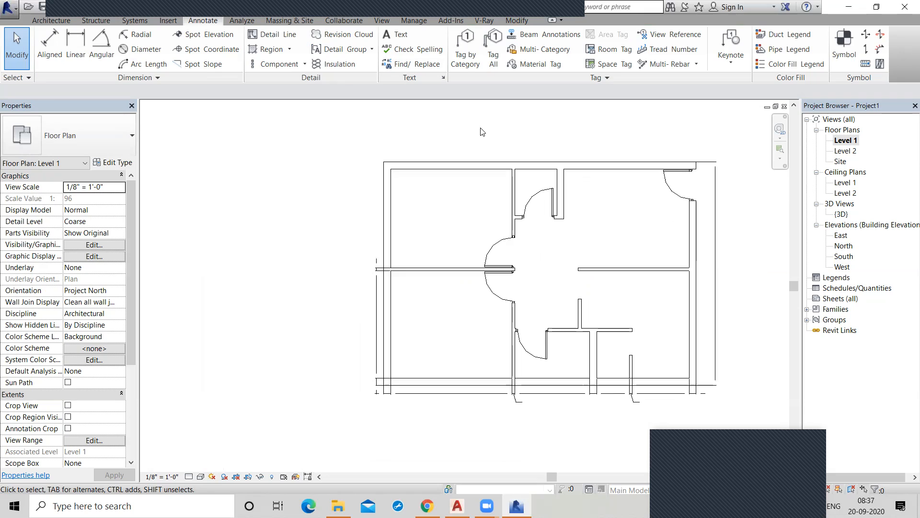
# Undo back to an empty Level 1 view and import the CAD file 2bhk plan.dwg 2010 again.
pyautogui.hotkey('ctrl', 'z')
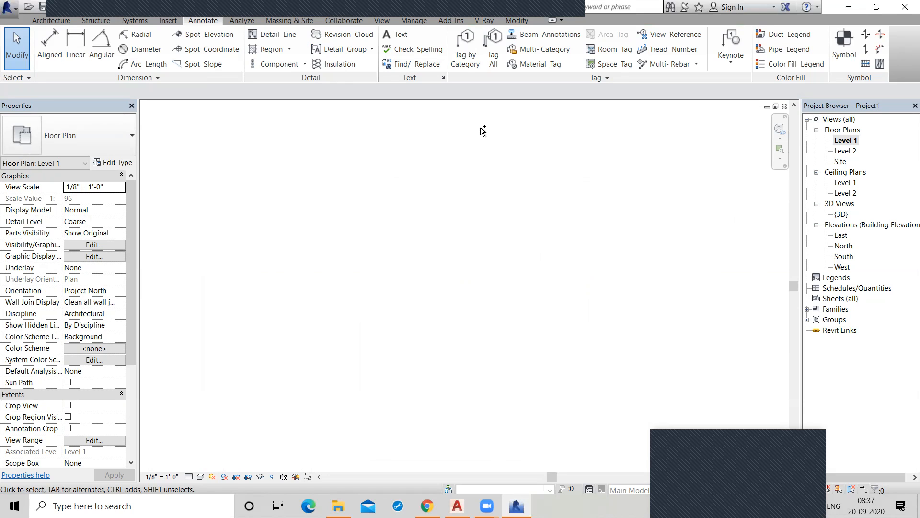
pyautogui.click(173, 21)
pyautogui.click(235, 49)
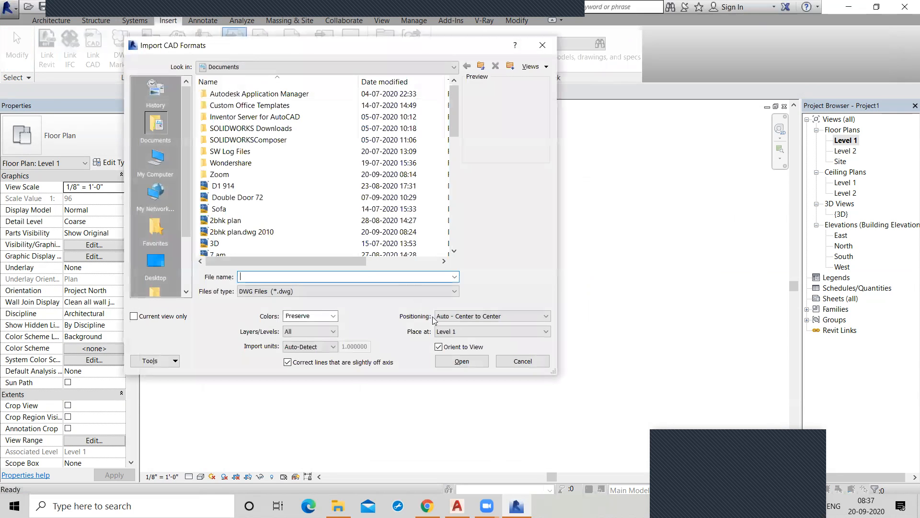
pyautogui.press('Escape')
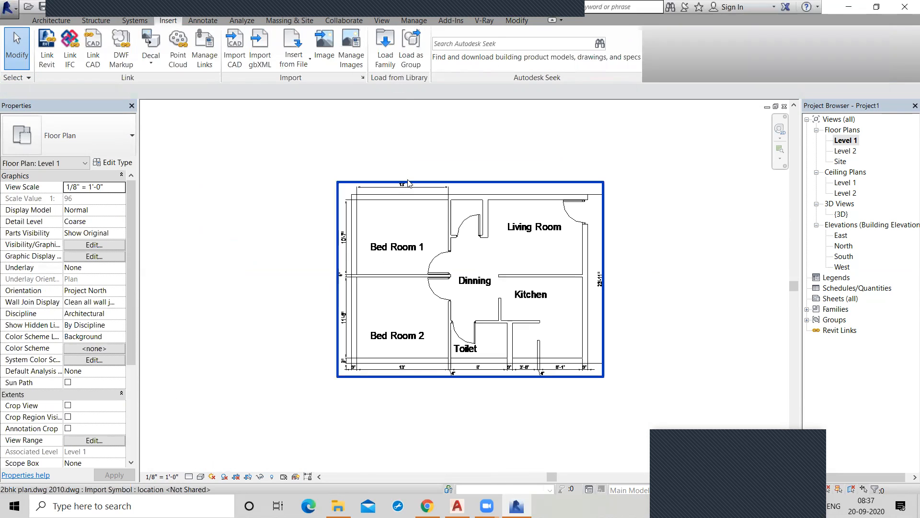
# Mark layers 0 and Defpoints of the imported plan for deletion, and cancel the layer deletion.
pyautogui.click(407, 183)
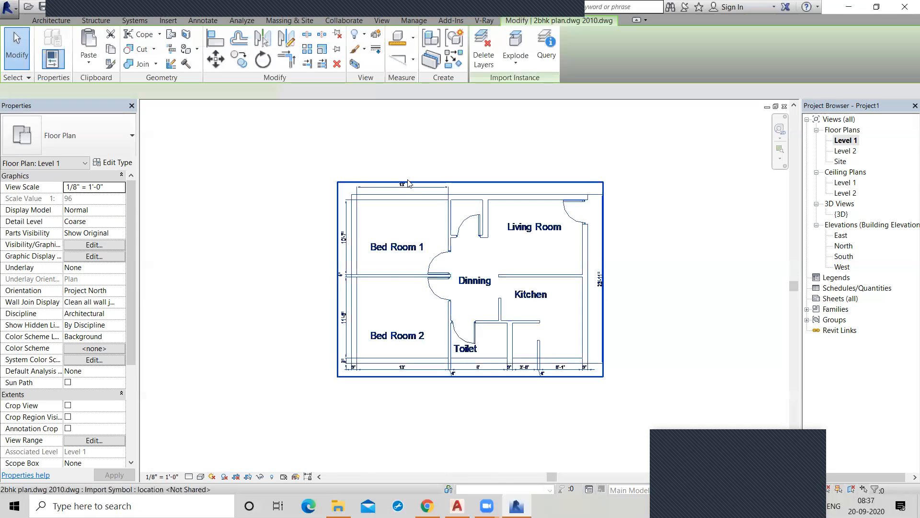
pyautogui.click(484, 52)
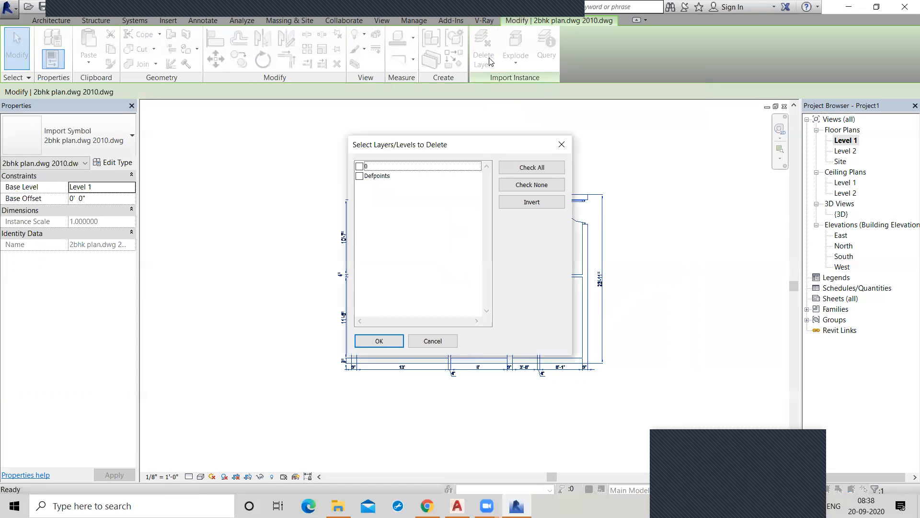
pyautogui.moveTo(400, 145); pyautogui.dragTo(569, 105)
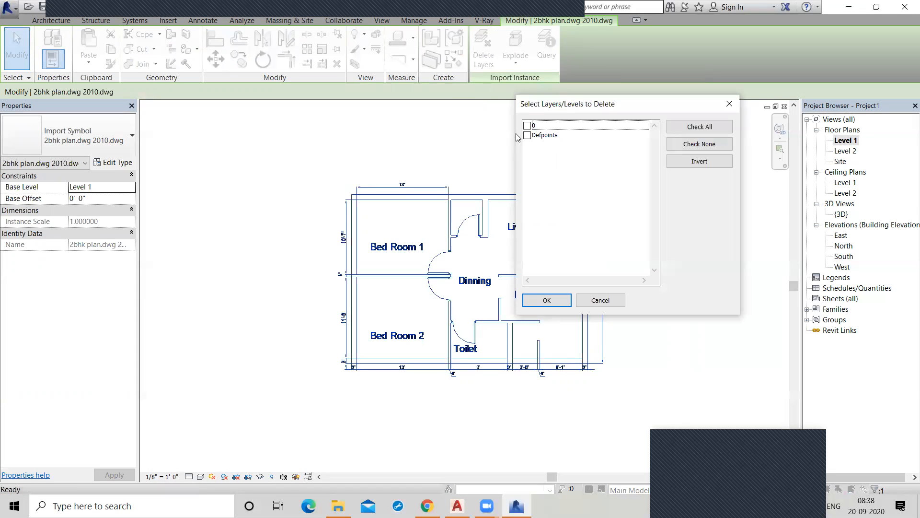
pyautogui.click(527, 125)
pyautogui.click(527, 135)
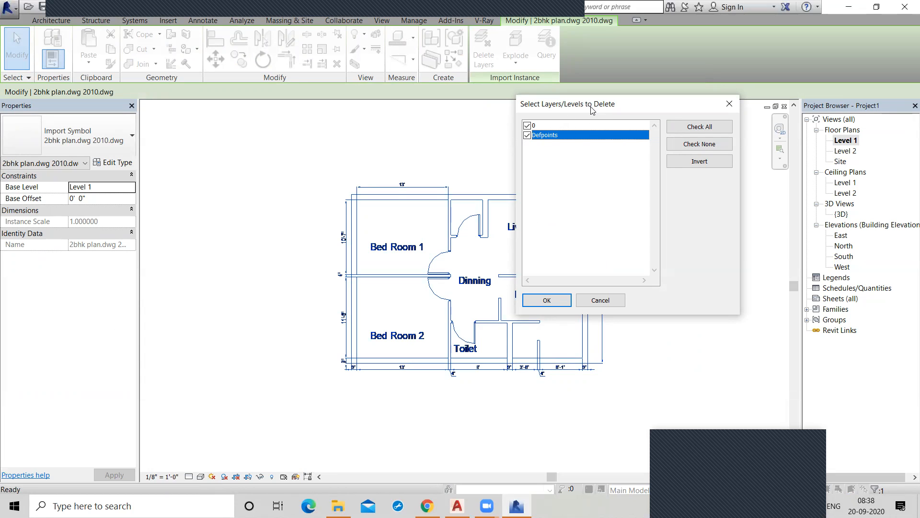
pyautogui.click(597, 302)
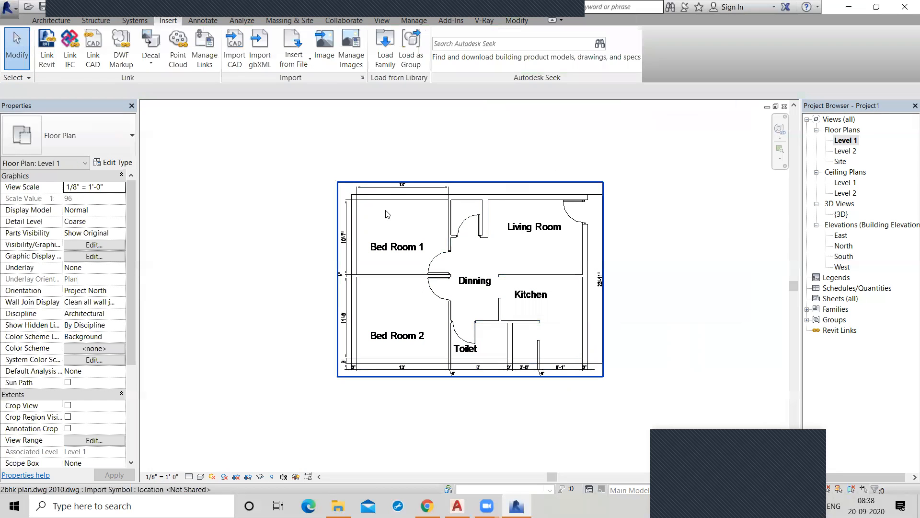
# Examine the import units and scale factor in the imported plan's type properties, and deselect the plan.
pyautogui.click(389, 185)
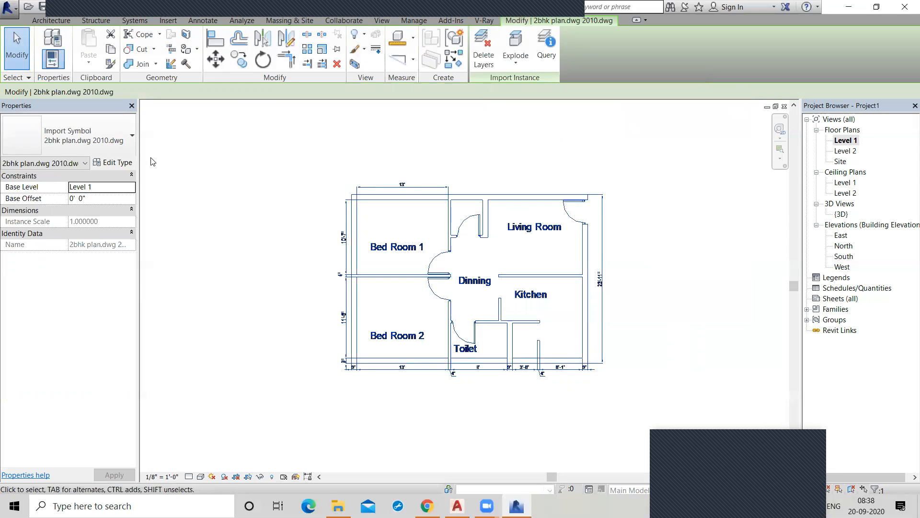
pyautogui.click(114, 163)
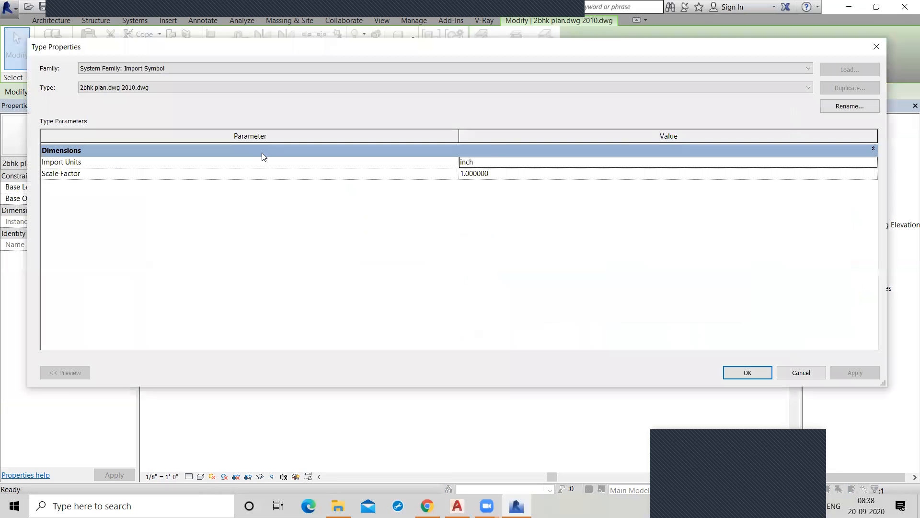
pyautogui.click(749, 373)
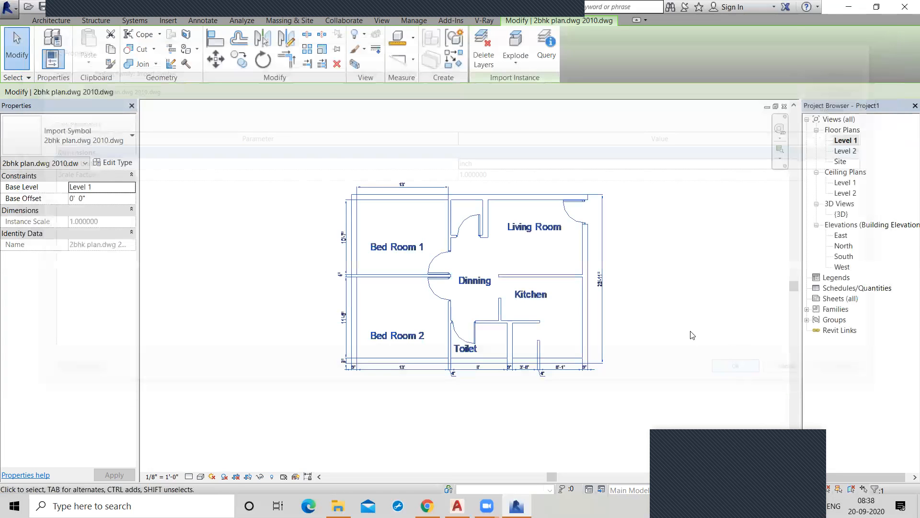
pyautogui.click(282, 135)
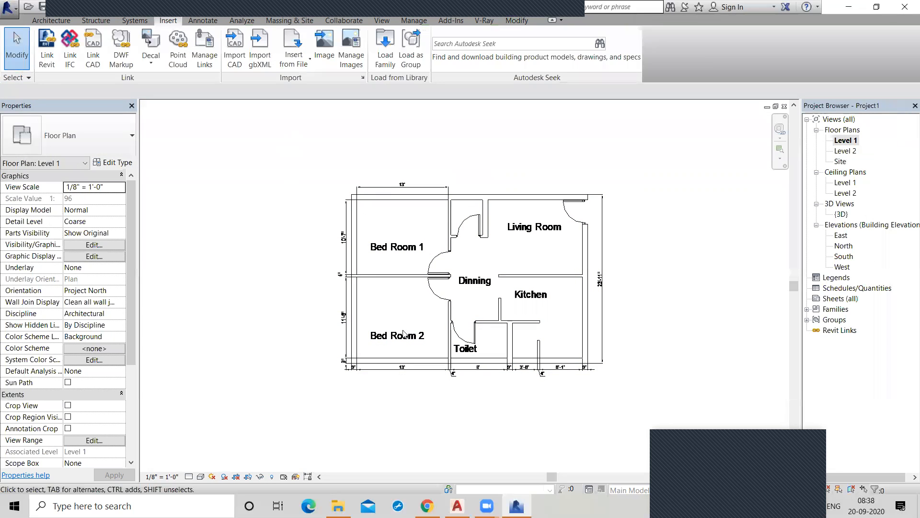
# Insert the drawing sheet's JPG as a raster image directly above the imported 2BHK plan in Level 1.
pyautogui.scroll(-1, 401, 283)
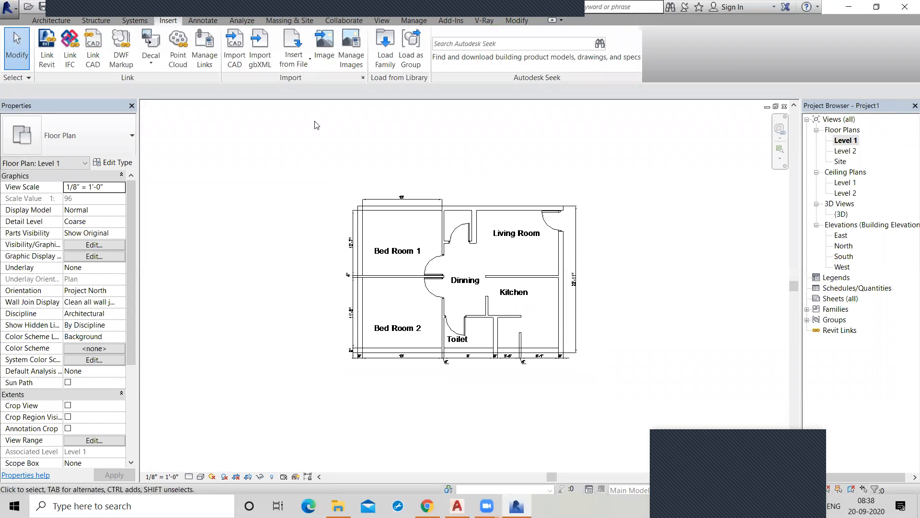
pyautogui.click(325, 45)
pyautogui.click(404, 190)
pyautogui.click(556, 318)
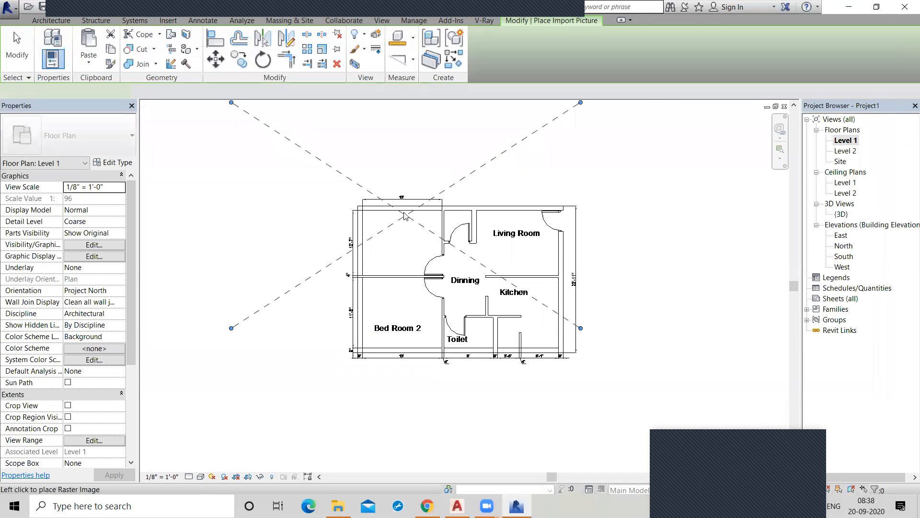
pyautogui.scroll(-2, 404, 216)
pyautogui.click(459, 172)
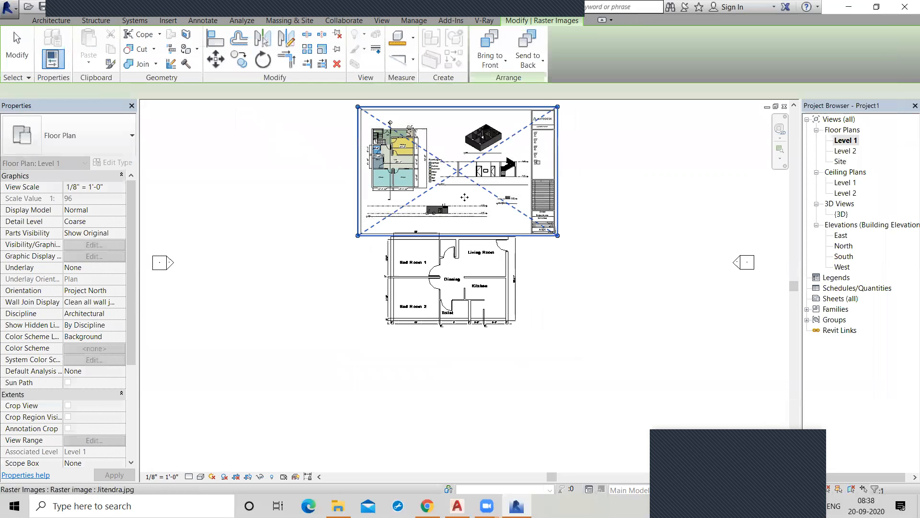
pyautogui.scroll(-3, 568, 300)
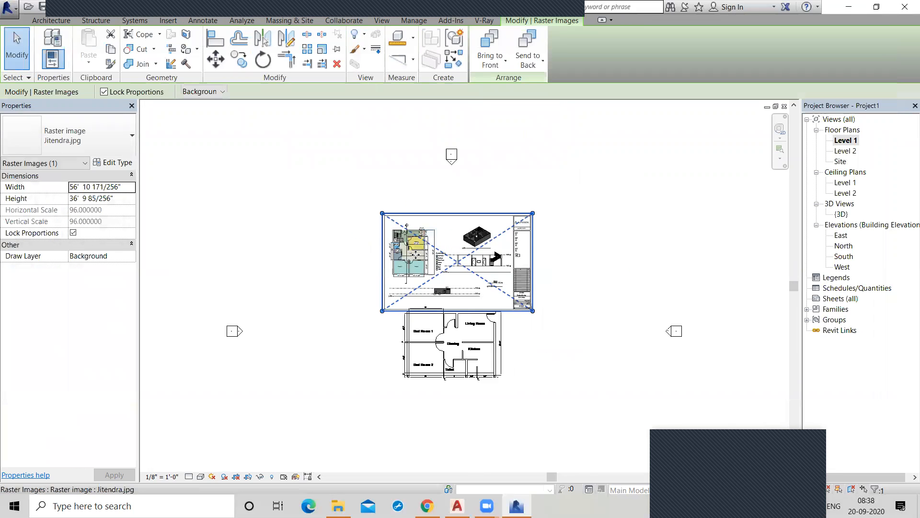
# Examine the placed sheet image and review its Bring to Front and Send to Back arrangement options without applying any.
pyautogui.scroll(3, 416, 255)
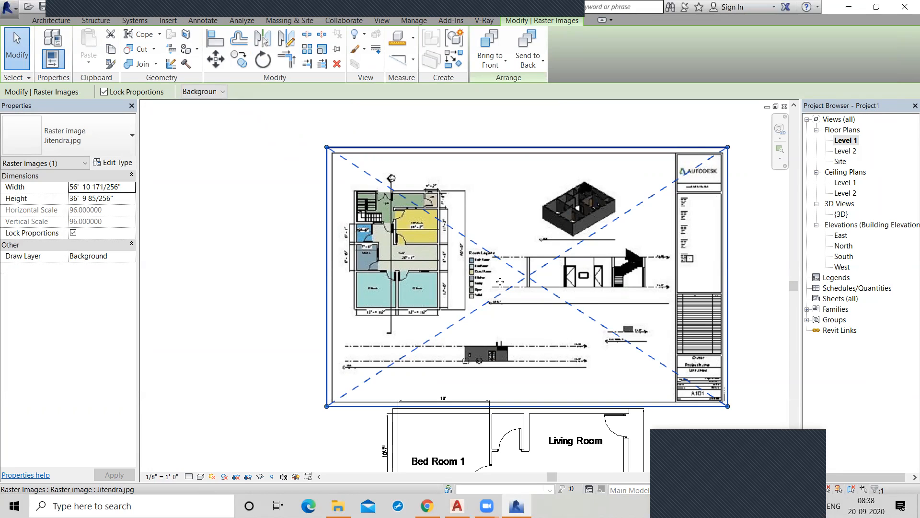
pyautogui.scroll(-1, 467, 223)
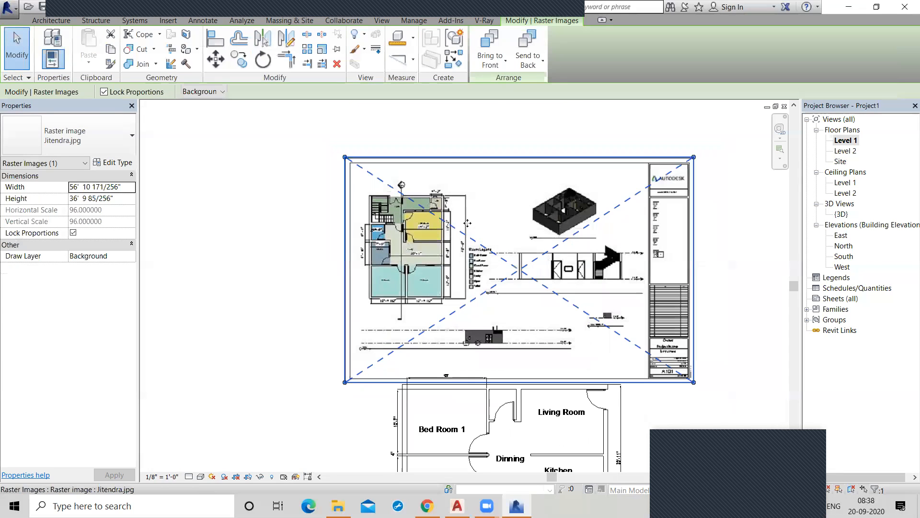
pyautogui.click(501, 65)
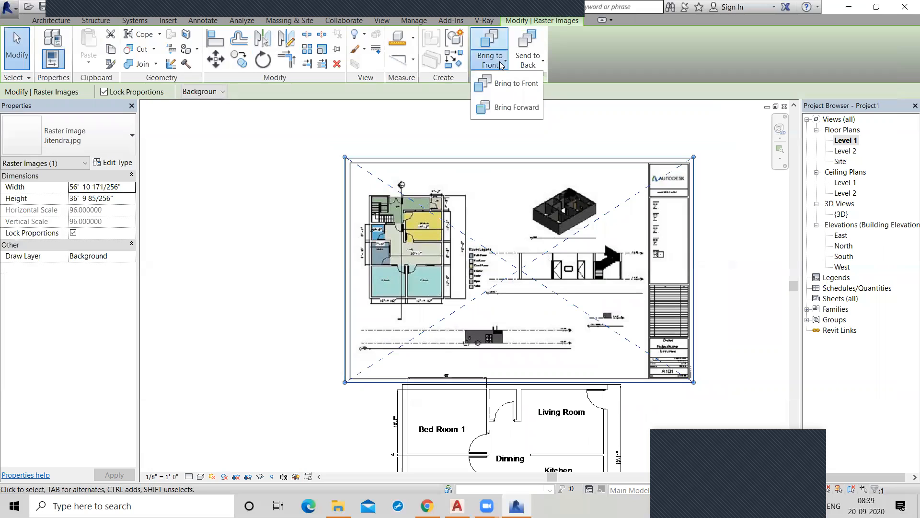
pyautogui.click(534, 63)
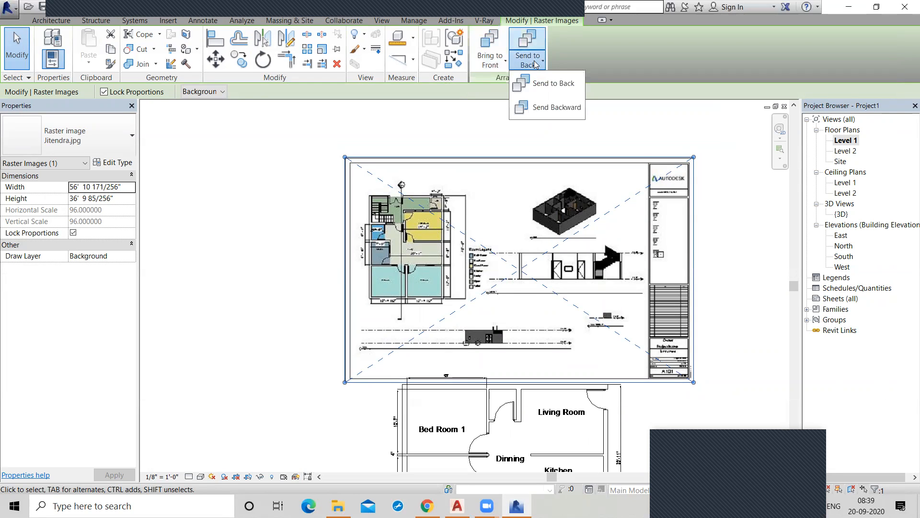
pyautogui.click(494, 65)
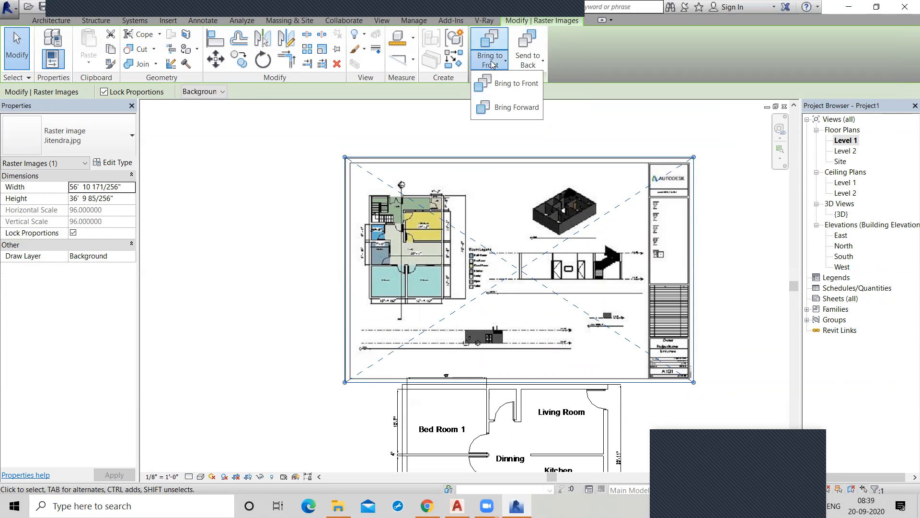
pyautogui.click(542, 62)
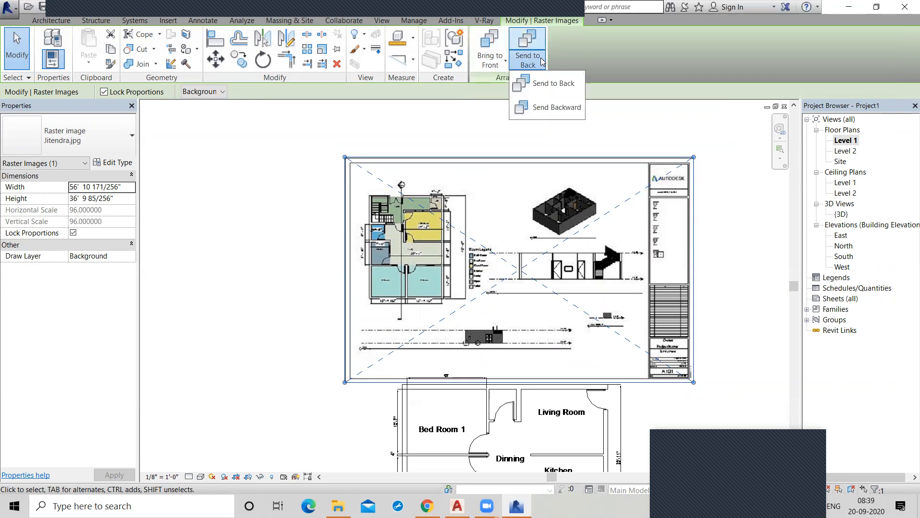
pyautogui.click(440, 120)
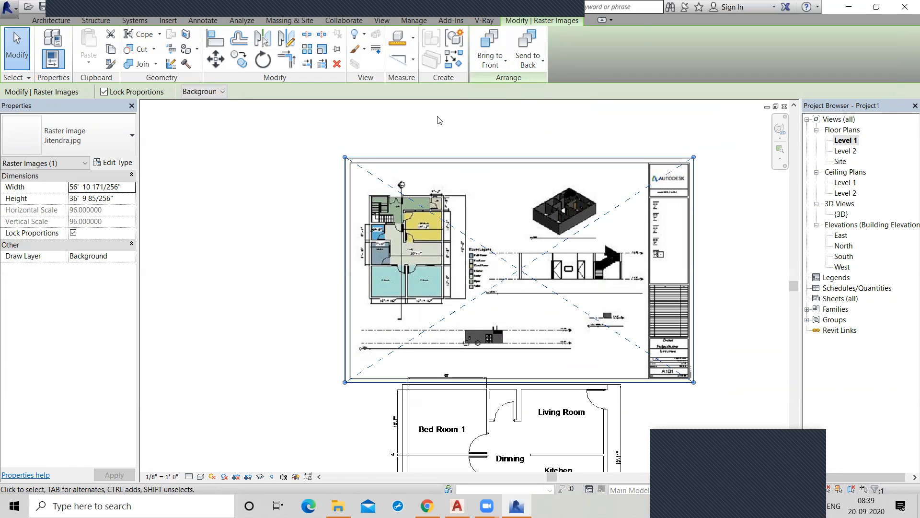
pyautogui.click(439, 121)
pyautogui.click(459, 170)
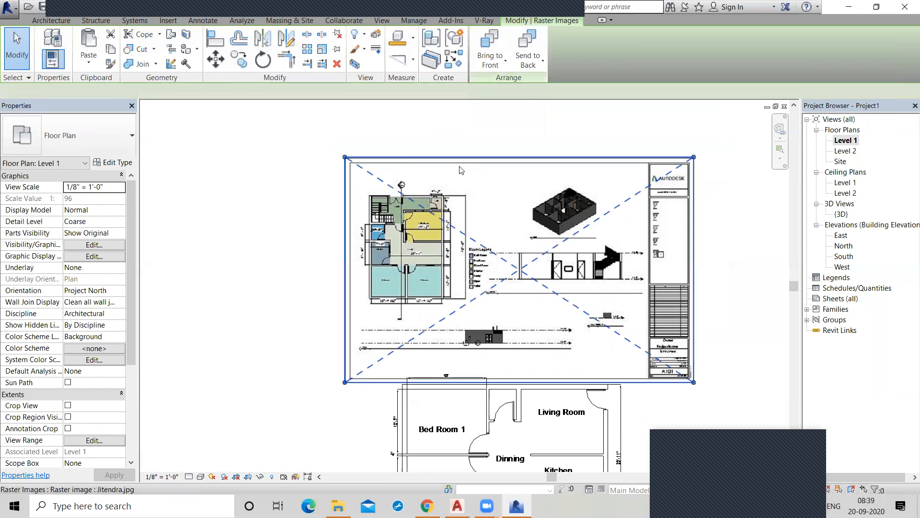
# Delete the placed sheet image above the 2BHK plan, and review the Insert from File options without choosing any.
pyautogui.press('Delete')
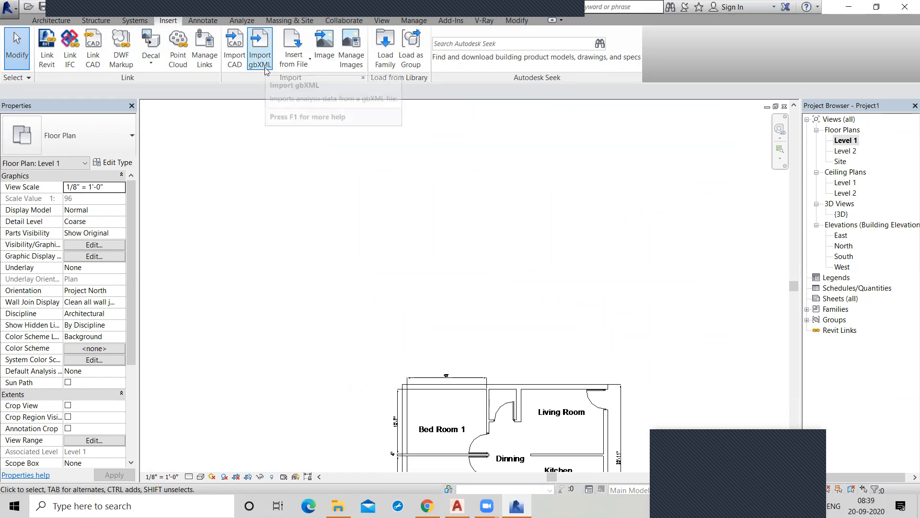
pyautogui.click(305, 67)
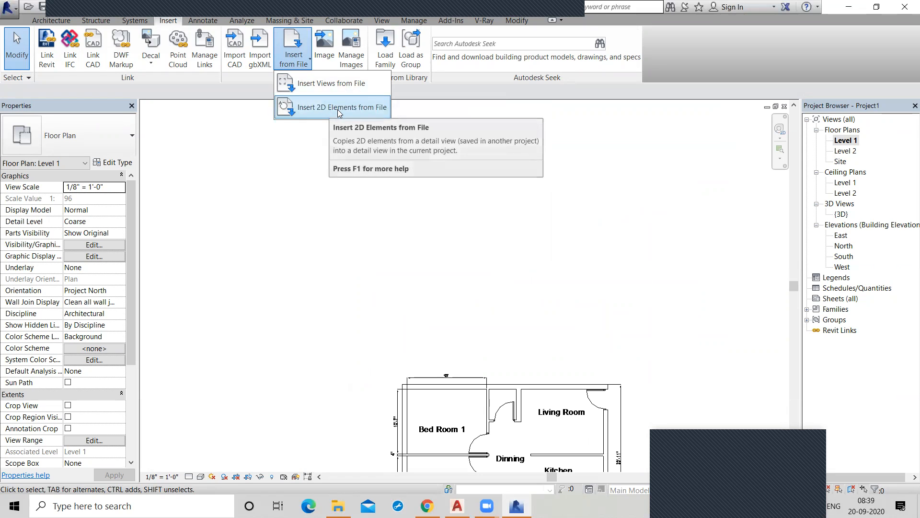
pyautogui.click(315, 184)
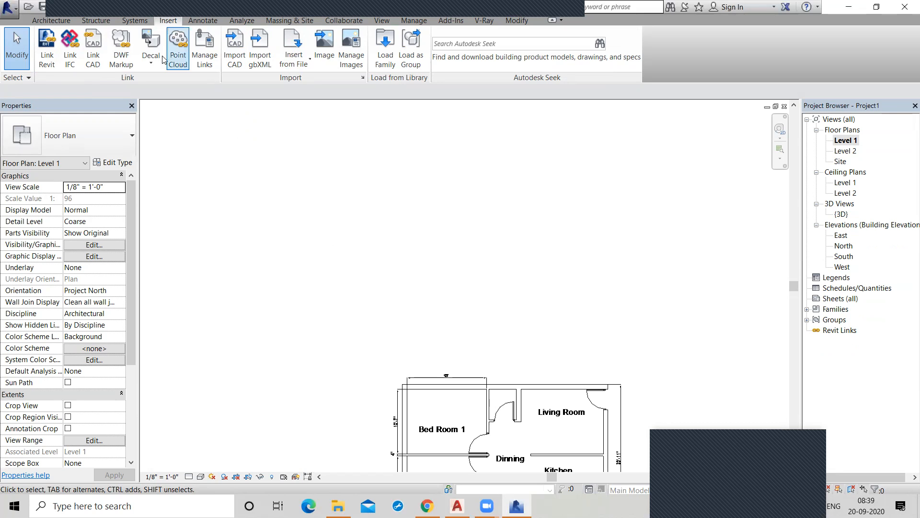
# Examine the file types available for linking a point cloud, and cancel without linking a file.
pyautogui.click(179, 51)
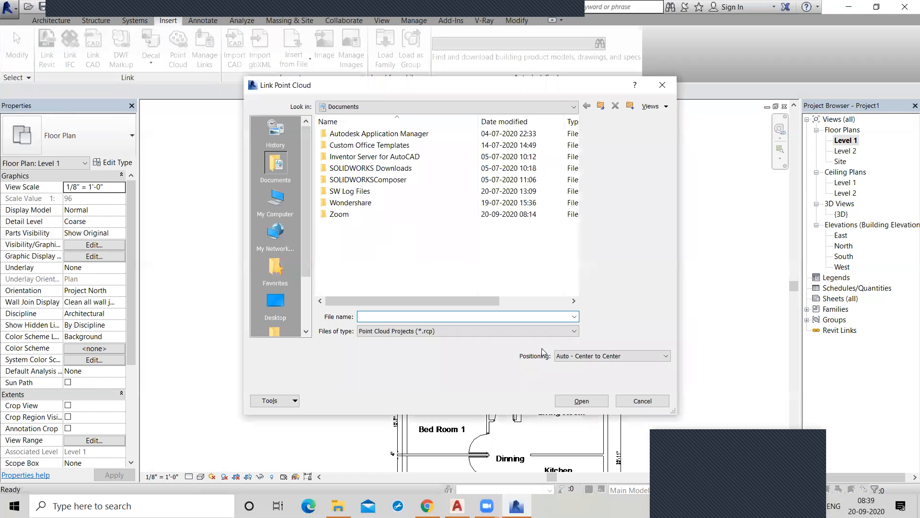
pyautogui.click(442, 331)
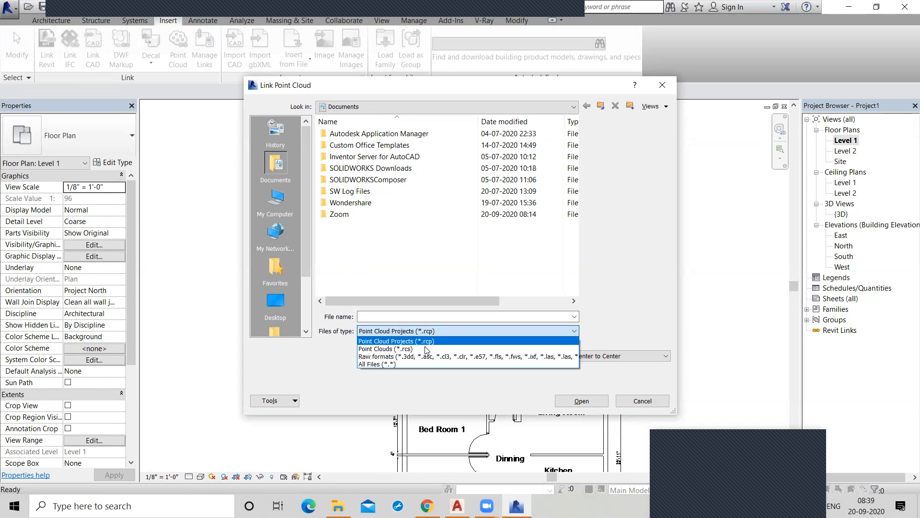
pyautogui.click(178, 286)
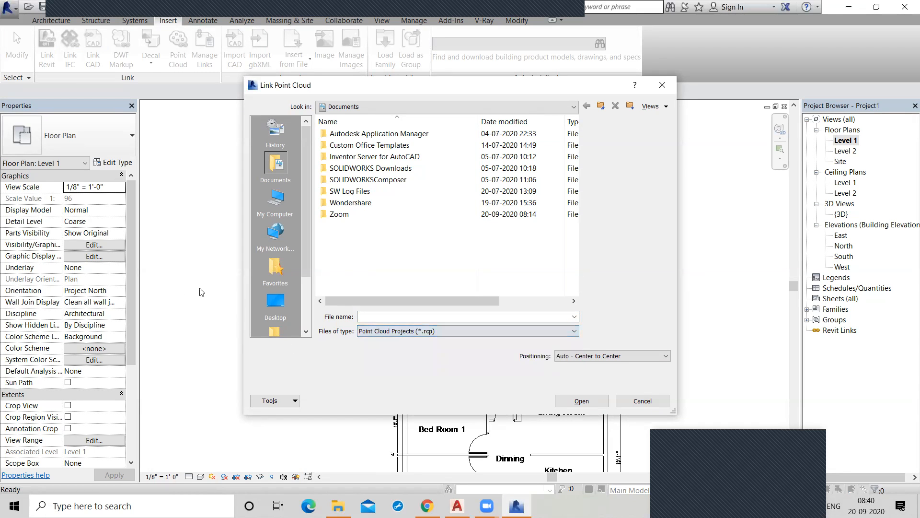
pyautogui.click(643, 401)
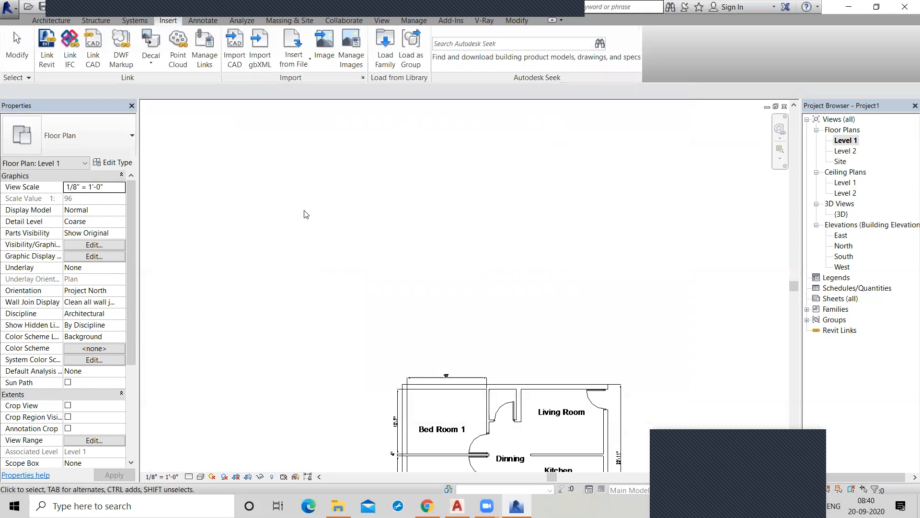